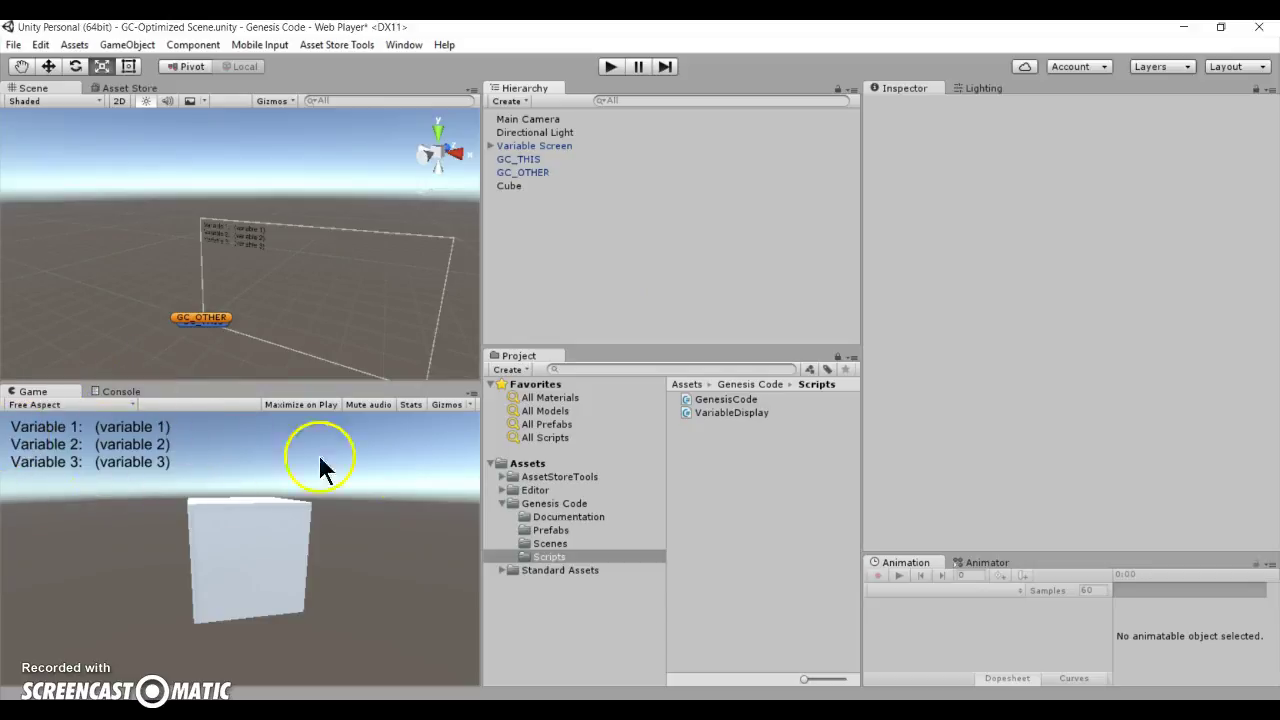
Examine the GC-Optimized Scene asset in the Scenes folder and the Genesis Code script settings on the Cube
left_click(572, 543)
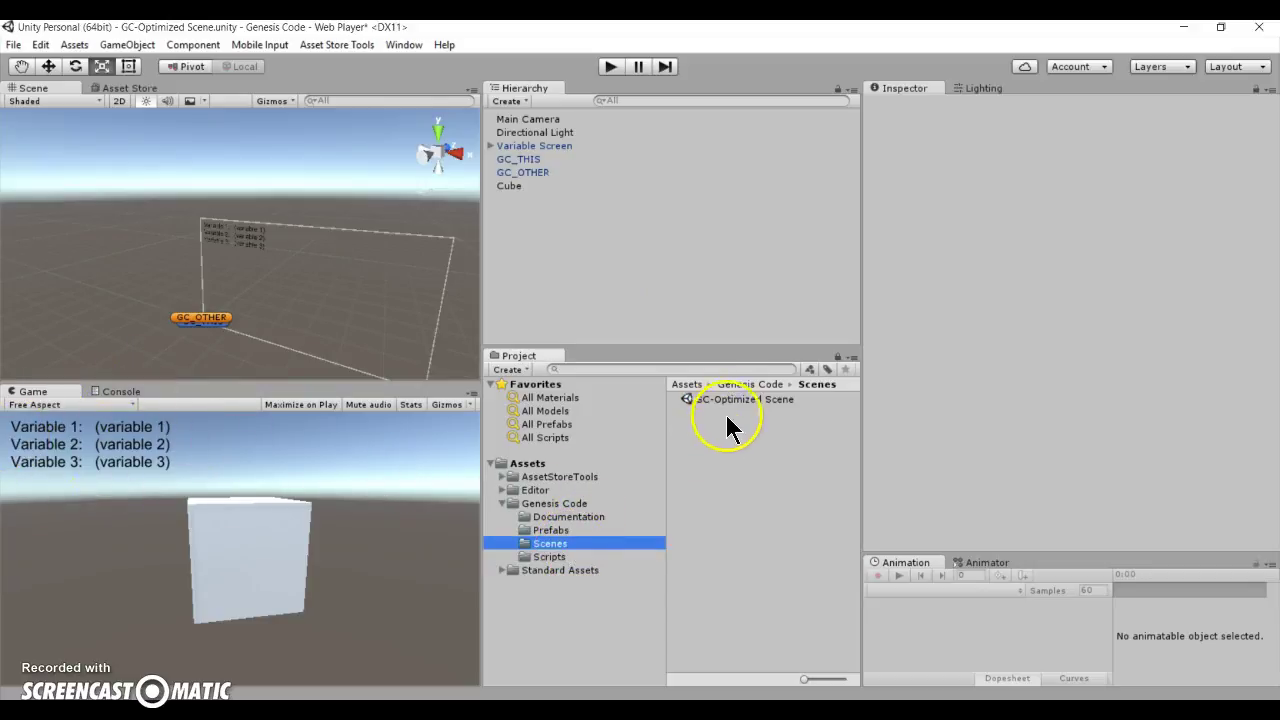
left_click(733, 399)
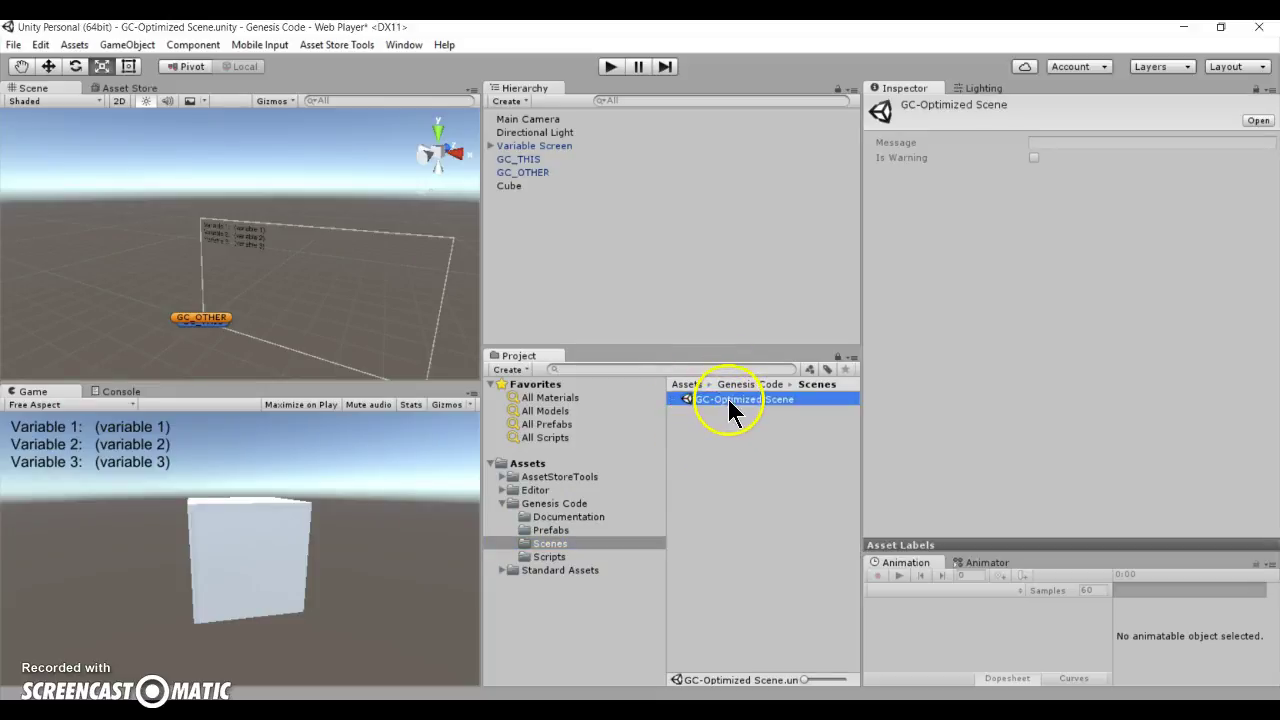
left_click(516, 187)
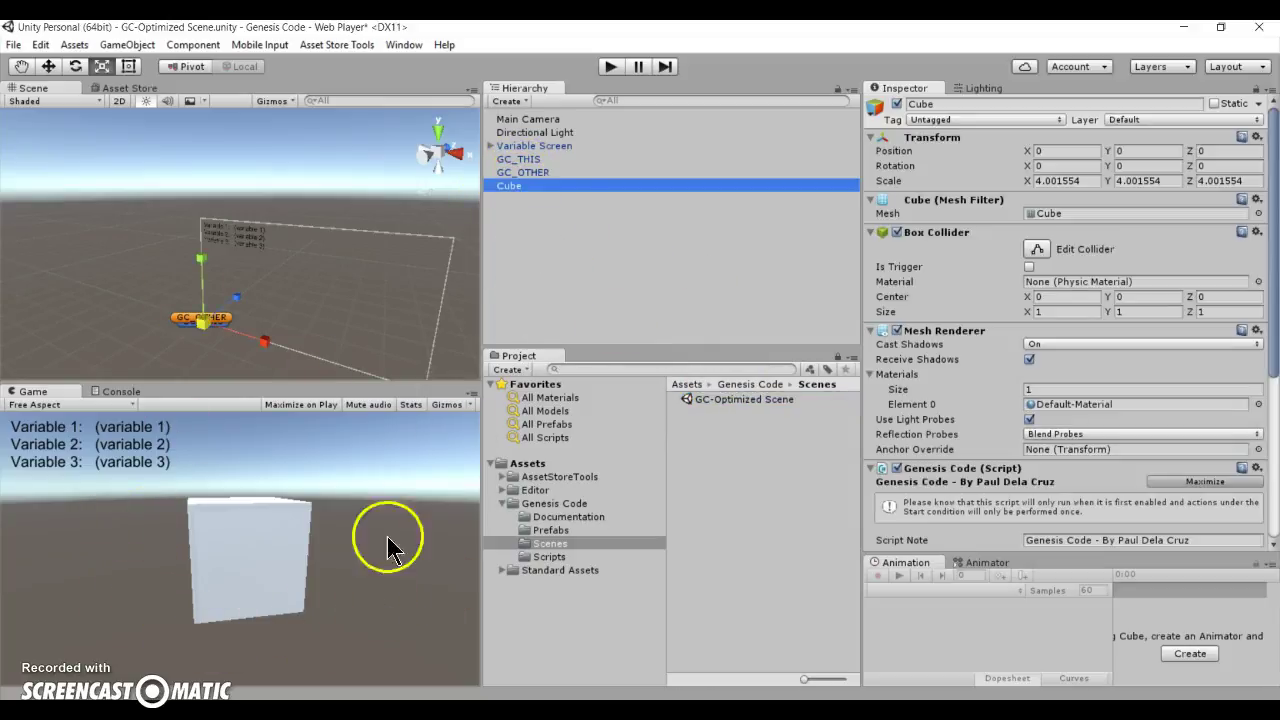
scroll(1021, 297, "down", 6)
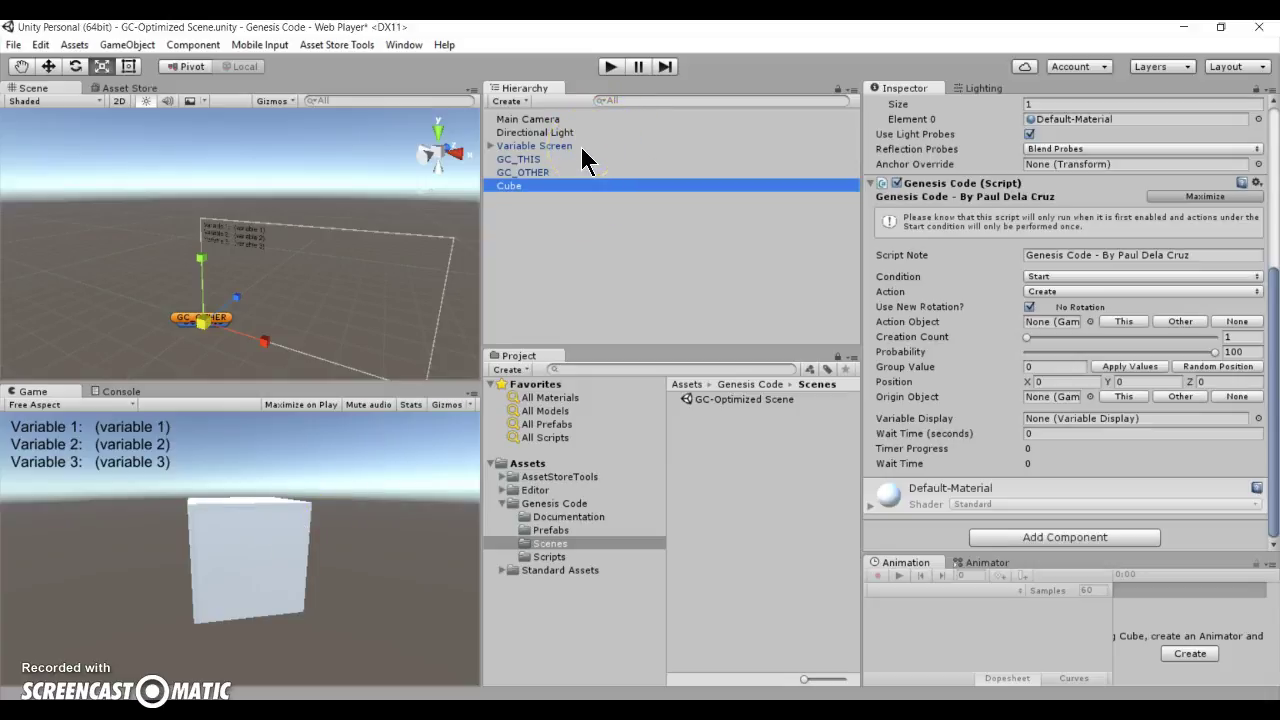
Delete the Variable 2 and Variable 3 lines from the Text component of Variable Text under Variable Screen
left_click(518, 147)
left_click(492, 144)
left_click(510, 159)
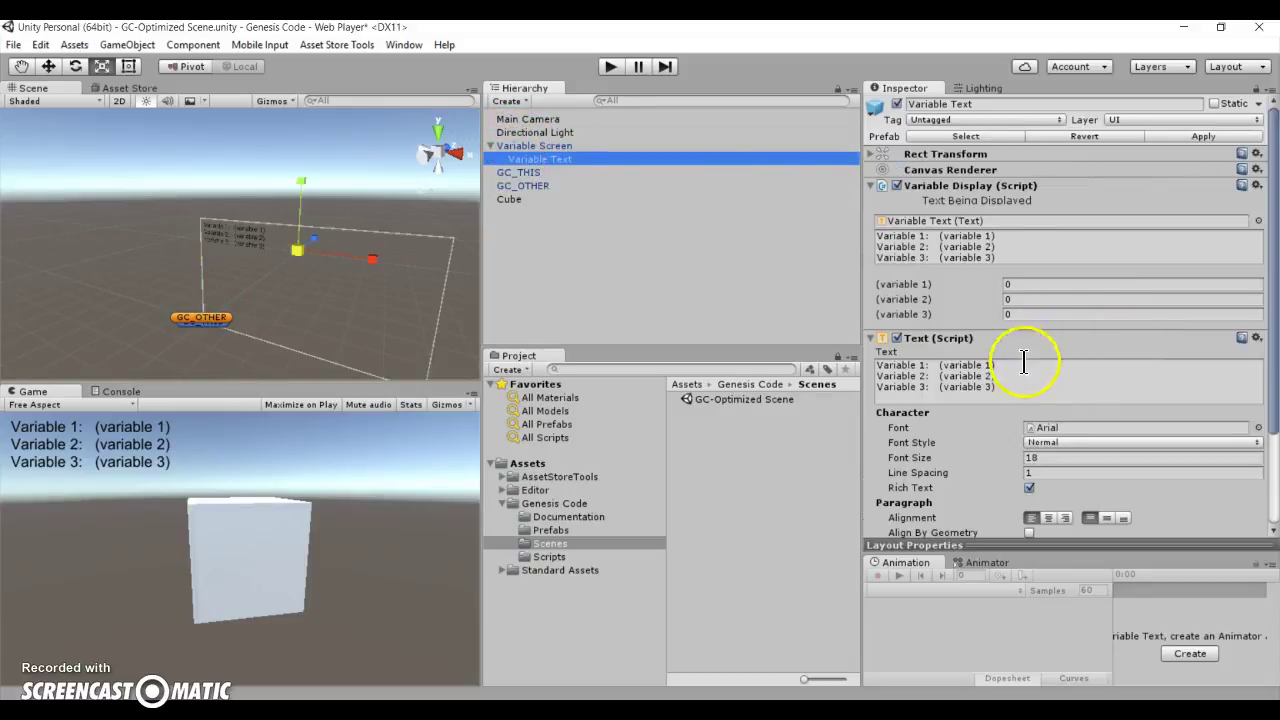
scroll(1028, 363, "down", 3)
scroll(933, 252, "up", 2)
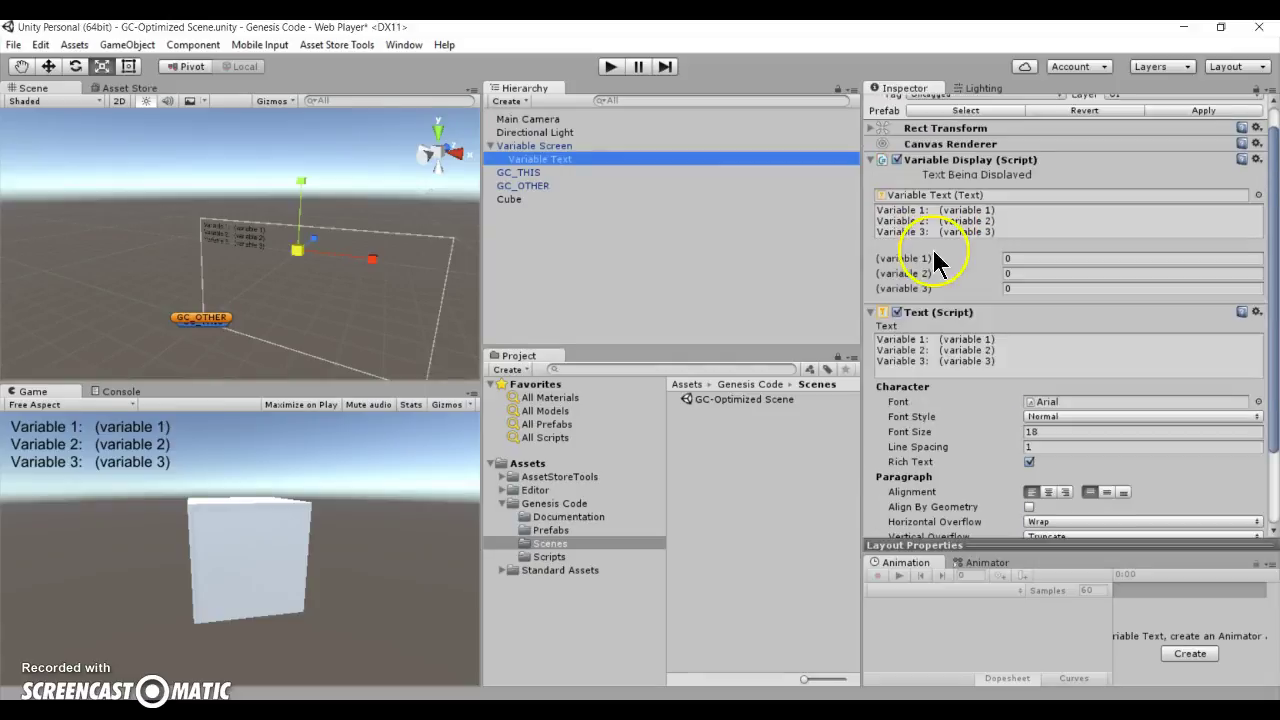
left_click_drag(930, 260, 880, 259)
left_click(1036, 367)
left_click_drag(1036, 367, 823, 347)
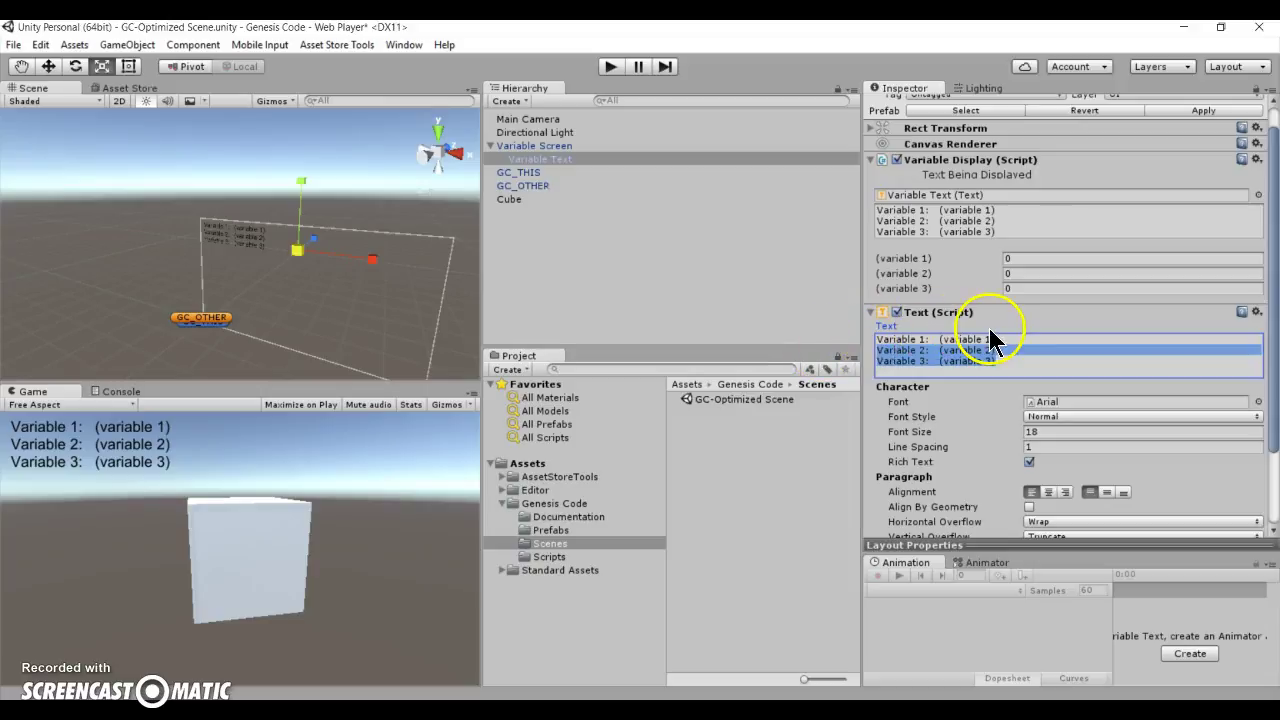
key("BackSpace")
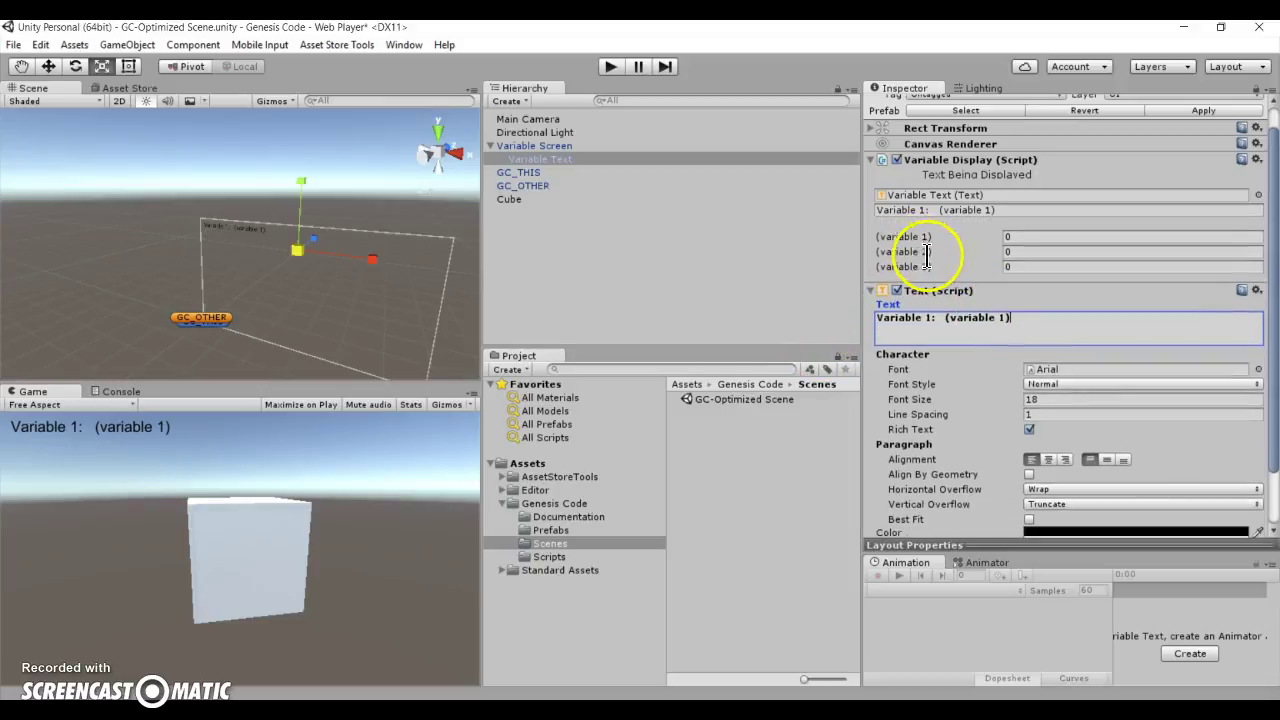
Rename the first display variable to (score) and change the remaining text line to "Score: (score)"
left_click_drag(932, 236, 881, 234)
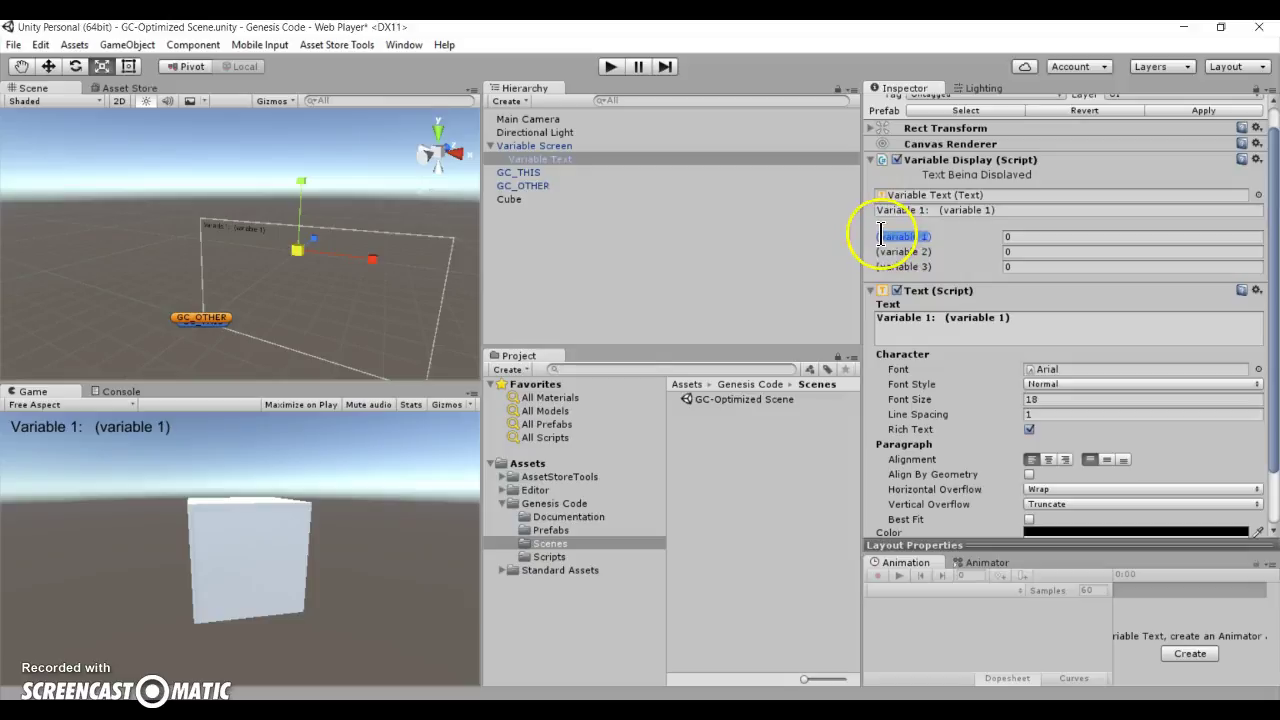
type("score")
left_click_drag(1010, 318, 953, 317)
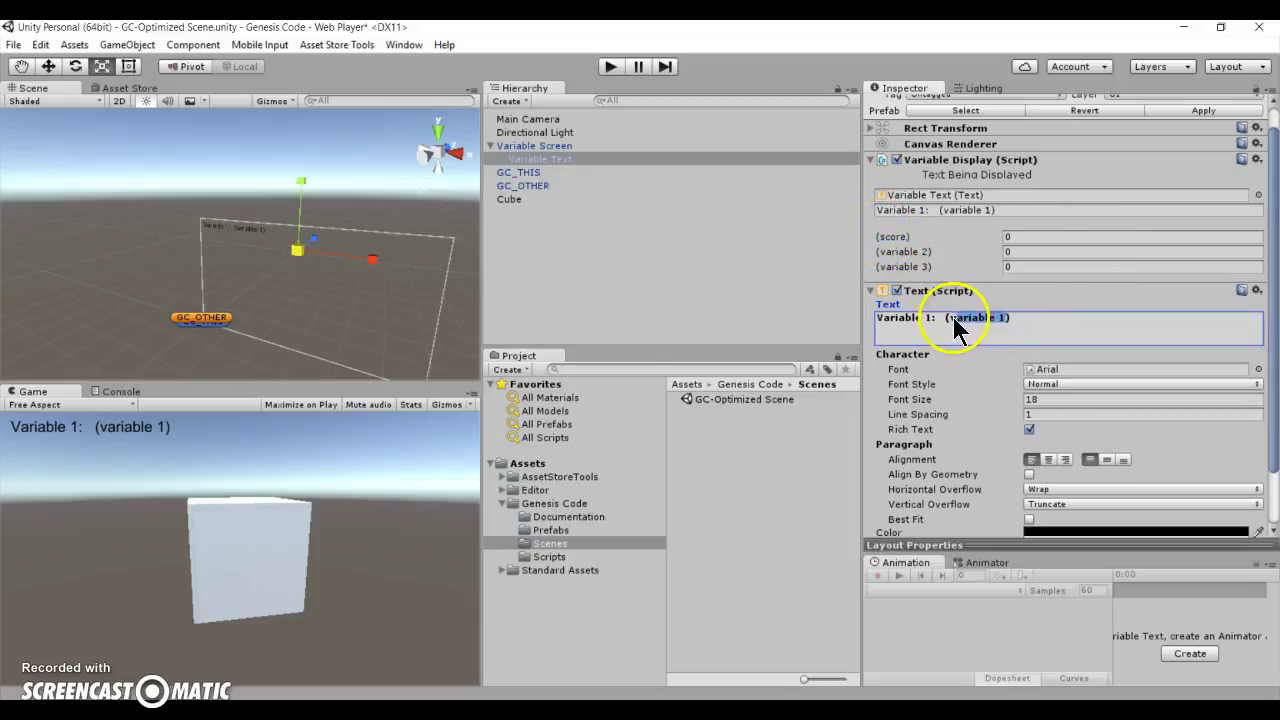
type("score")
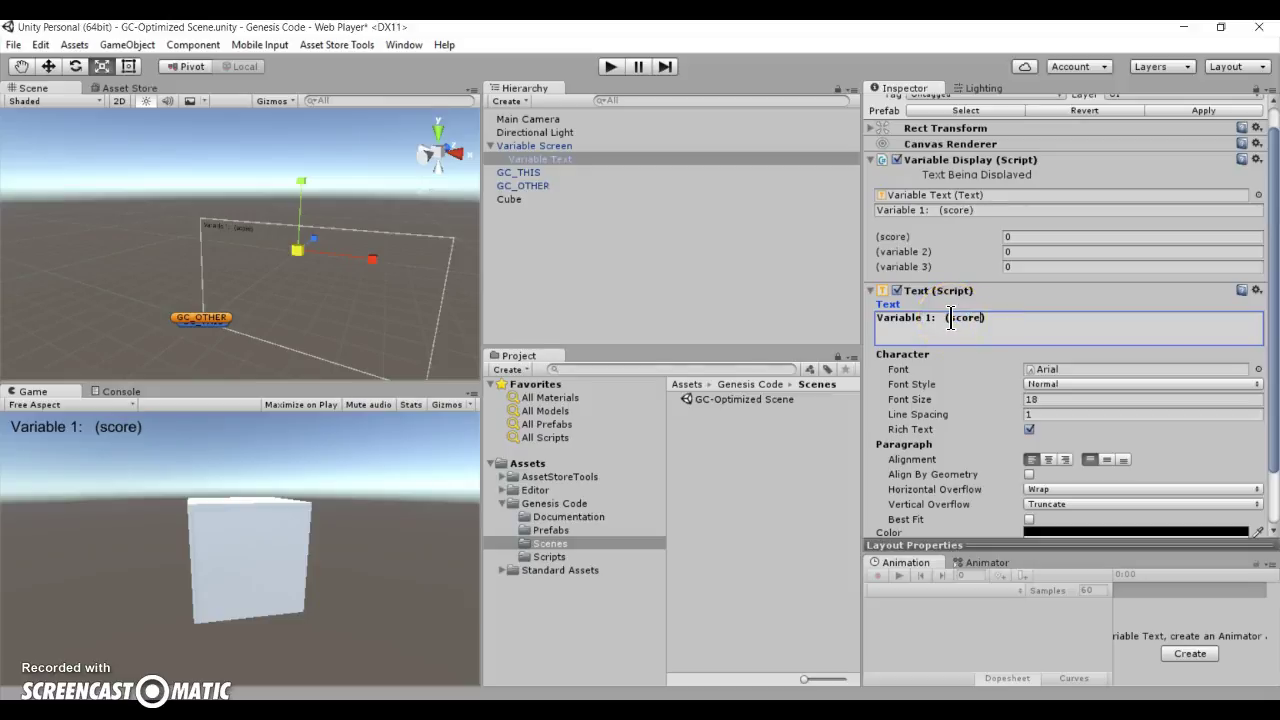
key("ctrl+a")
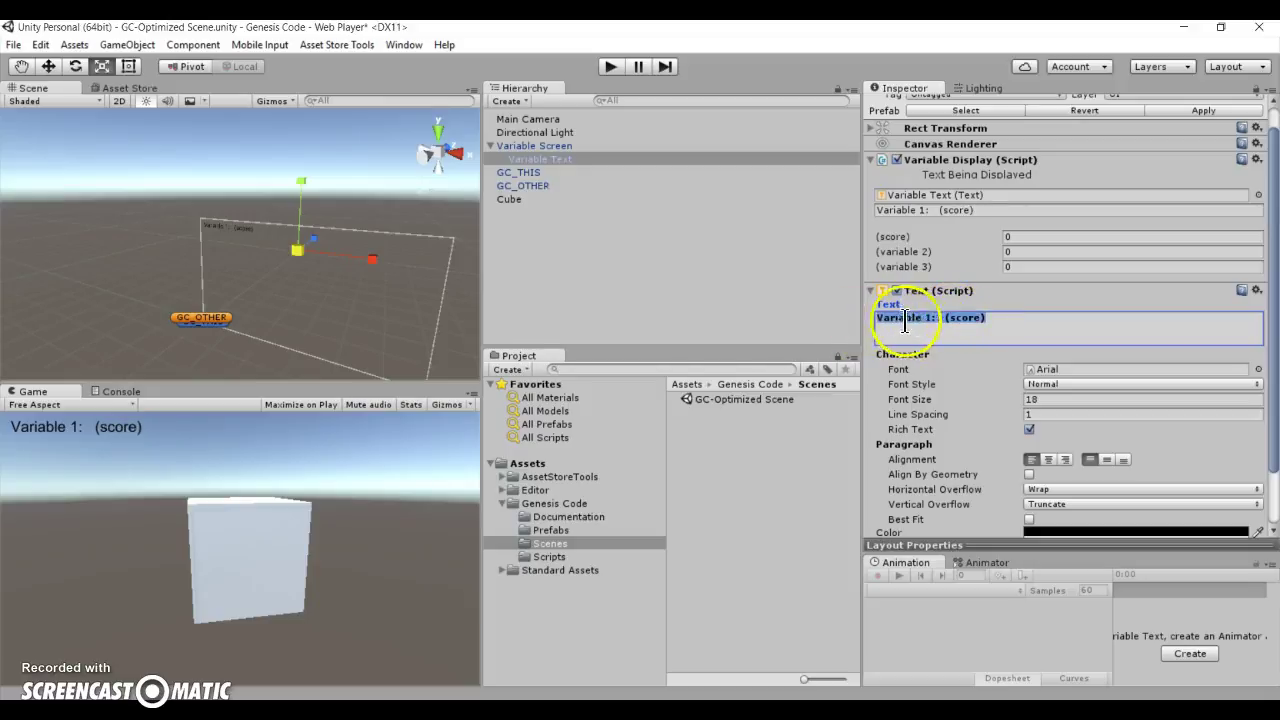
left_click_drag(933, 320, 862, 318)
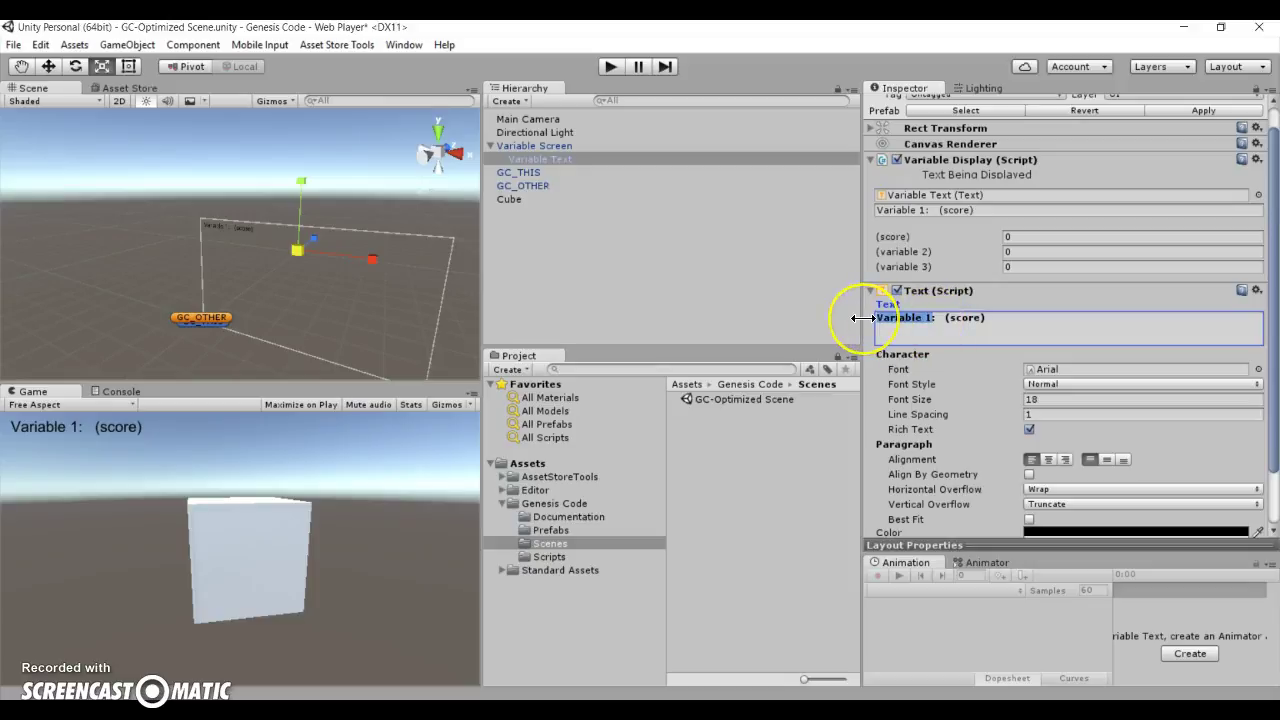
type("Score")
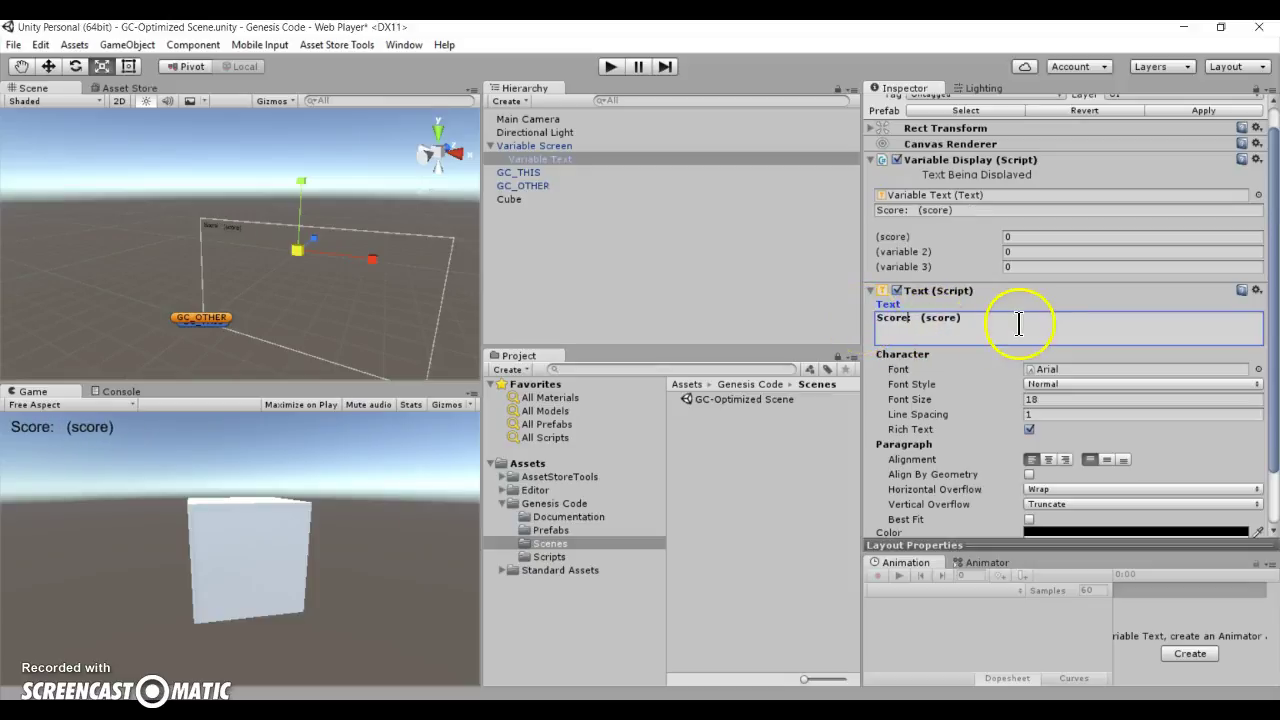
left_click(966, 399)
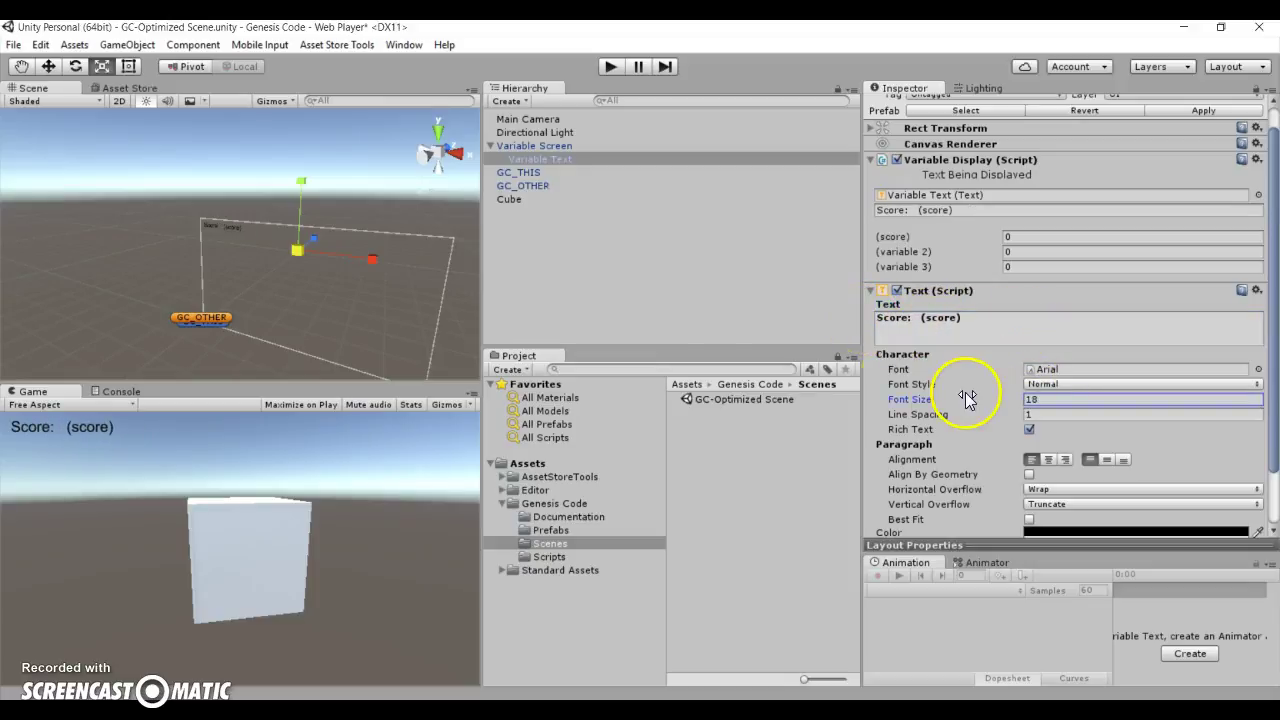
Set the Genesis Code condition on the Cube to Mouse, Left MB, Press, On This
left_click(543, 199)
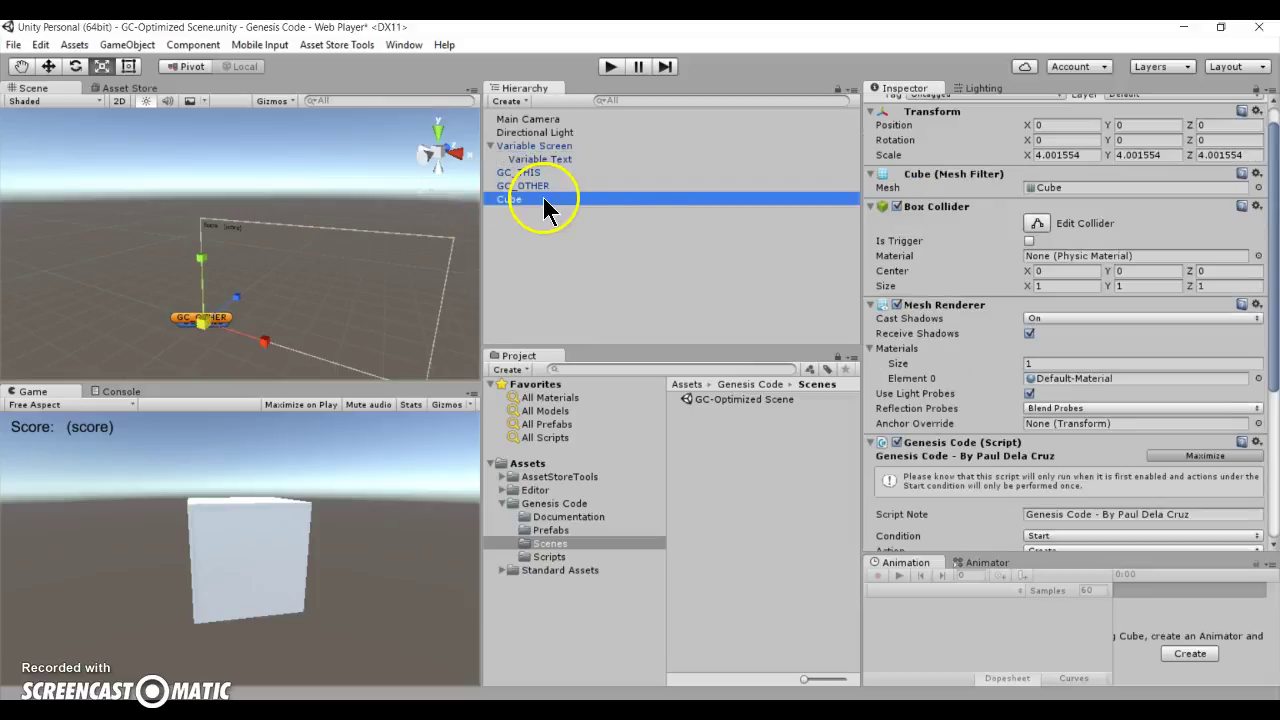
scroll(934, 291, "down", 3)
scroll(934, 291, "down", 3)
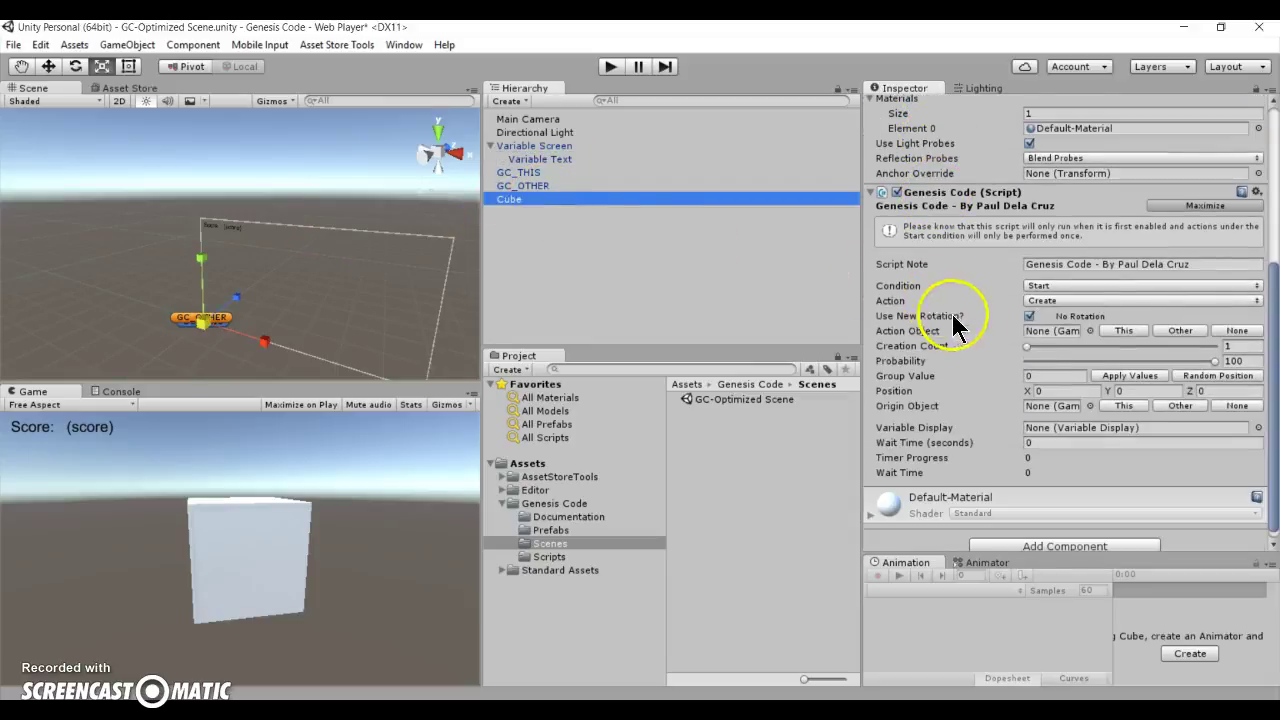
left_click(1061, 286)
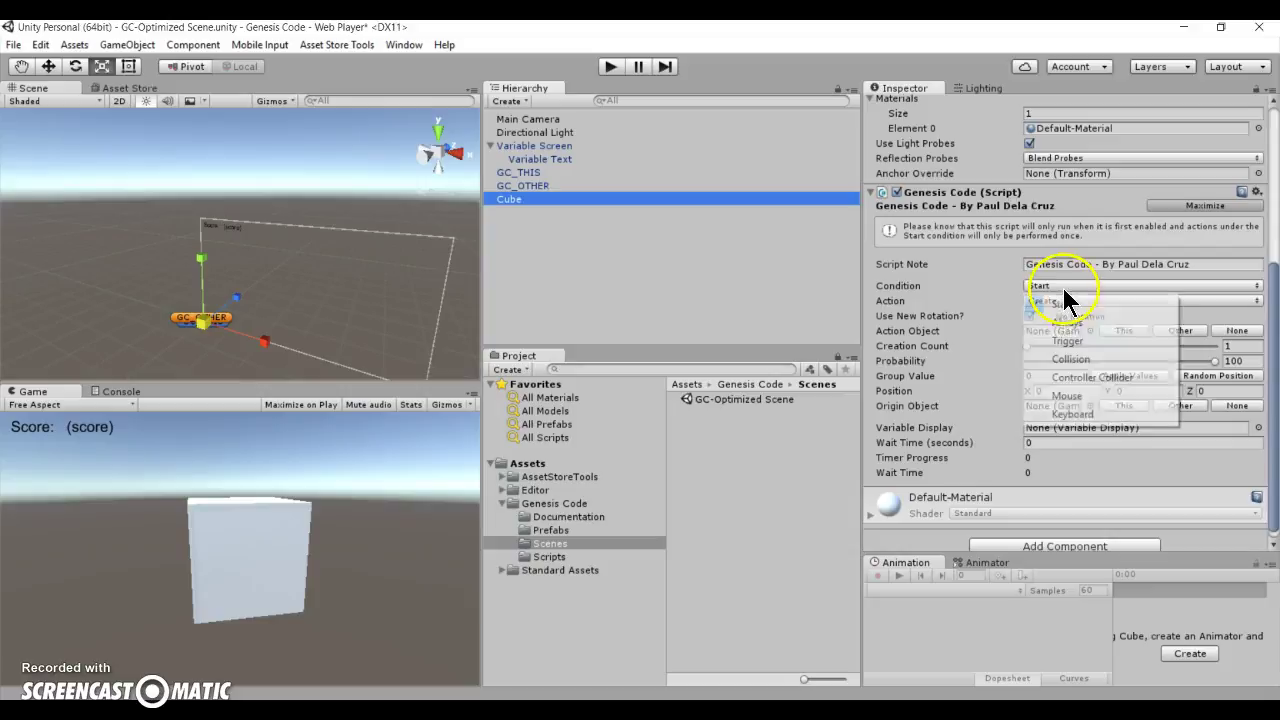
left_click(1075, 396)
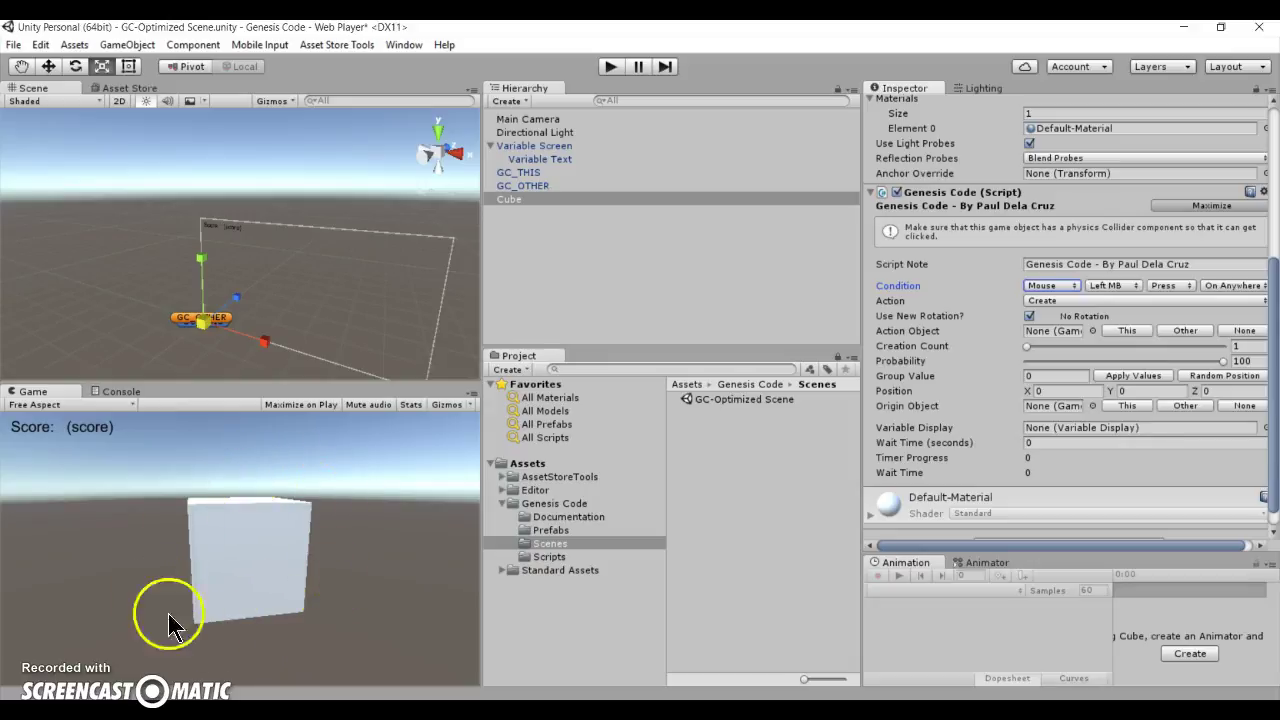
left_click(1166, 285)
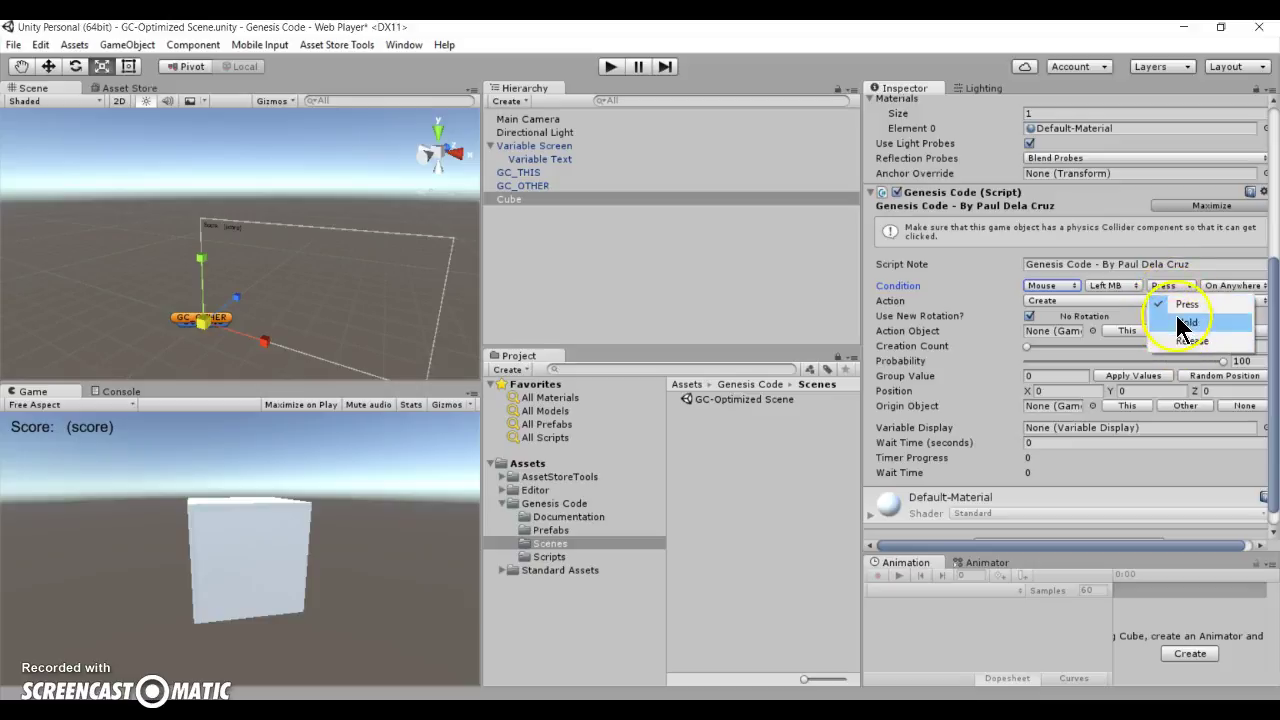
left_click(1178, 287)
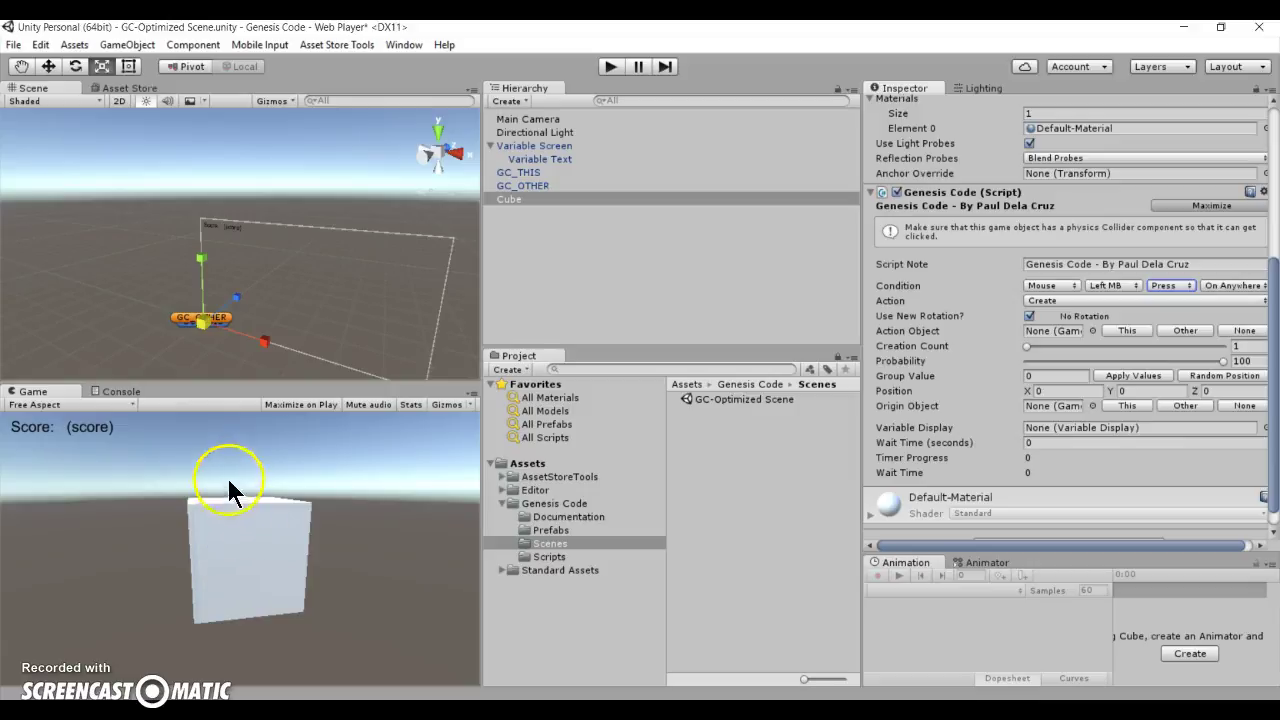
left_click(1218, 286)
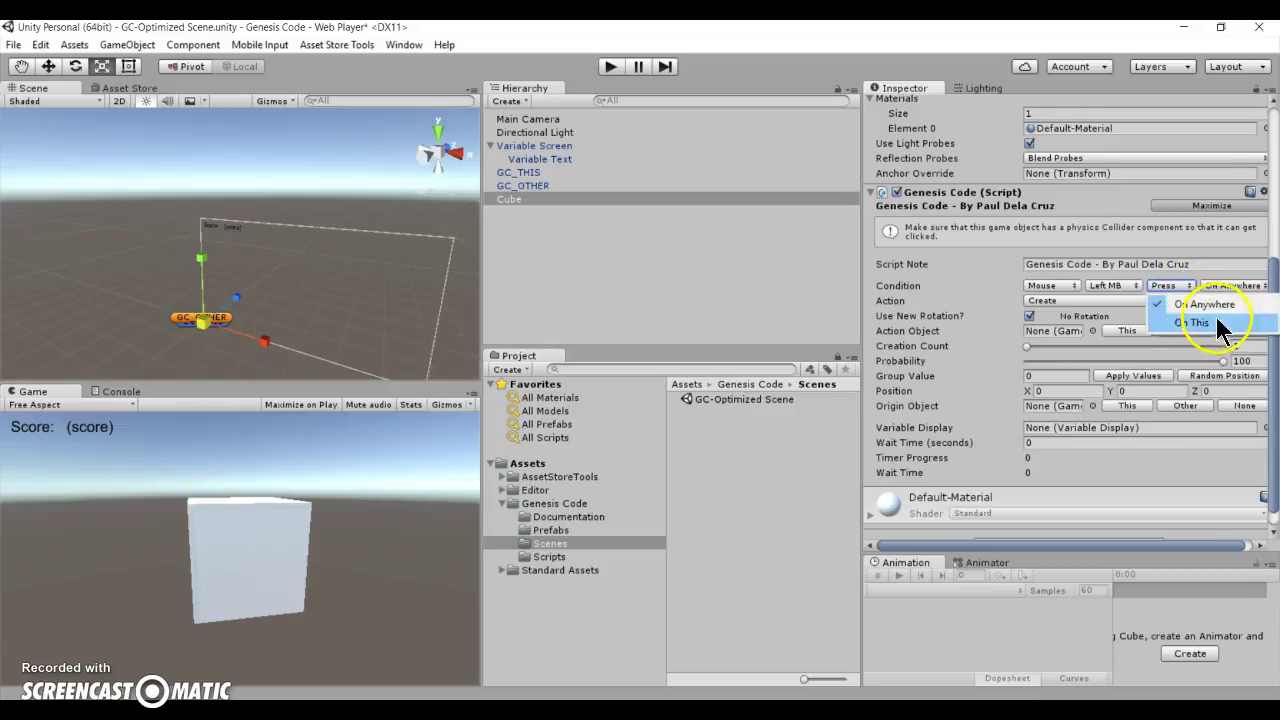
left_click(1215, 330)
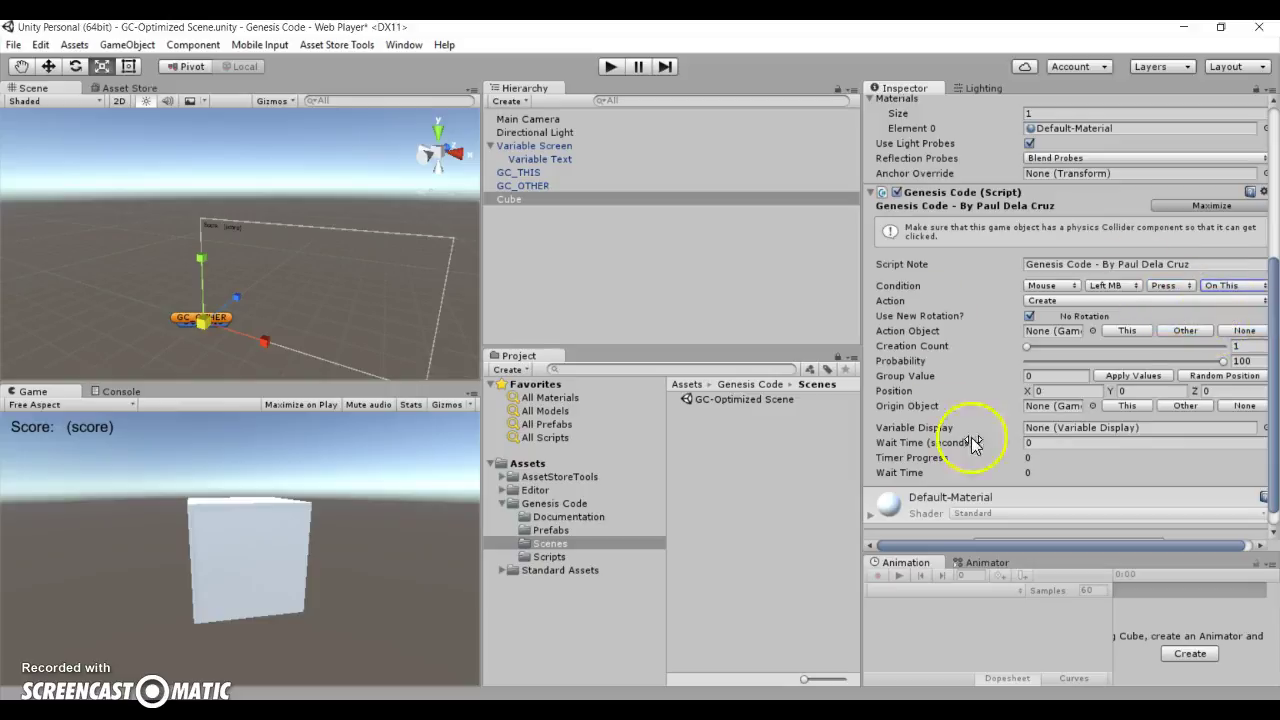
Review the Cube script's action choices and its origin object, variable display, group value, position and wait time fields
left_click(1091, 301)
left_click(1095, 300)
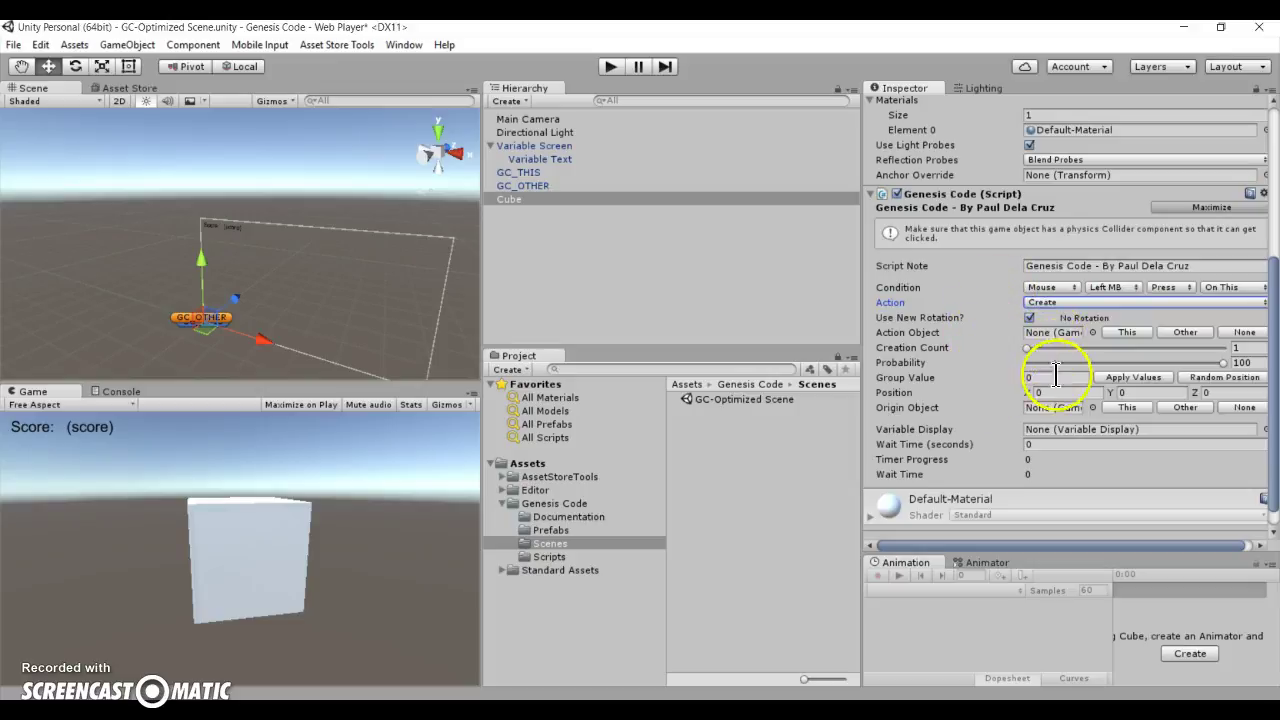
left_click(1052, 409)
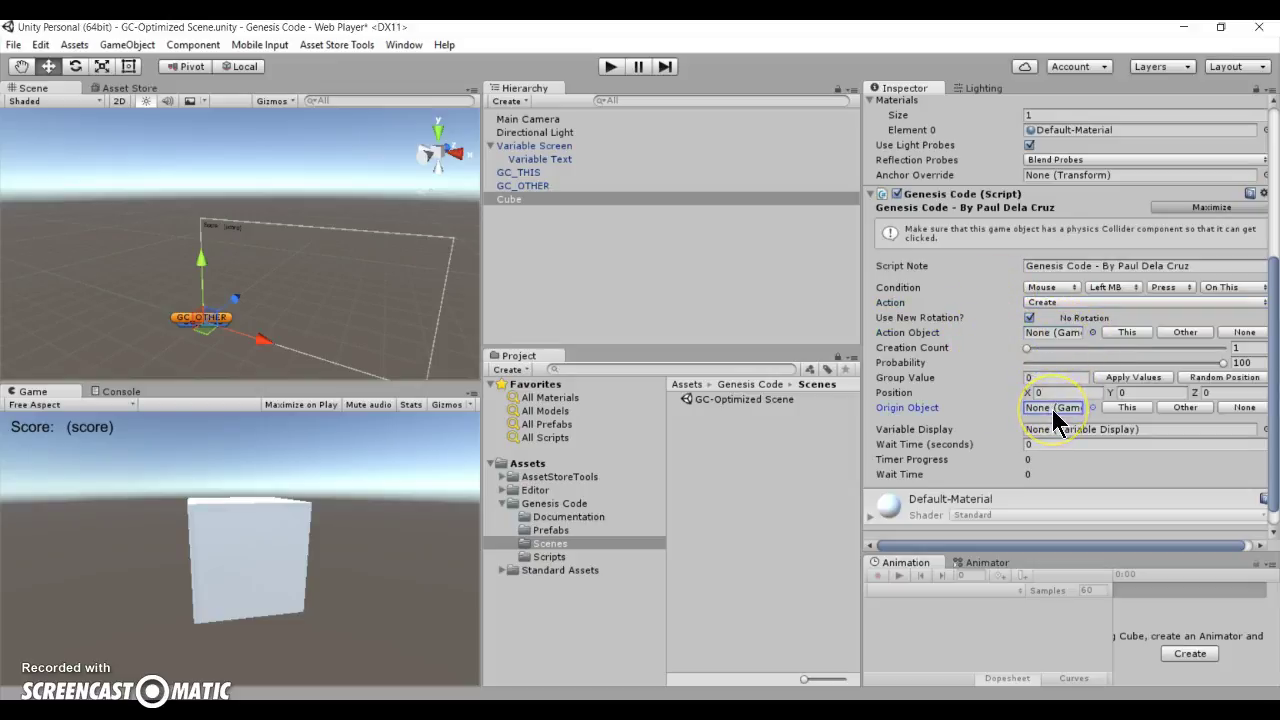
left_click(1048, 429)
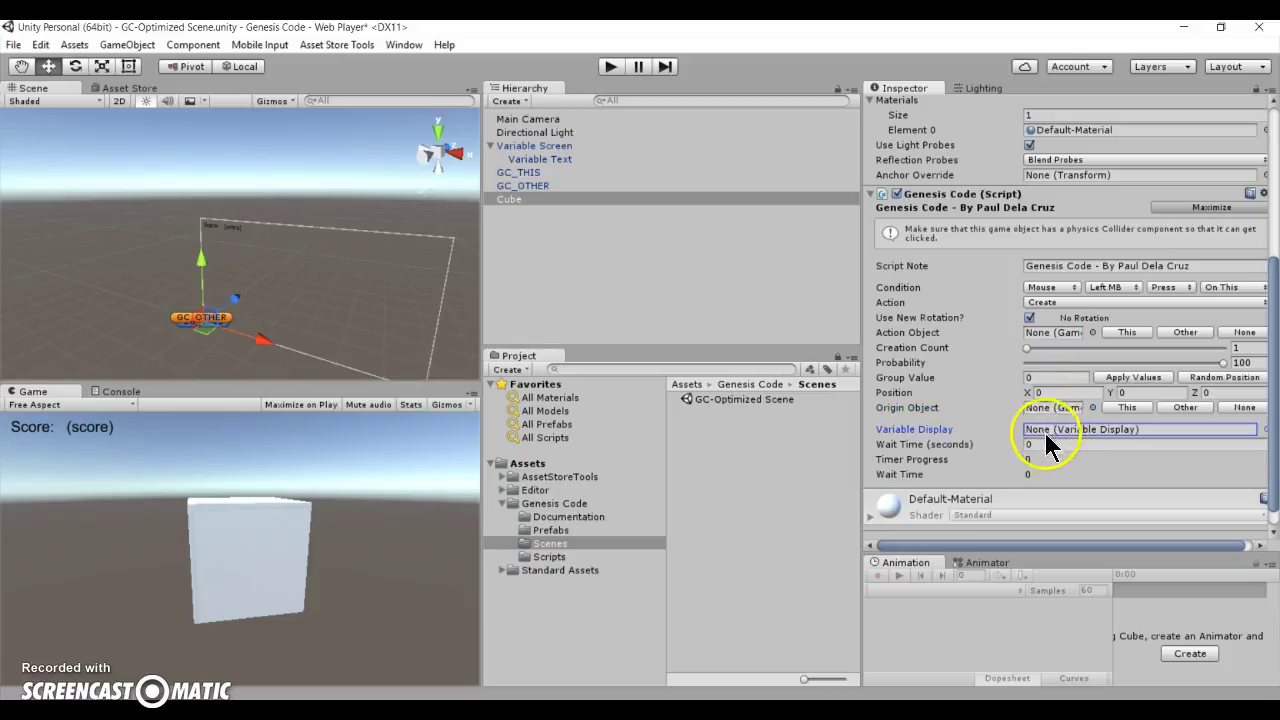
left_click(1059, 379)
left_click(1067, 392)
left_click(1164, 393)
left_click(1207, 392)
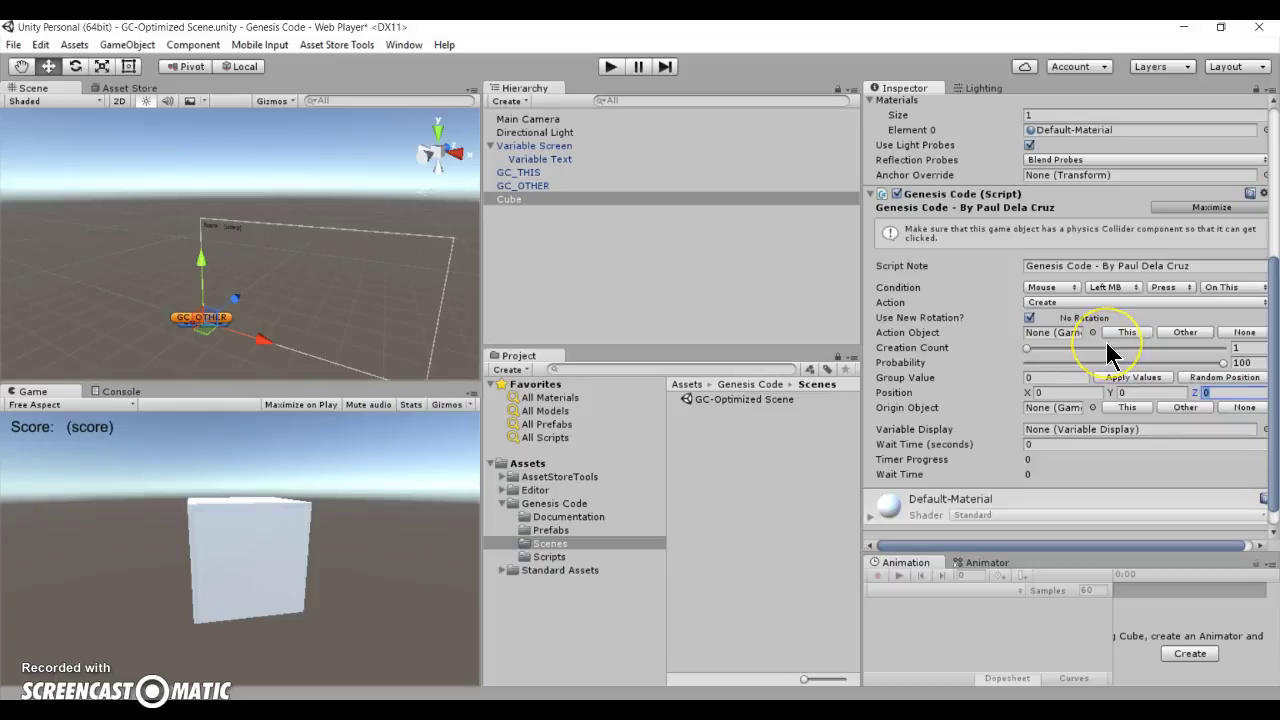
left_click(1066, 444)
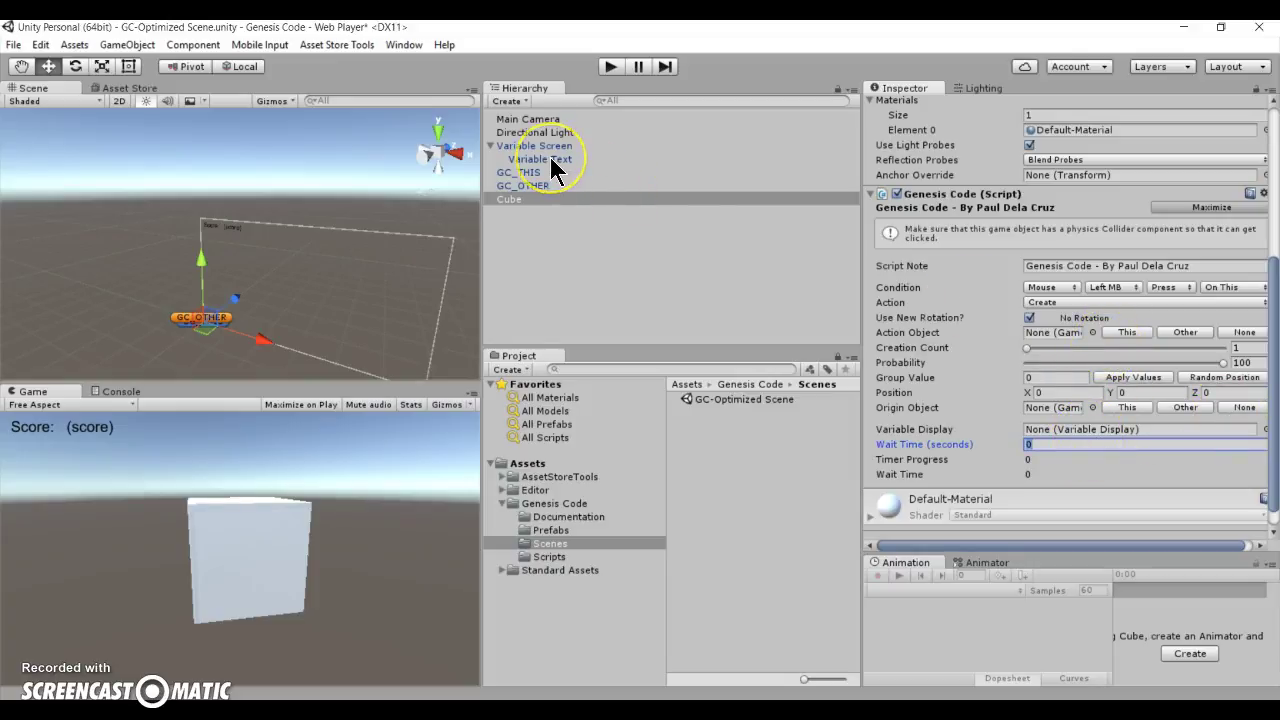
Assign the Variable Text object as the Variable Display of the Cube's Genesis Code script
left_click(1066, 430)
left_click_drag(515, 159, 1064, 430)
scroll(1134, 449, "down", 2)
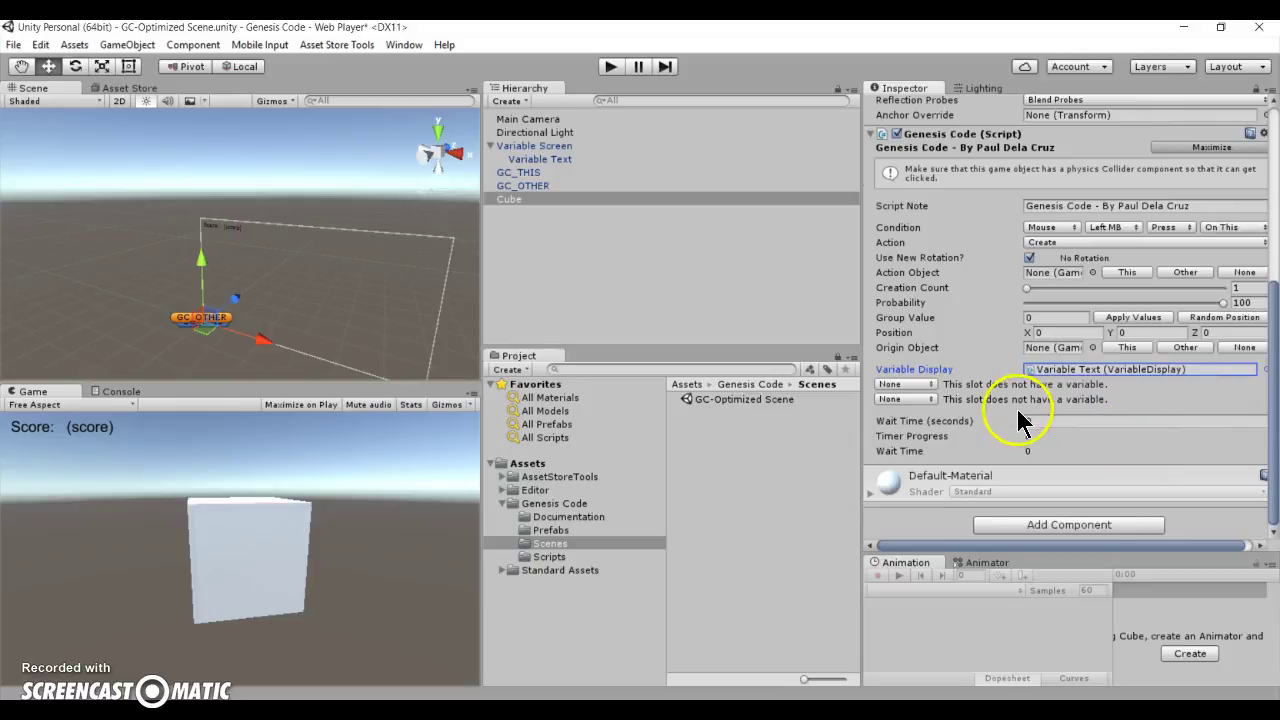
Assign the (score) variable to the first slot under Variable Display in the Cube's script
left_click(932, 382)
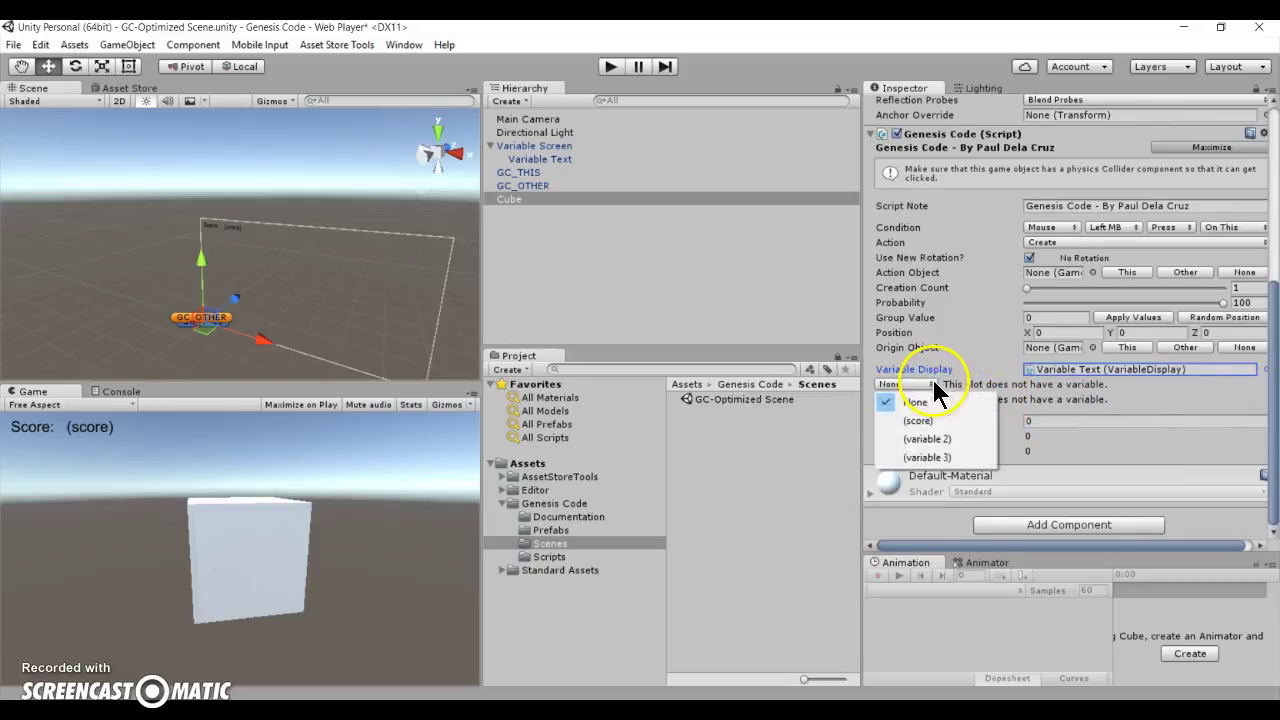
left_click(945, 399)
left_click(920, 400)
left_click(949, 389)
left_click(927, 386)
left_click(953, 389)
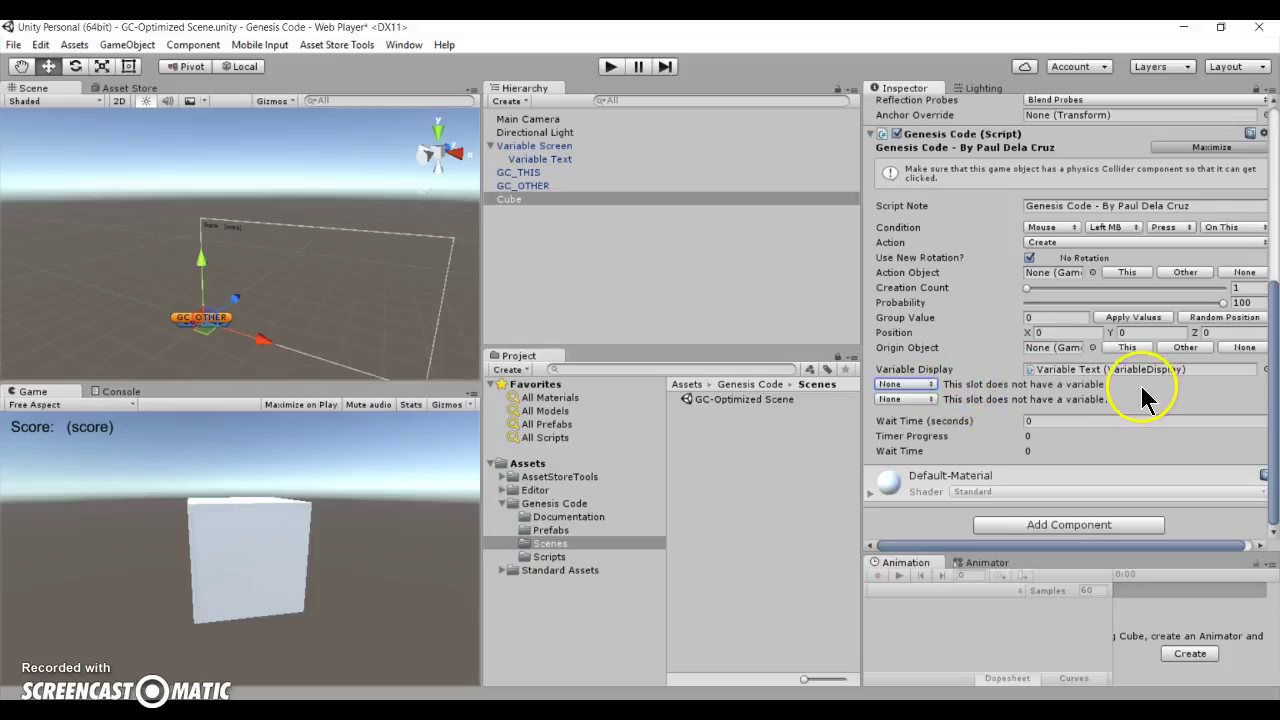
left_click(916, 386)
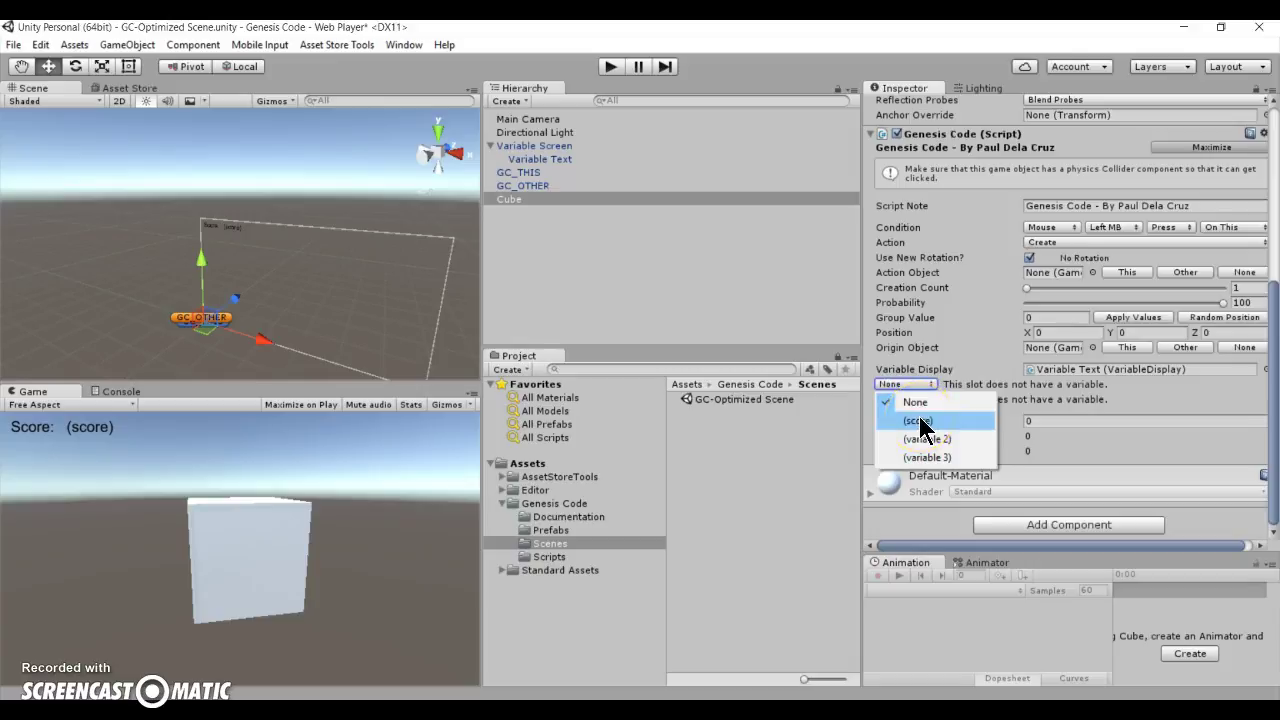
left_click(919, 422)
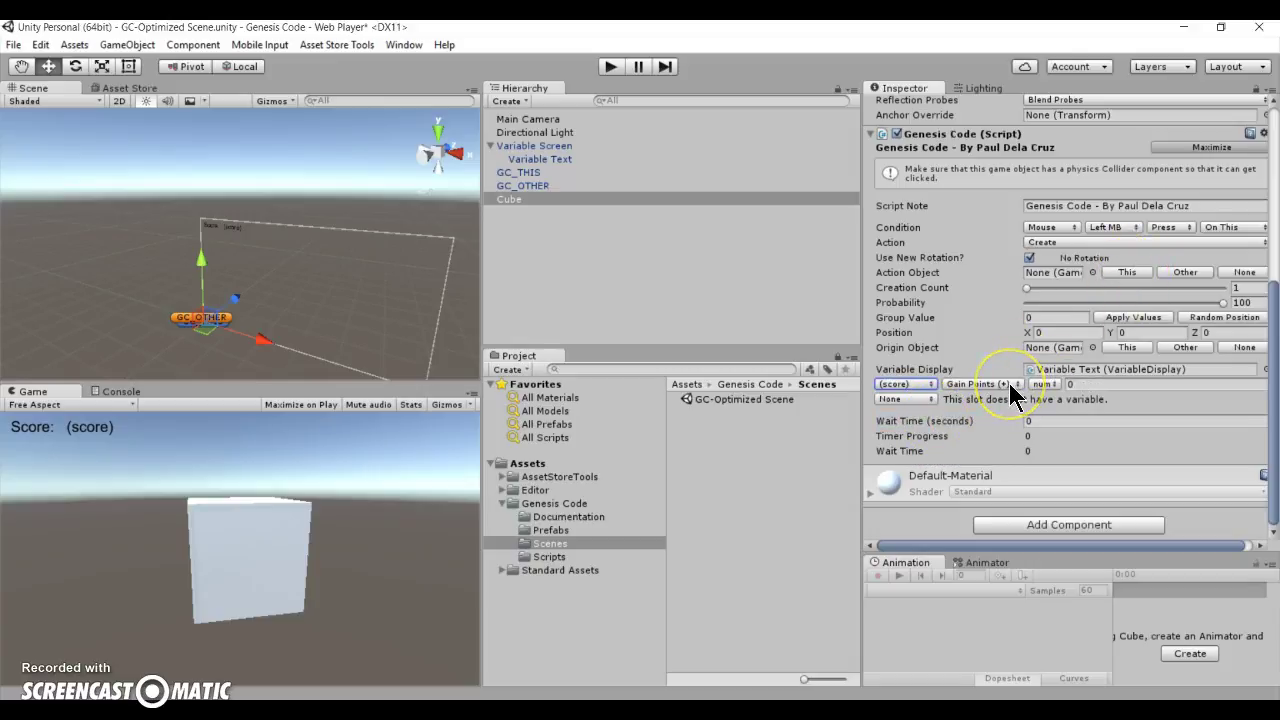
Set the (score) slot in the Cube's script to Gain Points (+) with the number 100
left_click(929, 385)
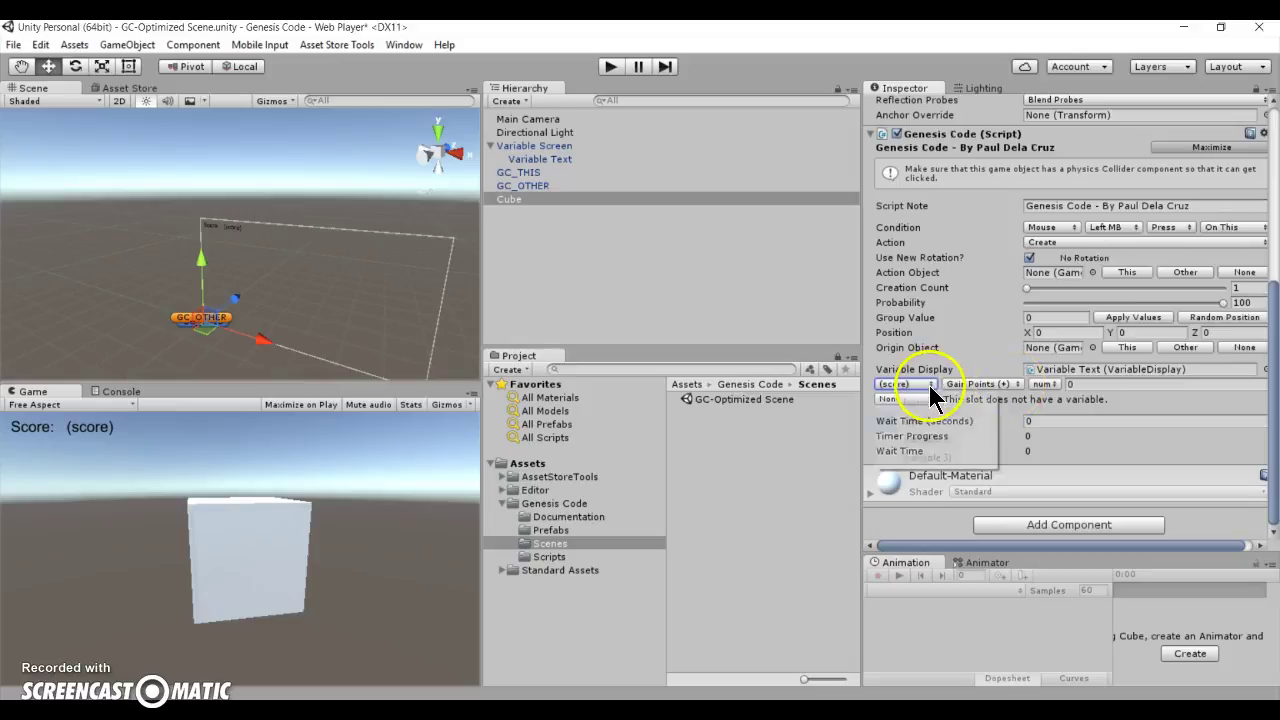
left_click(1003, 365)
left_click(1007, 385)
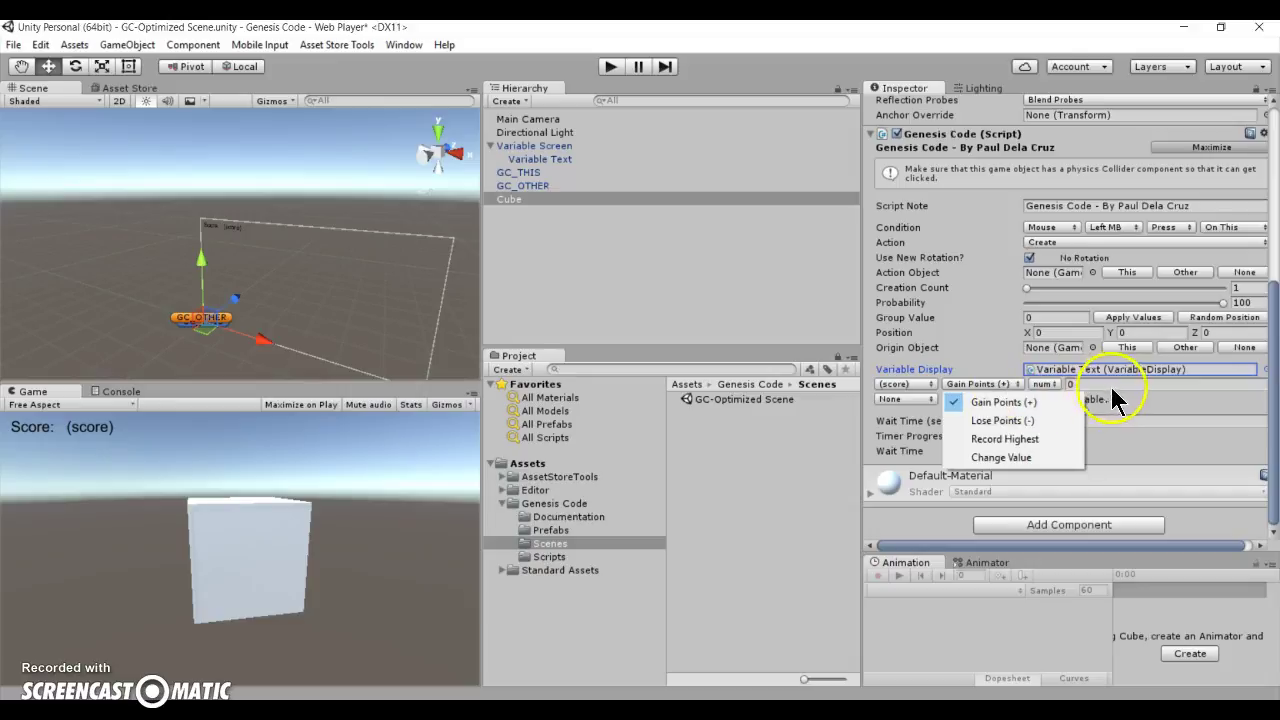
left_click(1108, 384)
left_click(1014, 387)
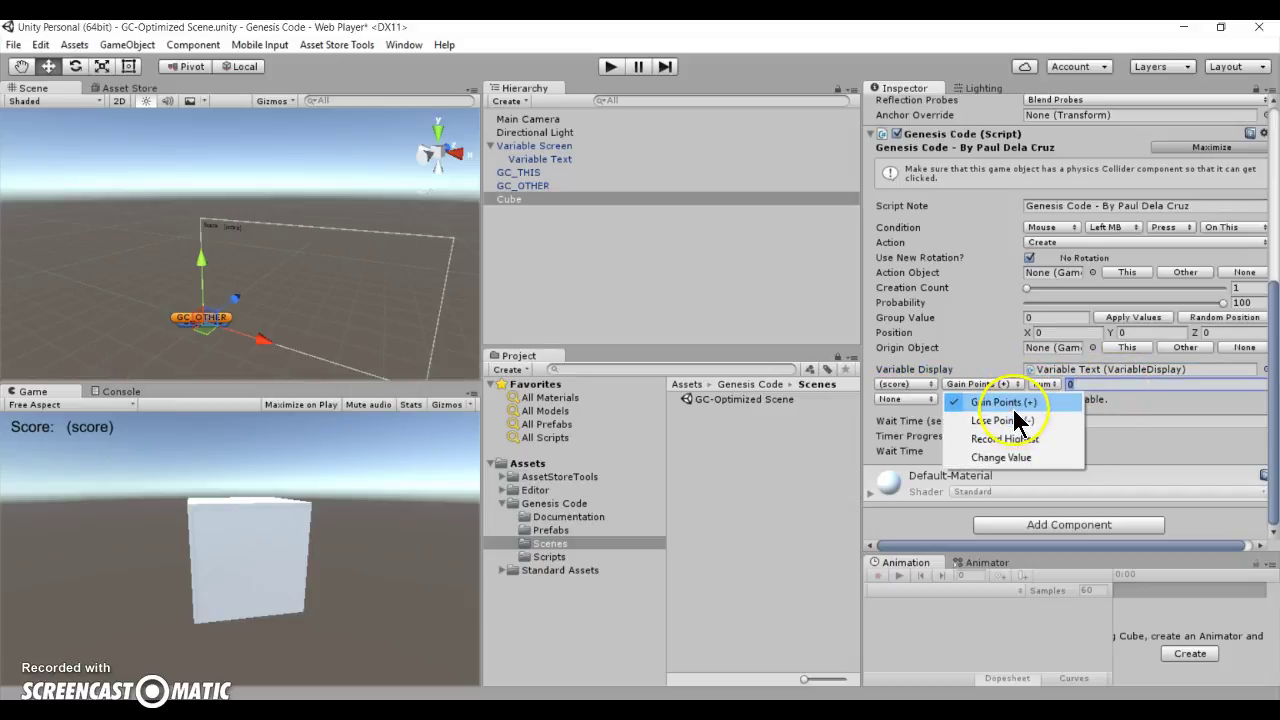
left_click(1016, 401)
left_click(1066, 384)
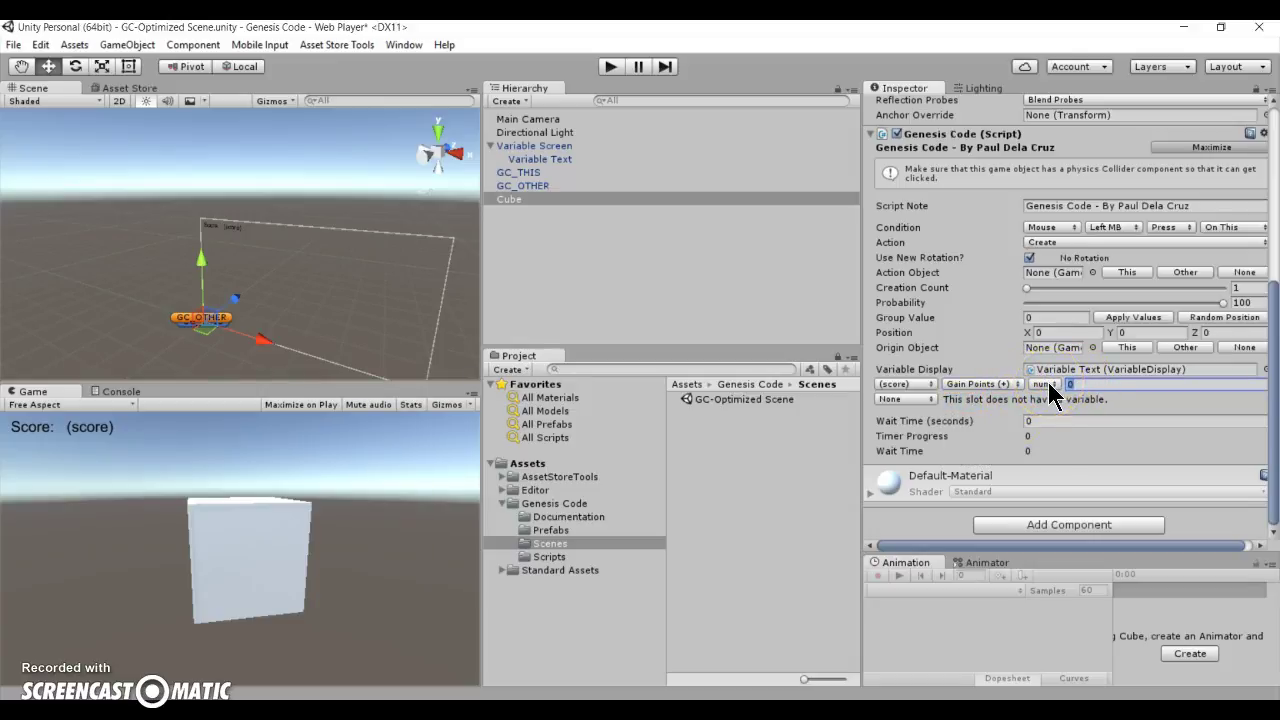
type("100")
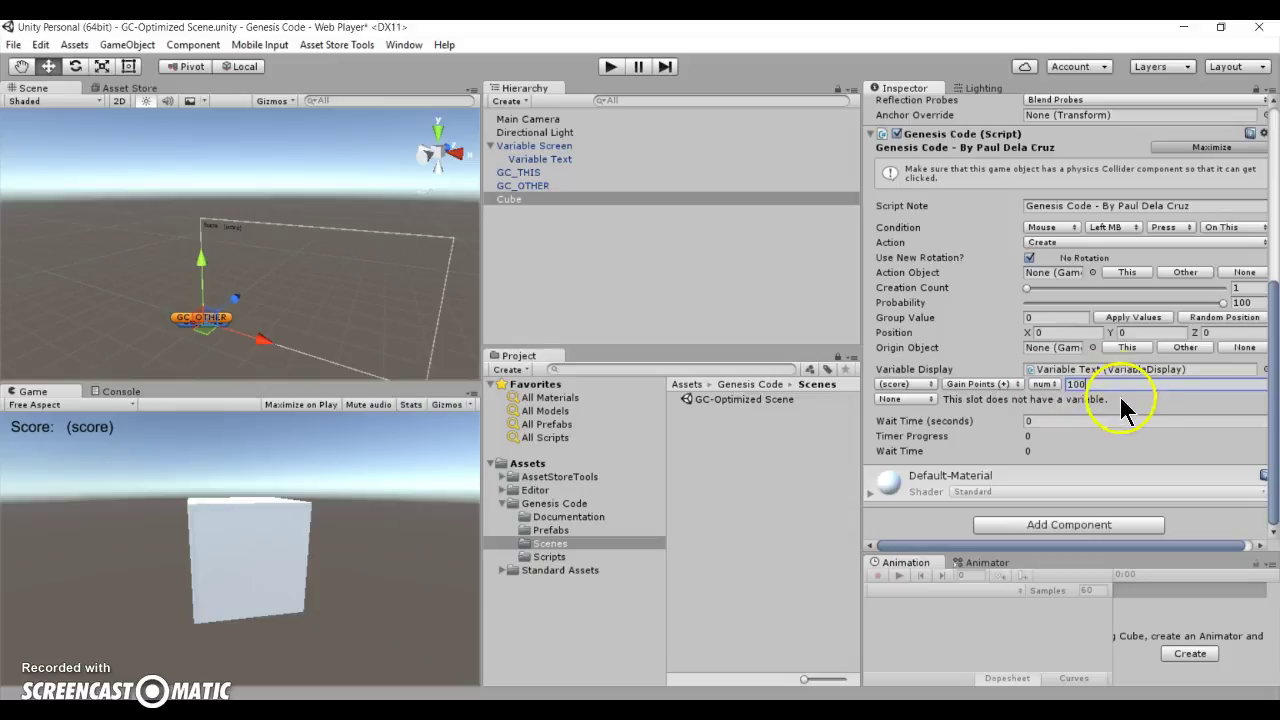
left_click(1108, 420)
left_click(1112, 386)
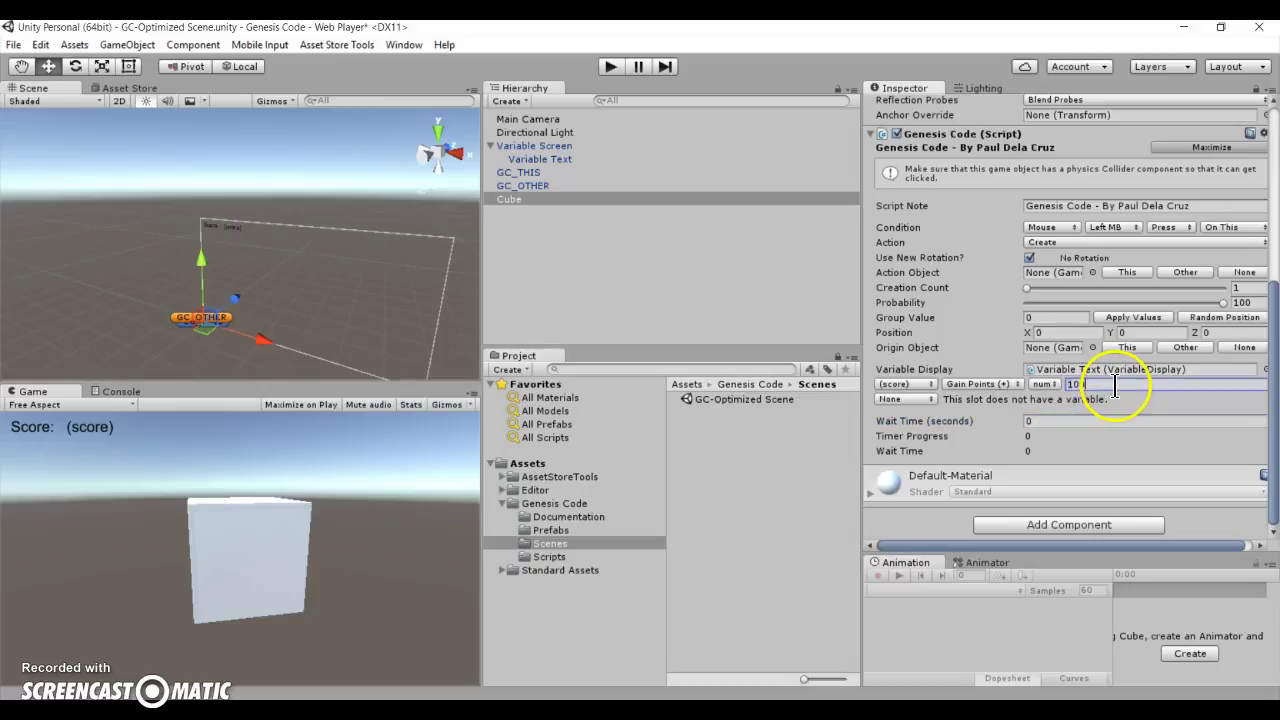
Play-test the scene by repeatedly hitting the cube and the empty space beside it, and stop play mode
left_click(610, 66)
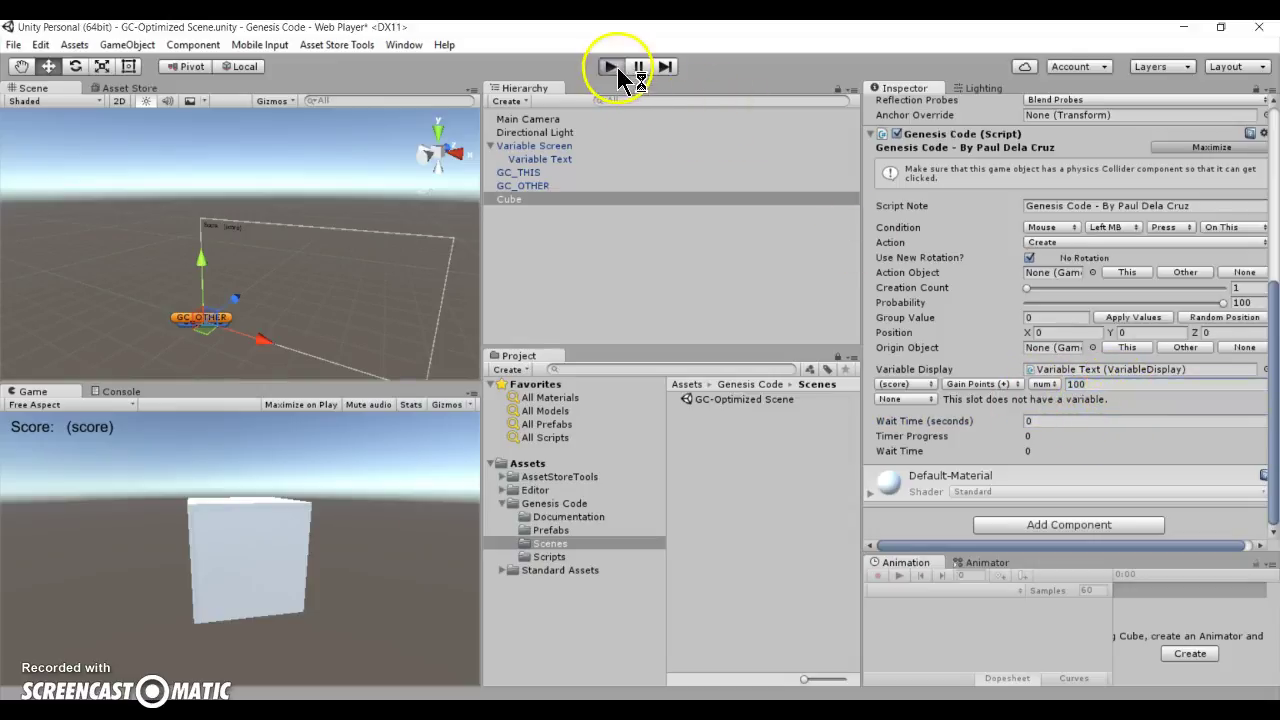
left_click(272, 548)
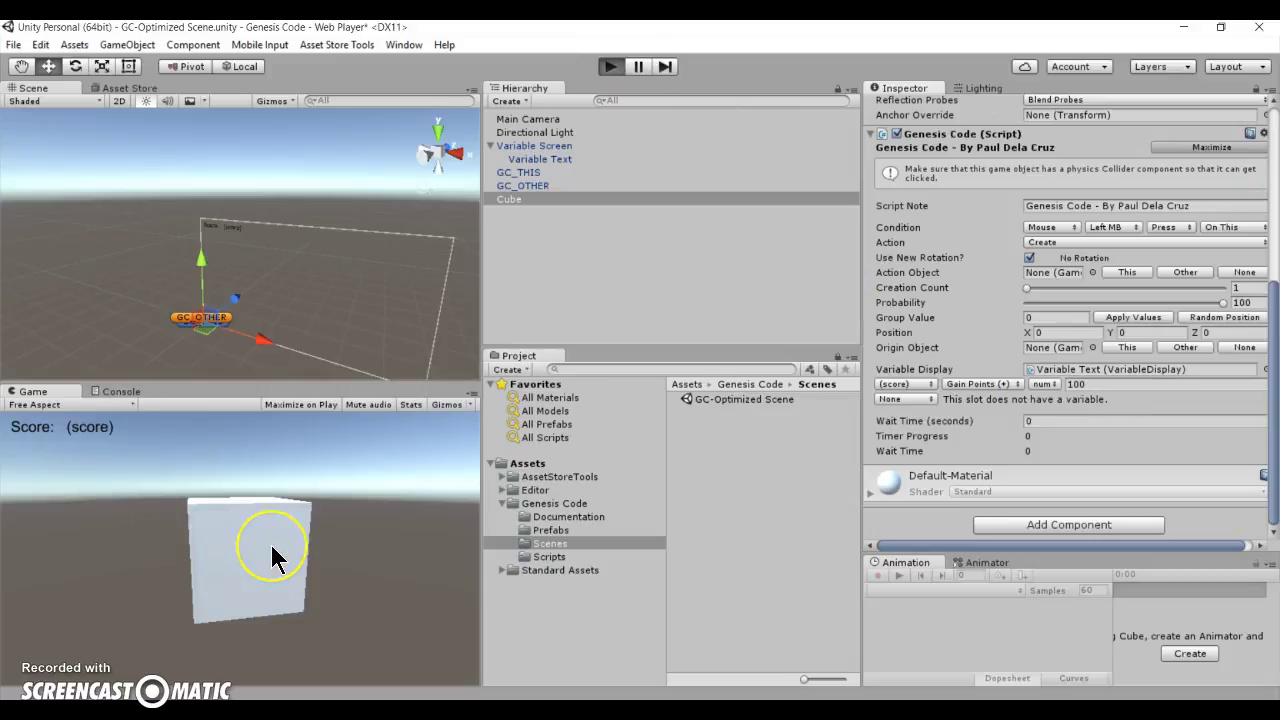
left_click(272, 546)
left_click(272, 546)
left_click(272, 546)
left_click(272, 546)
left_click(270, 546)
left_click(270, 546)
left_click(135, 545)
left_click(216, 537)
left_click(222, 536)
left_click(222, 536)
left_click(222, 536)
left_click(222, 536)
left_click(222, 536)
left_click(222, 536)
left_click(222, 536)
left_click(140, 537)
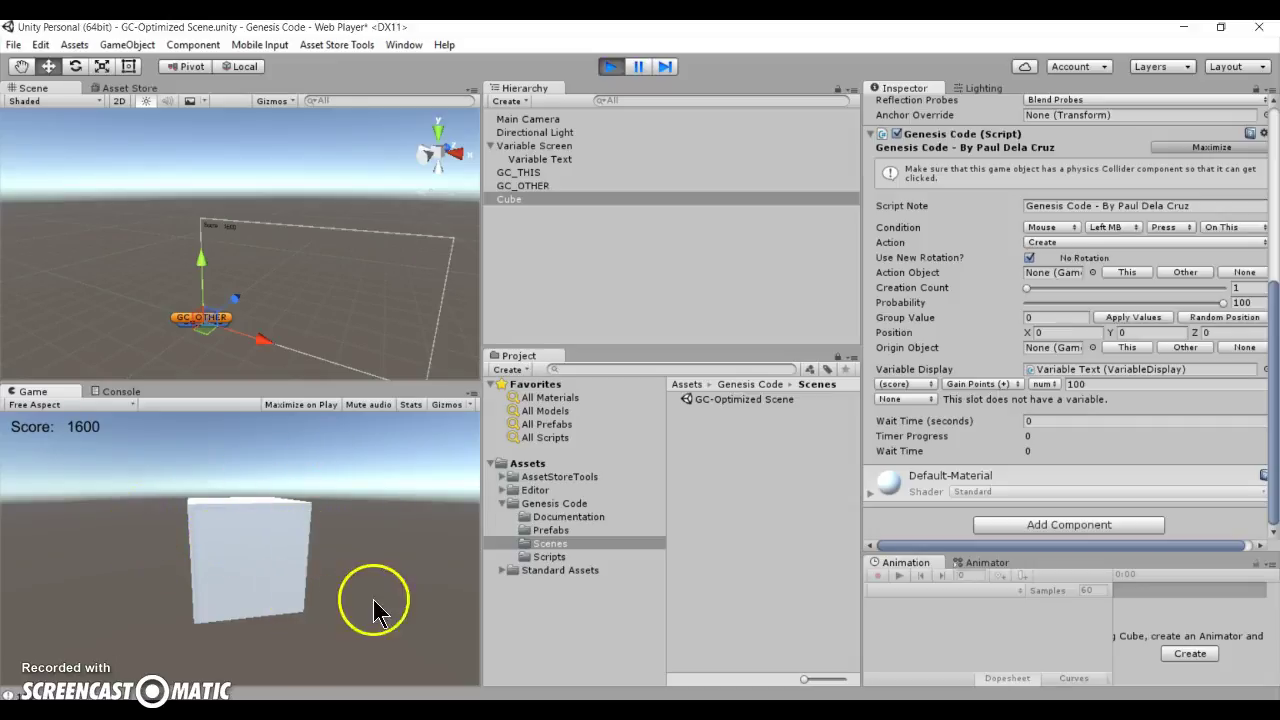
left_click(260, 548)
left_click(260, 548)
left_click(260, 548)
left_click(260, 548)
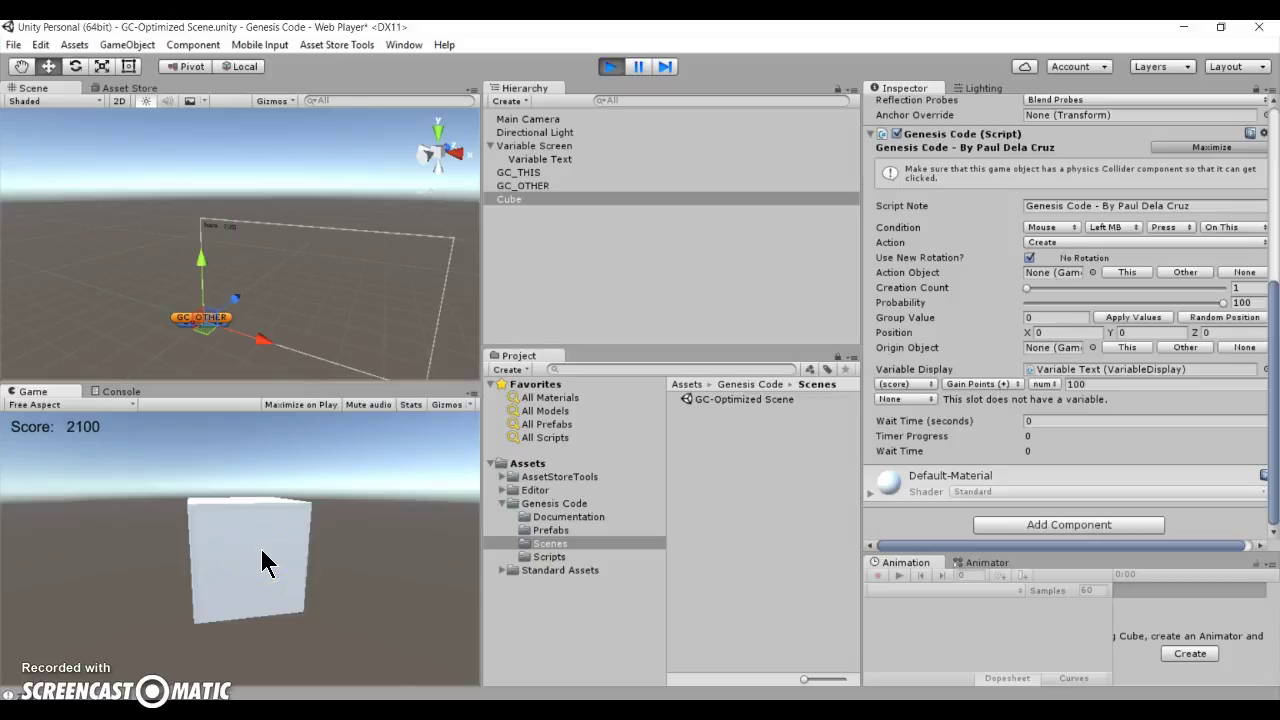
left_click(610, 66)
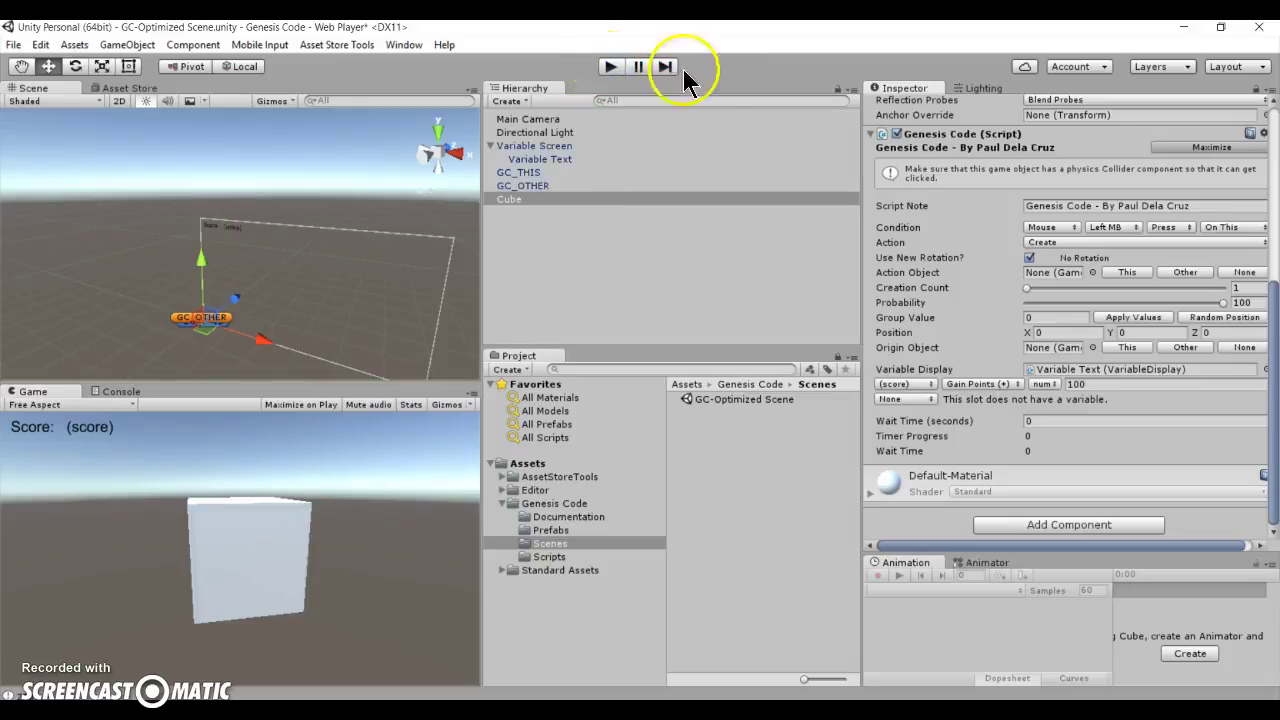
Set the (score) slot's point gain to 500 and play-test it on the cube
left_click(1070, 384)
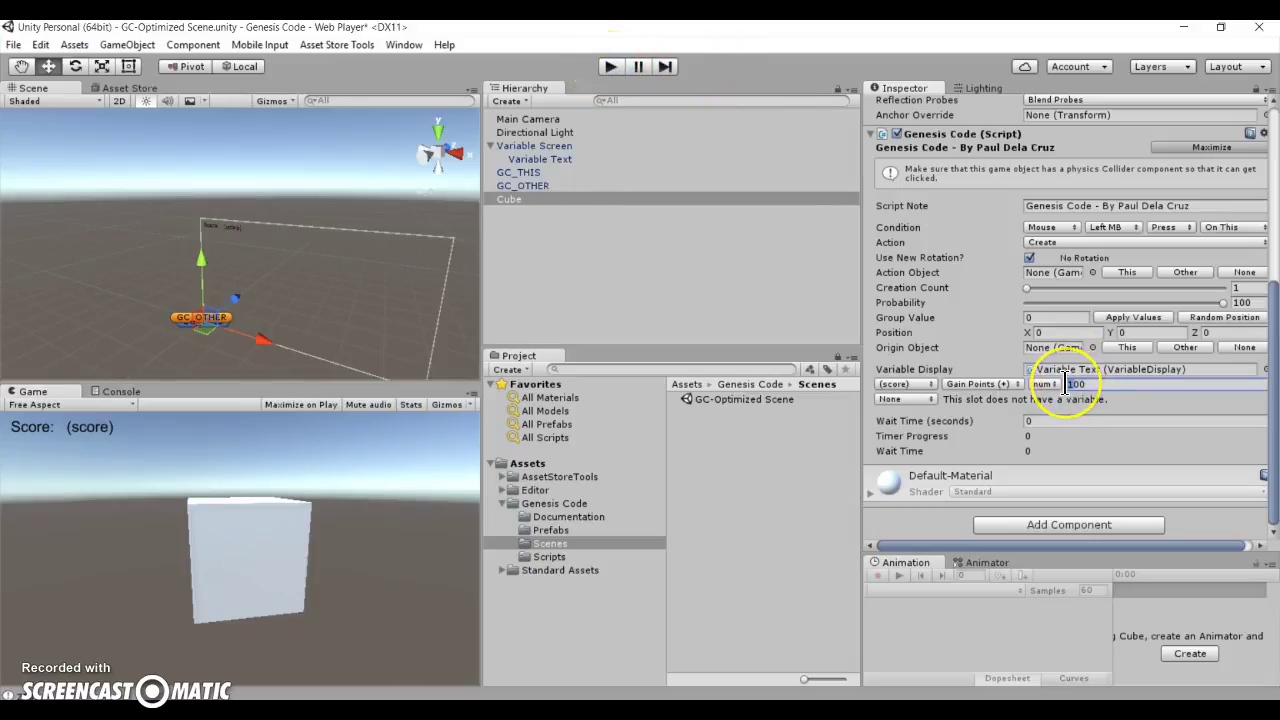
type("500")
left_click(612, 67)
left_click(270, 573)
left_click(270, 573)
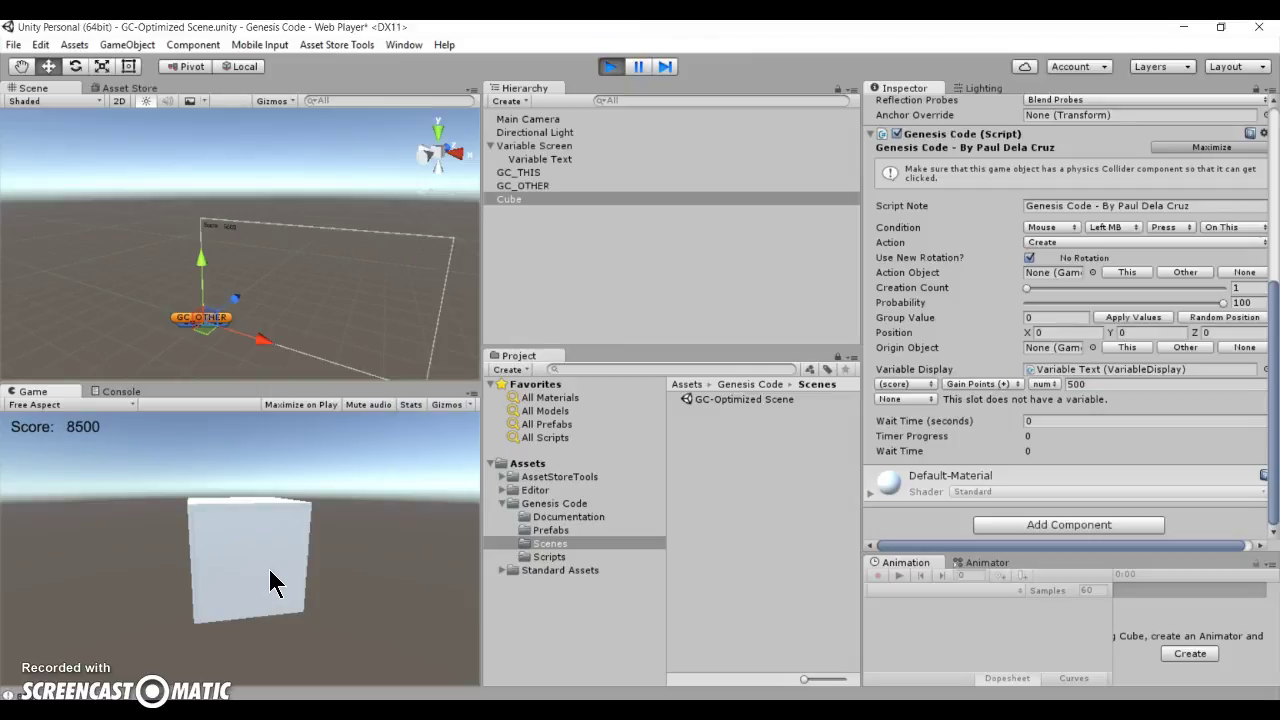
left_click(617, 65)
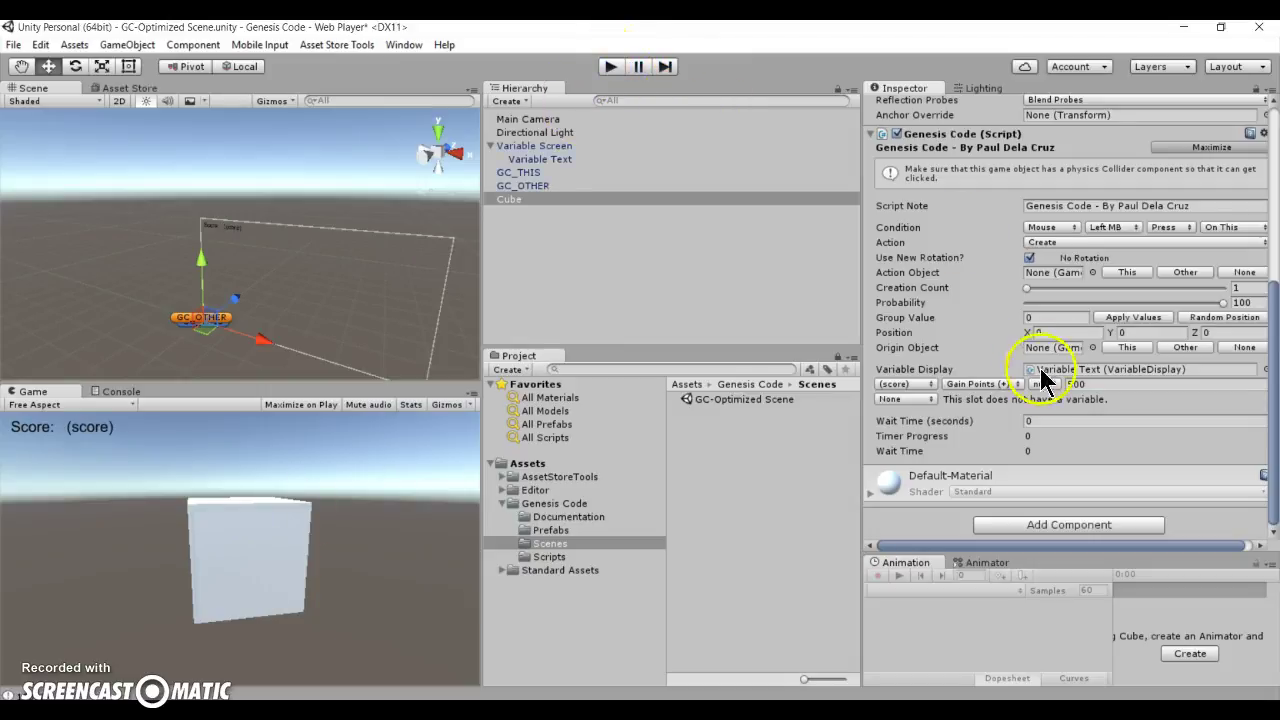
Switch the (score) slot's operation to Lose Points (-) and play-test it on the cube
left_click(980, 384)
left_click(1015, 420)
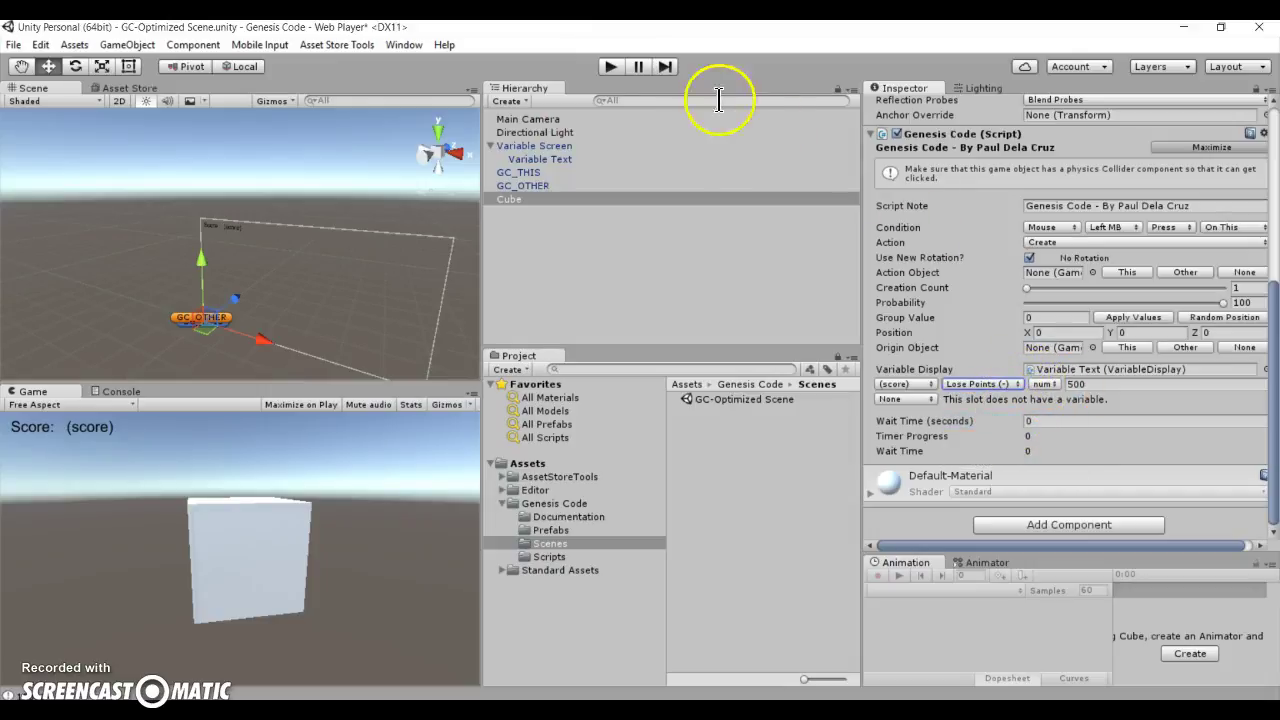
left_click(240, 570)
left_click(241, 570)
left_click(241, 570)
left_click(241, 570)
left_click(245, 569)
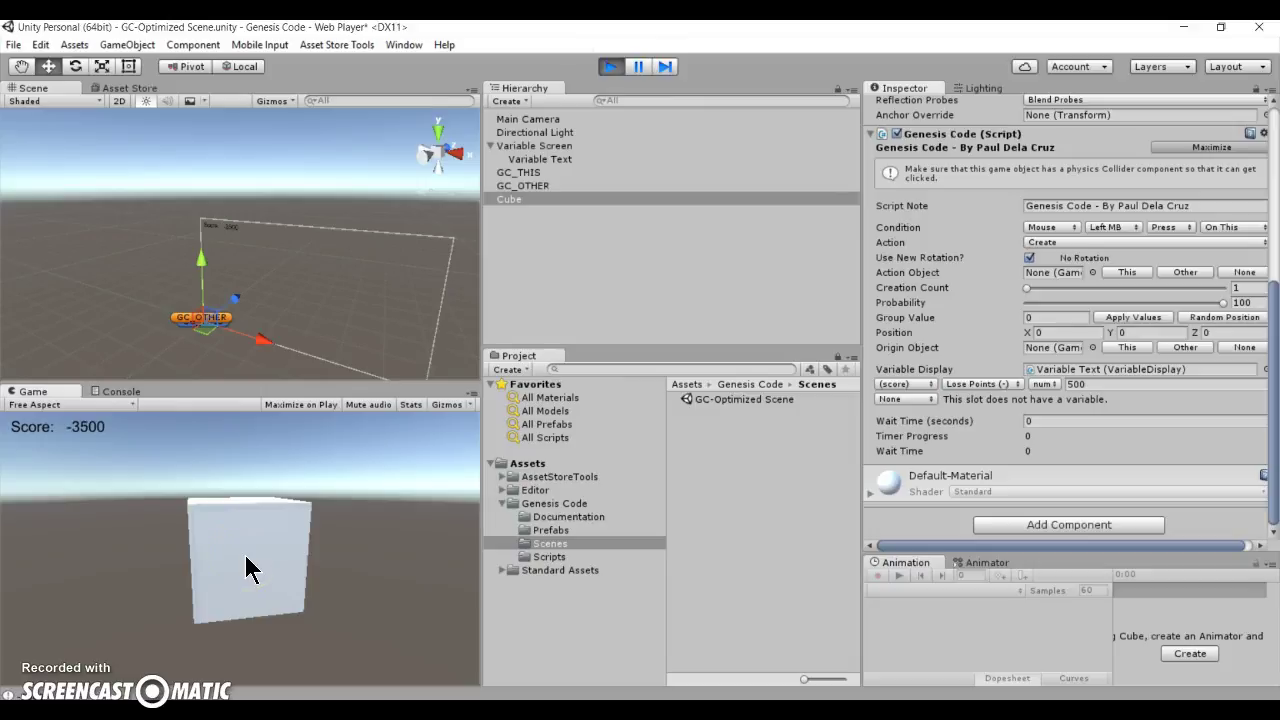
left_click(609, 67)
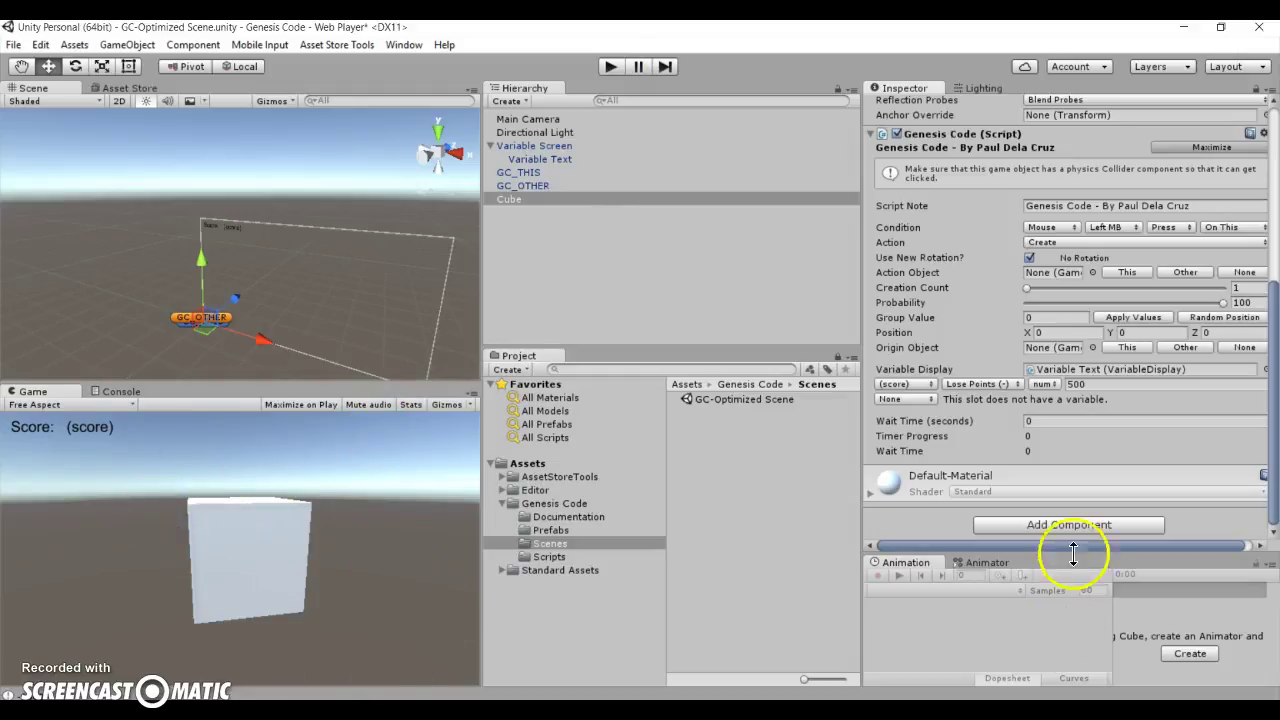
Set the (score) slot's operation to Record Highest and review the operation choices beside its number
left_click(1086, 386)
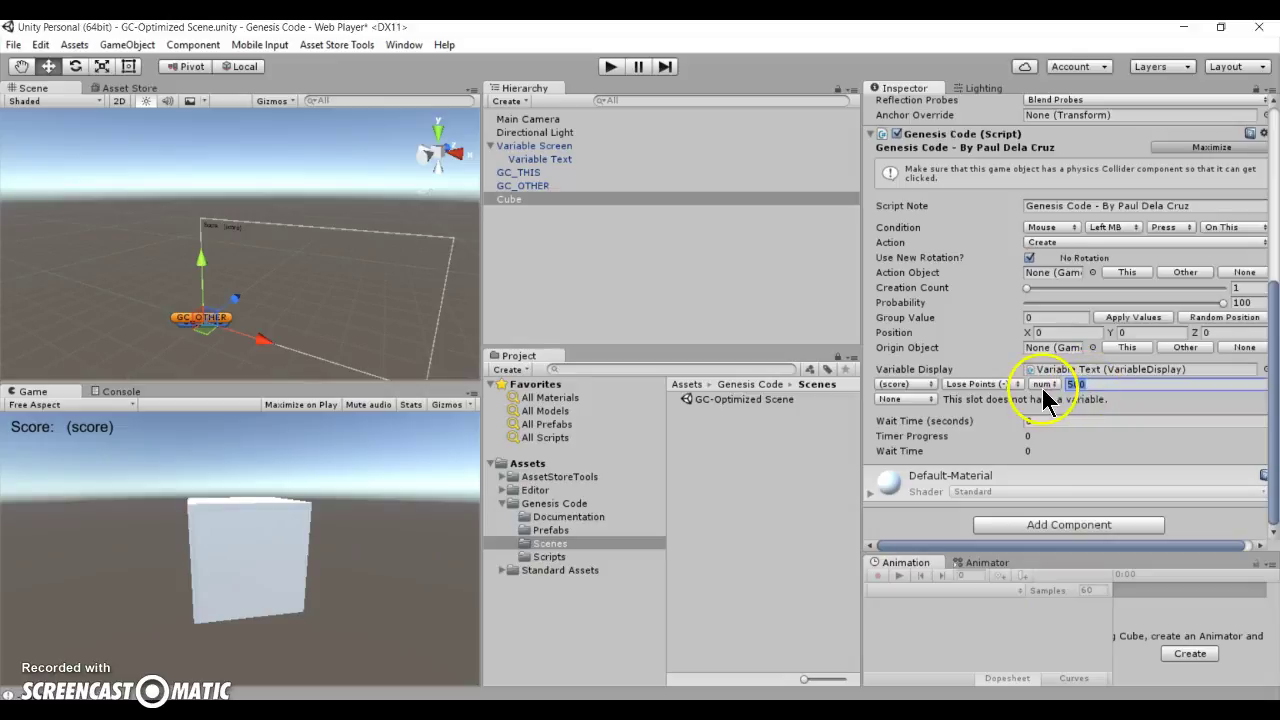
left_click(1014, 385)
left_click(1010, 437)
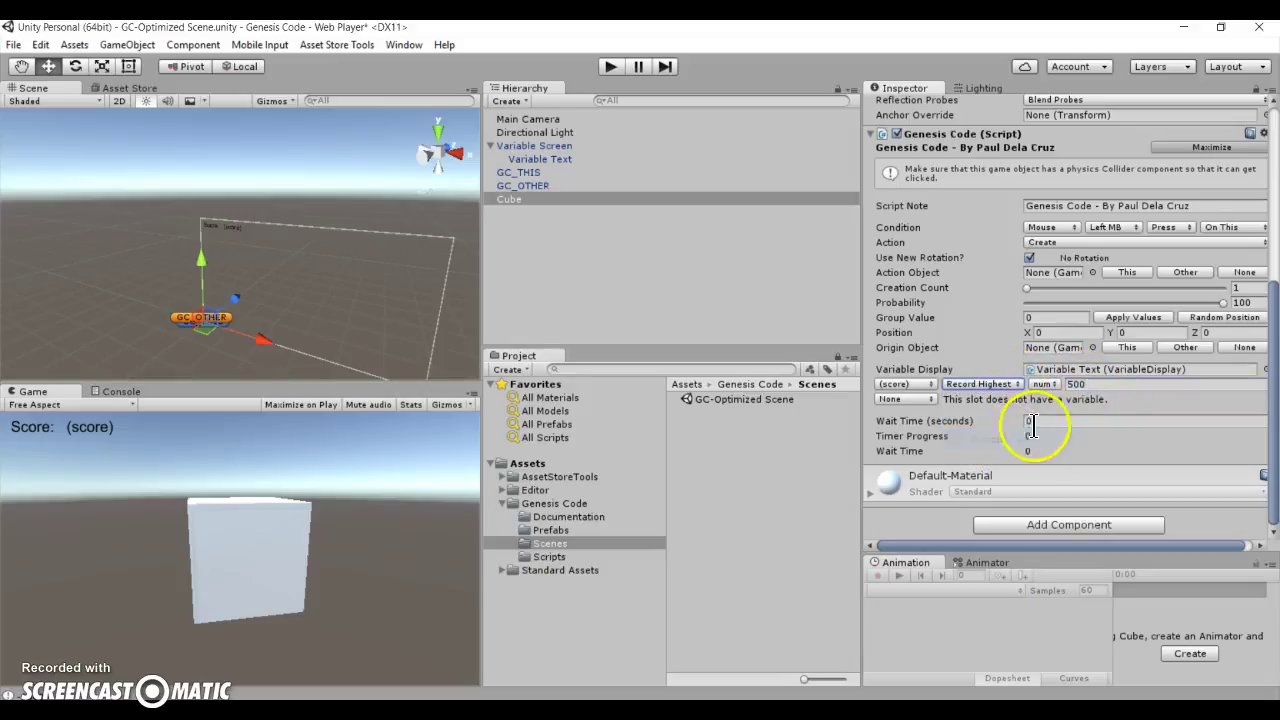
left_click(1011, 384)
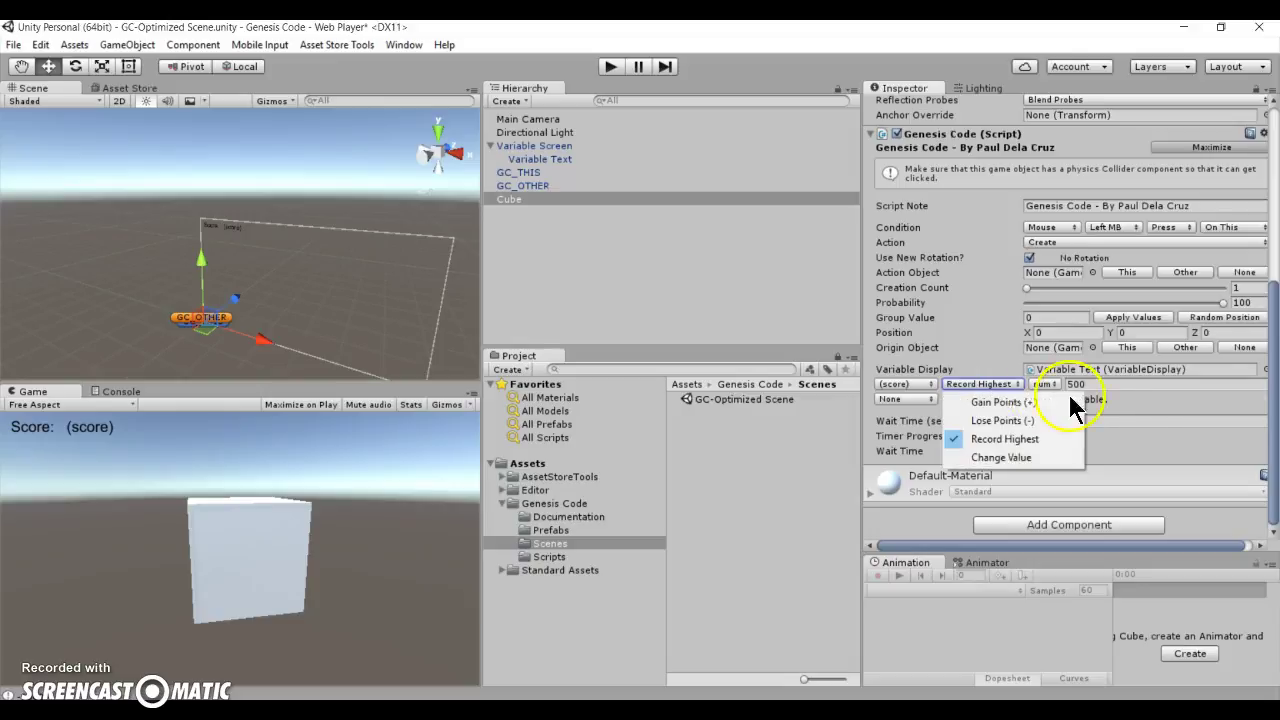
left_click(1099, 385)
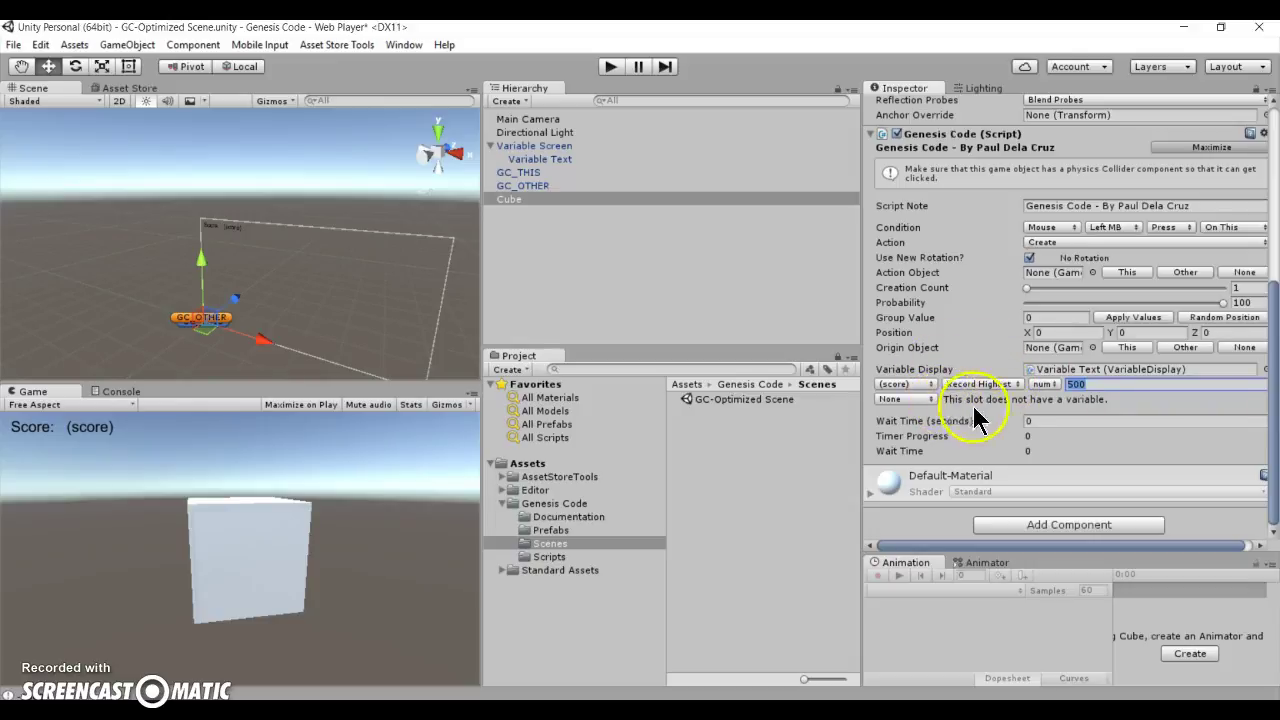
Set the (score) slot's operation to Change Value and play-test it on the cube and the empty space around it
left_click(1014, 386)
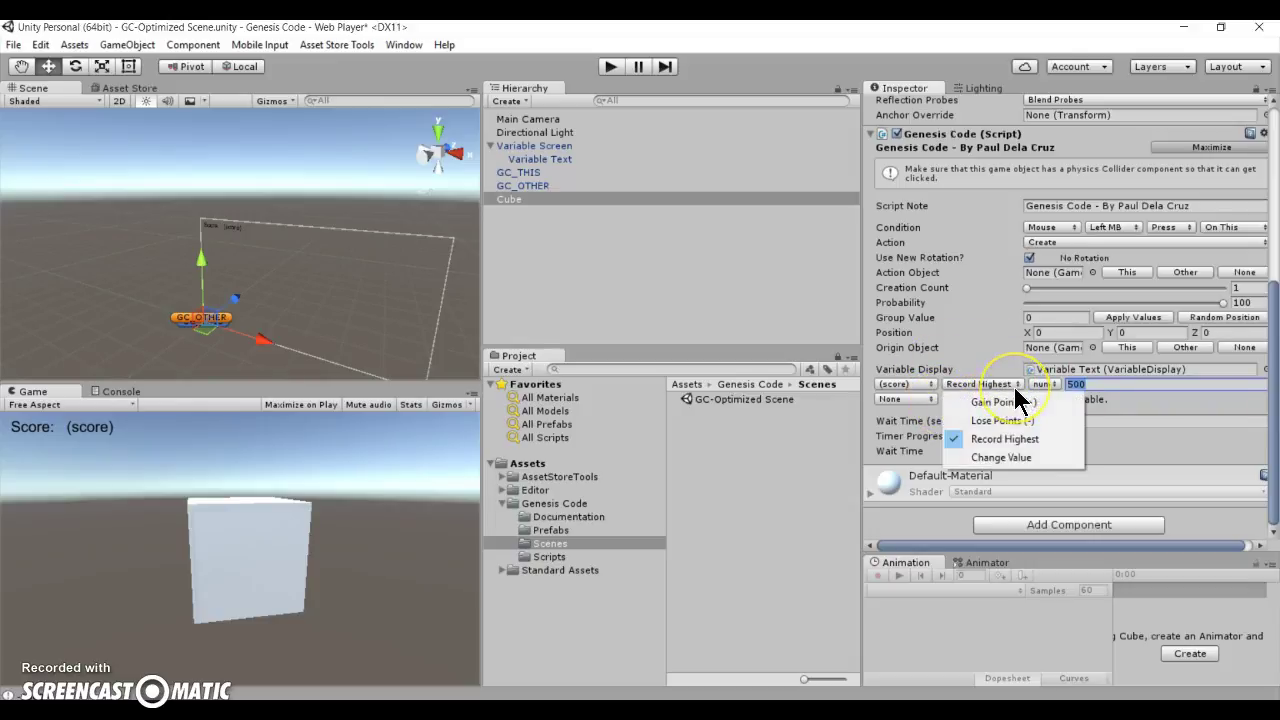
left_click(999, 459)
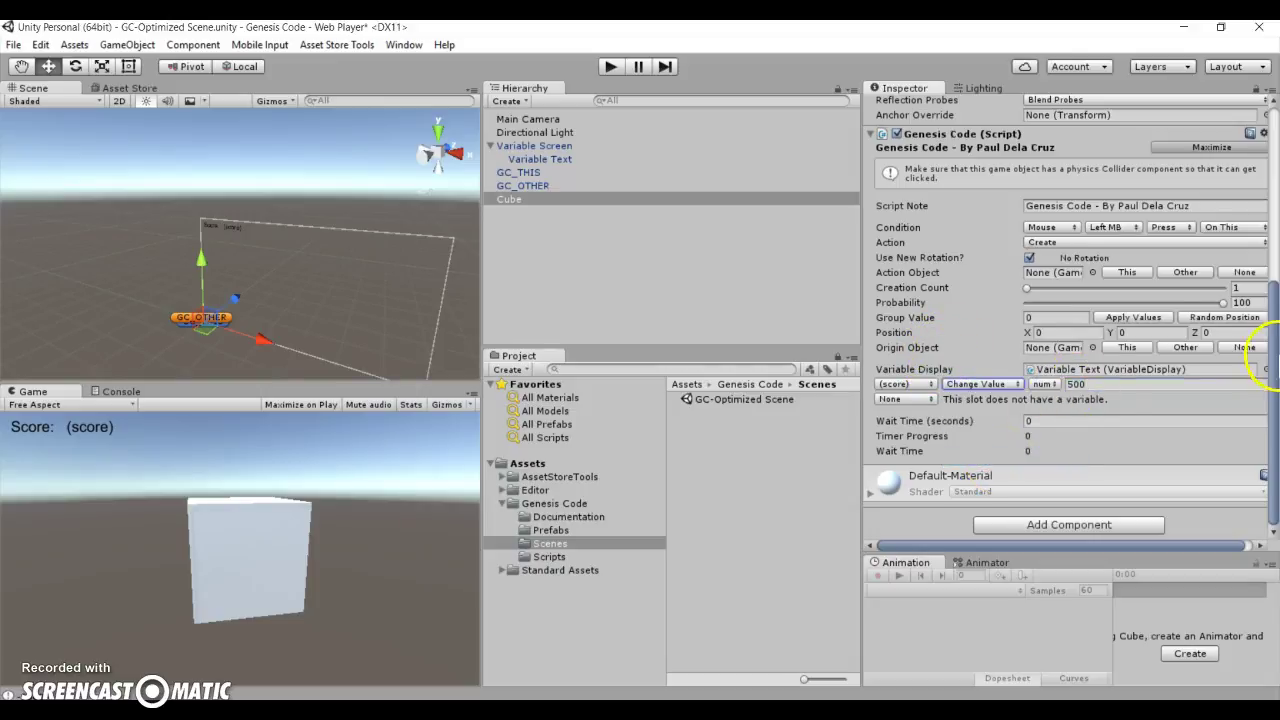
left_click(611, 71)
left_click(237, 558)
left_click(238, 559)
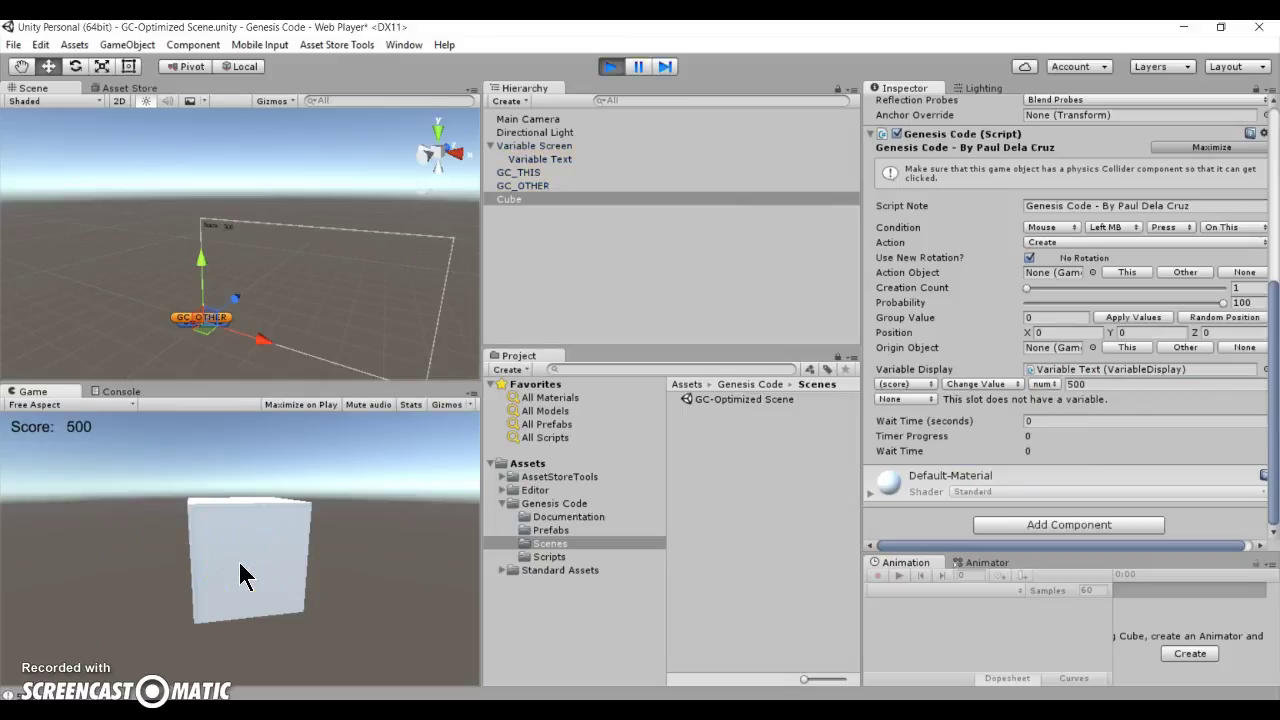
left_click(253, 511)
left_click(32, 521)
left_click(30, 520)
left_click(308, 578)
left_click(612, 67)
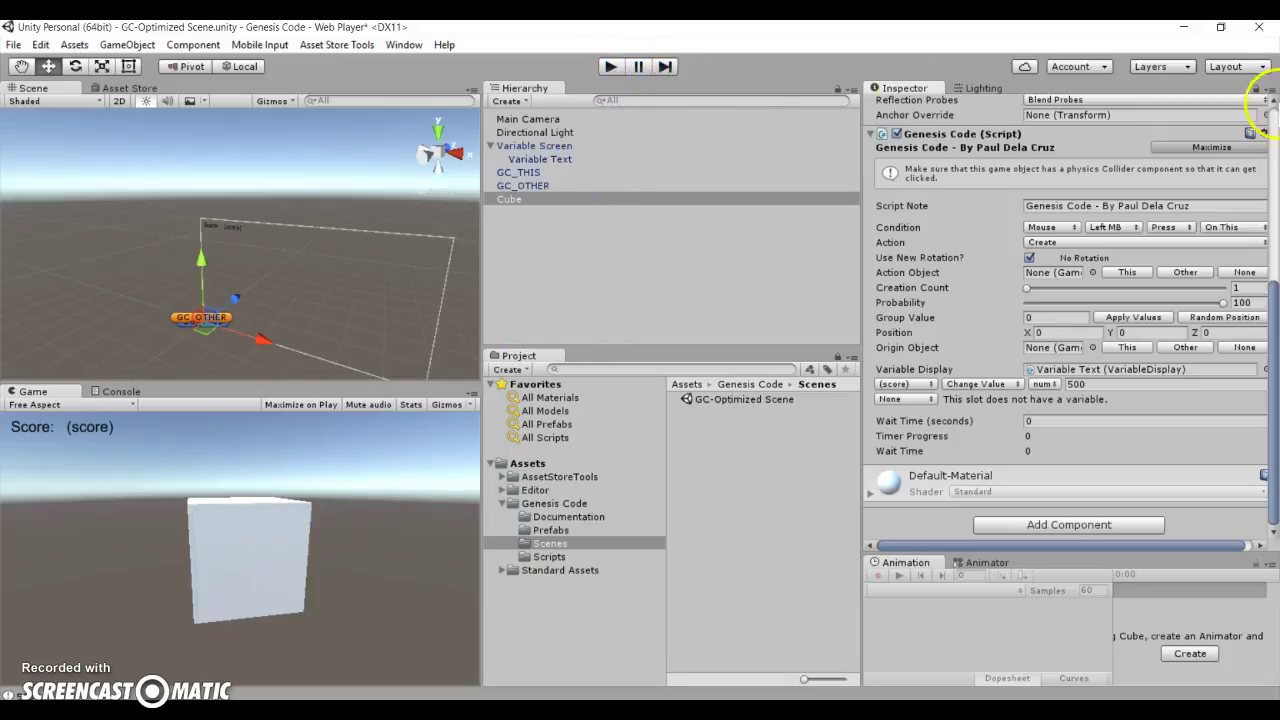
Switch the (score) slot's value source to var, keeping Change Value as operation, and review the variables it can take
left_click(982, 385)
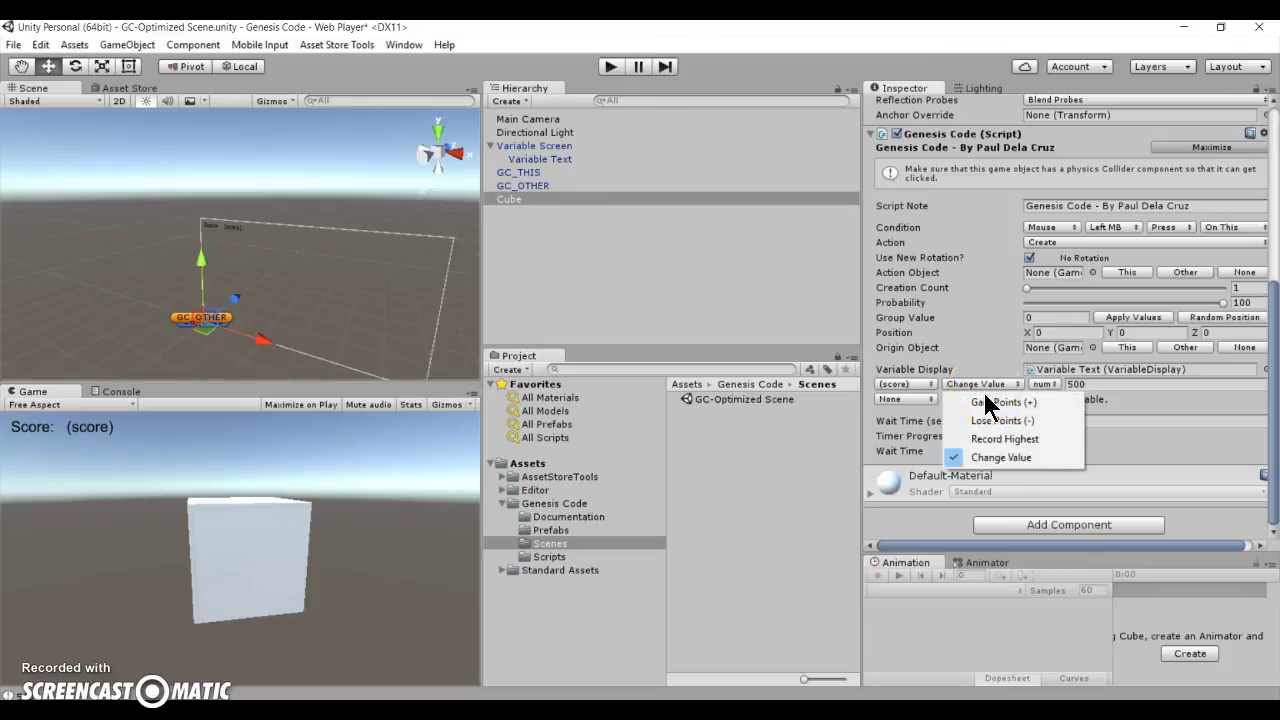
left_click(1096, 384)
left_click(1040, 384)
left_click(1046, 405)
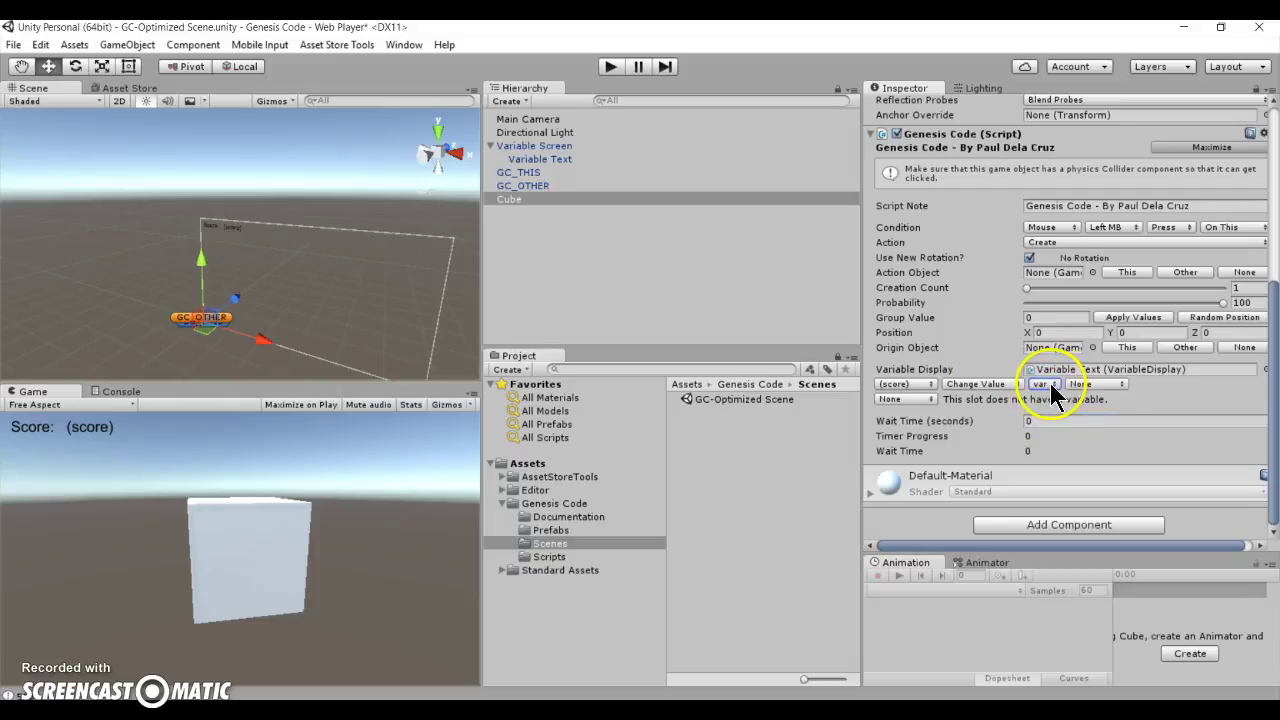
left_click(1104, 384)
left_click(972, 384)
left_click(973, 401)
left_click(976, 384)
left_click(986, 456)
left_click(1096, 386)
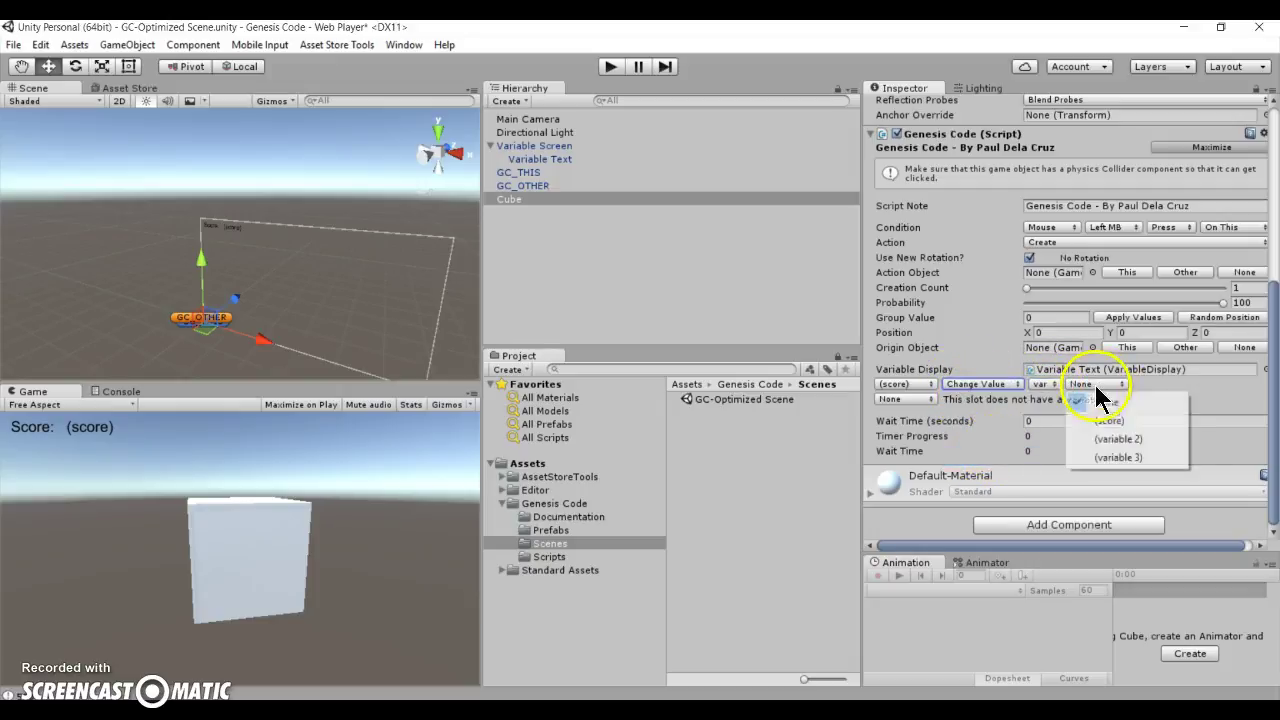
left_click(1147, 449)
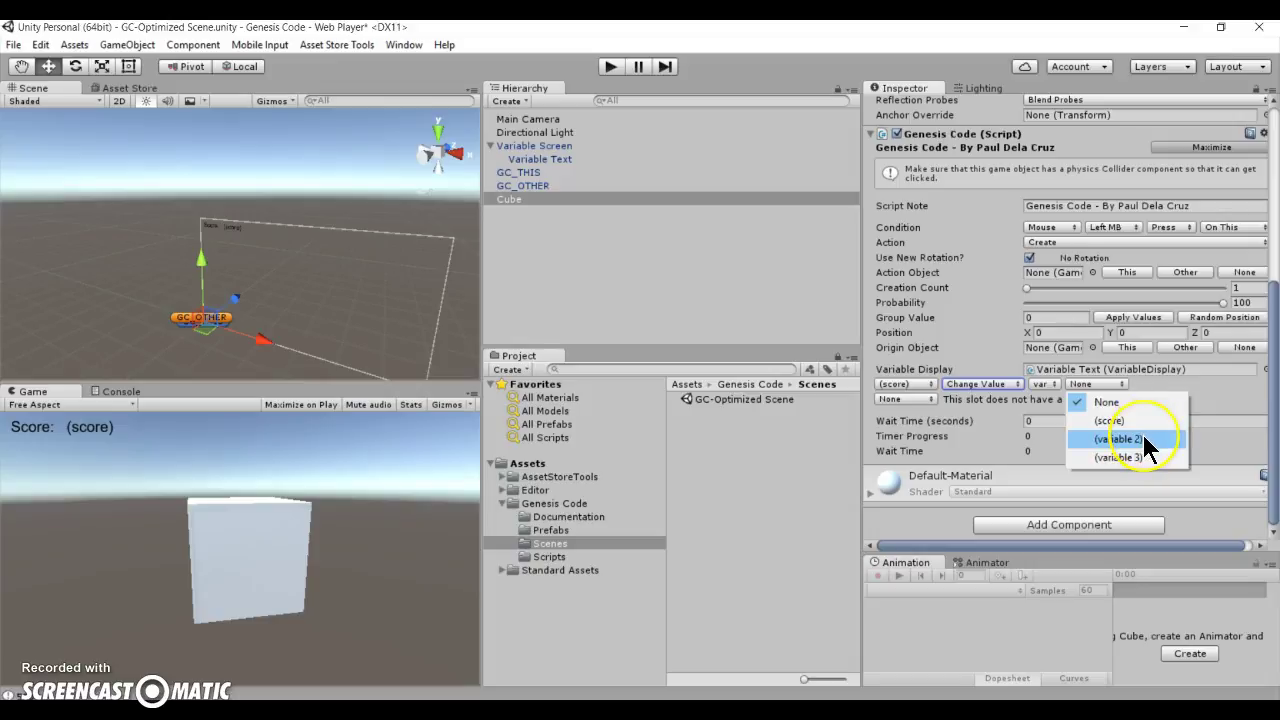
left_click(1023, 390)
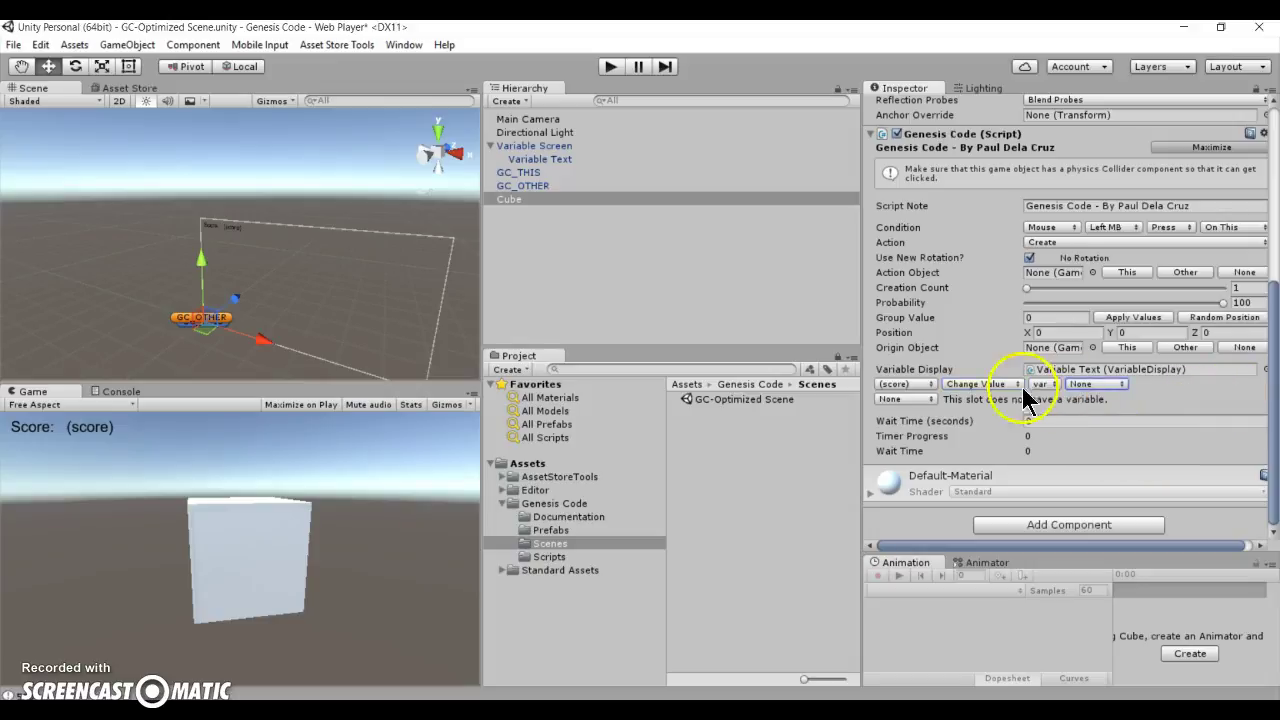
Set the (score) slot's value source back to num and its operation to Record Highest
left_click(1052, 386)
left_click(1072, 398)
left_click(1013, 386)
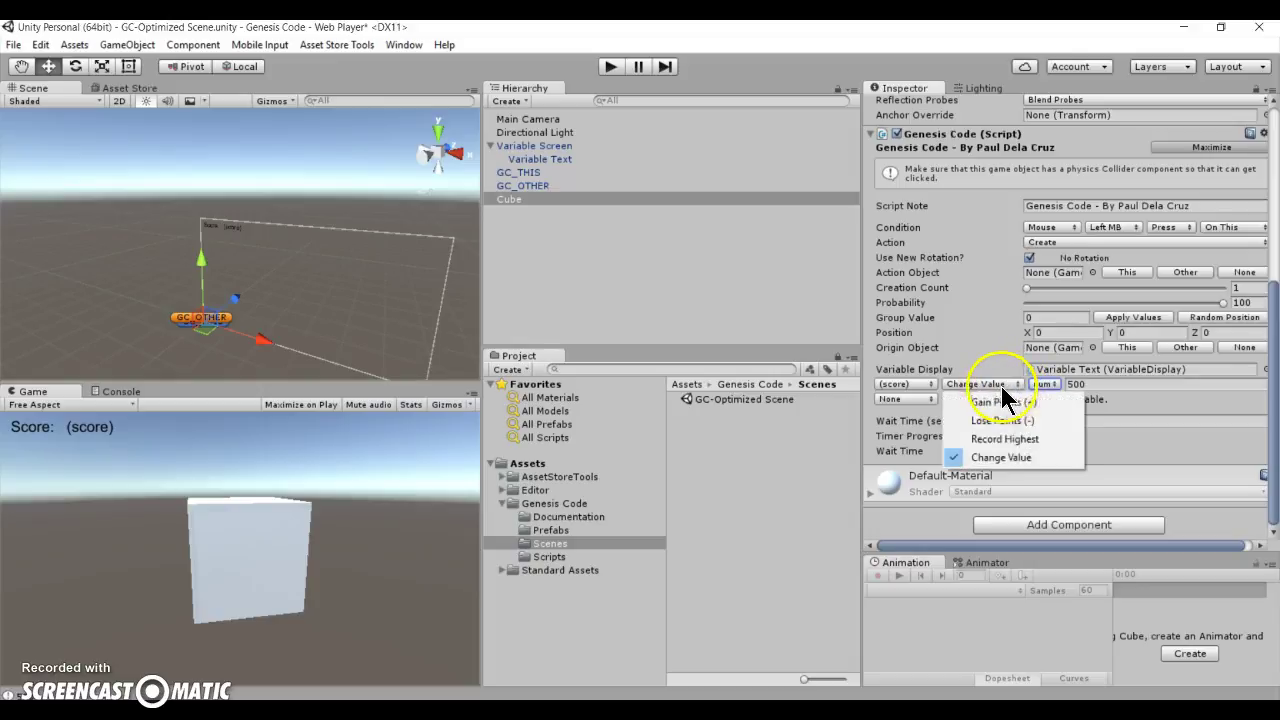
left_click(1003, 439)
left_click(1106, 386)
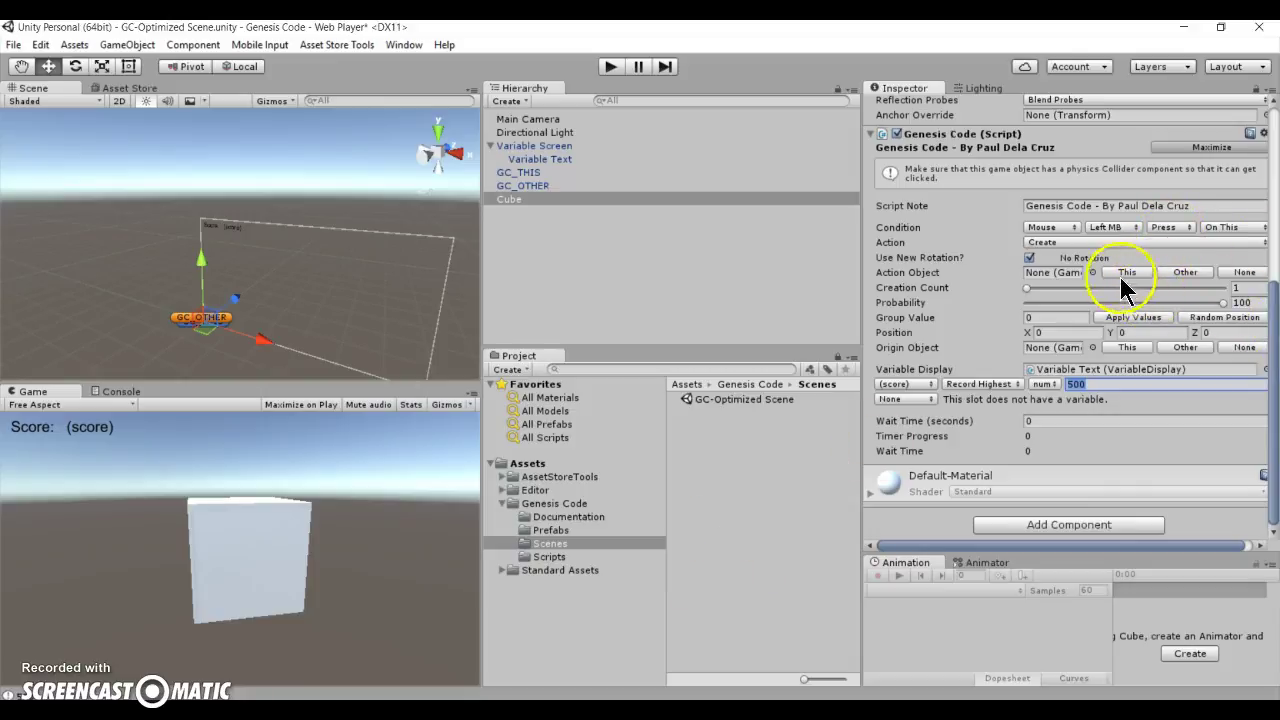
Review the script's condition choices and remove the Genesis Code component from the Cube
left_click(1071, 226)
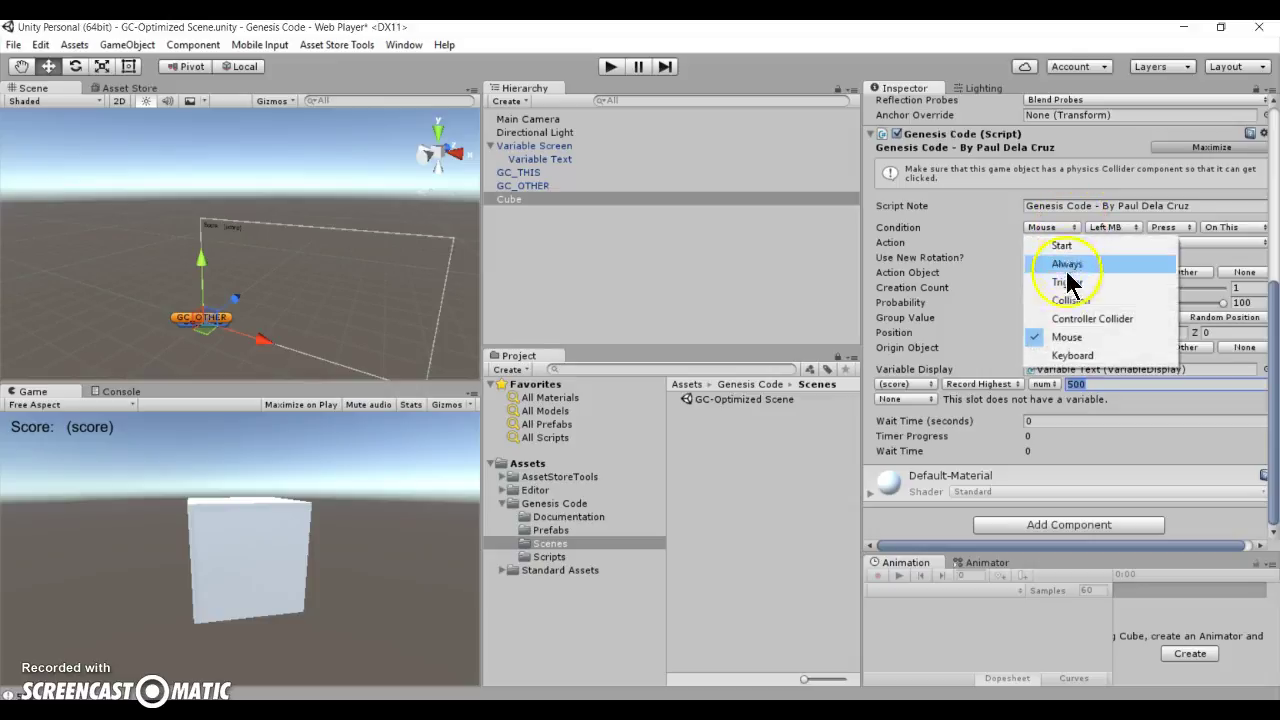
left_click(981, 279)
left_click(1263, 133)
left_click(1250, 172)
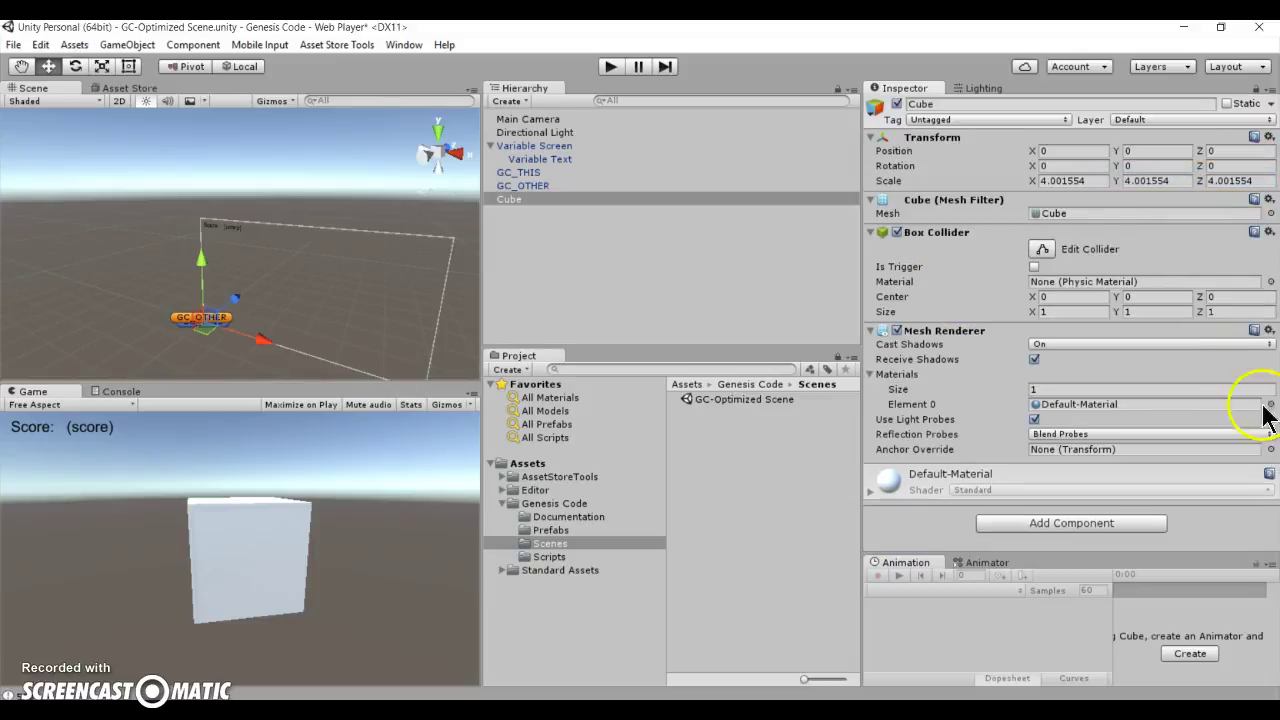
Add the GenesisCode script from the Scripts folder to the Cube and set its condition to Always
left_click(549, 558)
left_click_drag(730, 402, 950, 515)
left_click(1106, 275)
left_click(1080, 313)
left_click(1085, 293)
left_click(933, 340)
Assign Variable Text as the Cube script's variable display and set its first slot to gain 0.01 points on (score)
left_click_drag(529, 157, 1080, 420)
scroll(1000, 420, "down", 1)
left_click(889, 397)
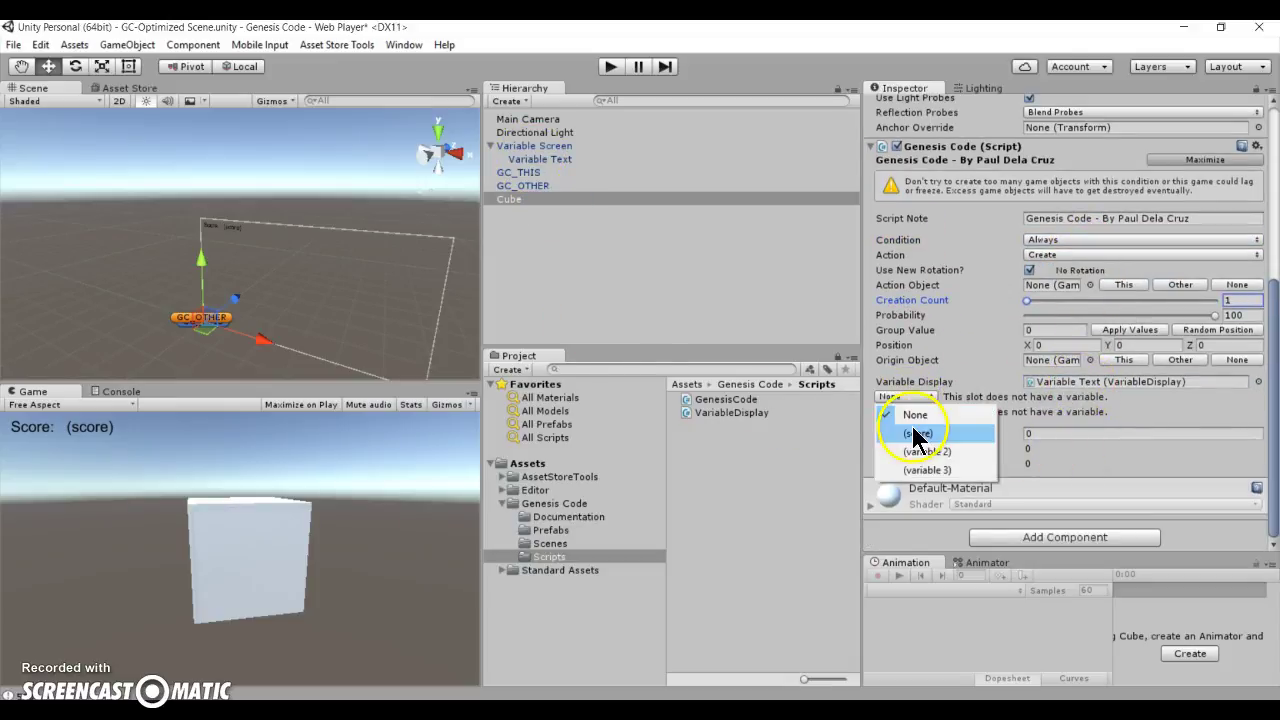
left_click(912, 433)
left_click(1073, 399)
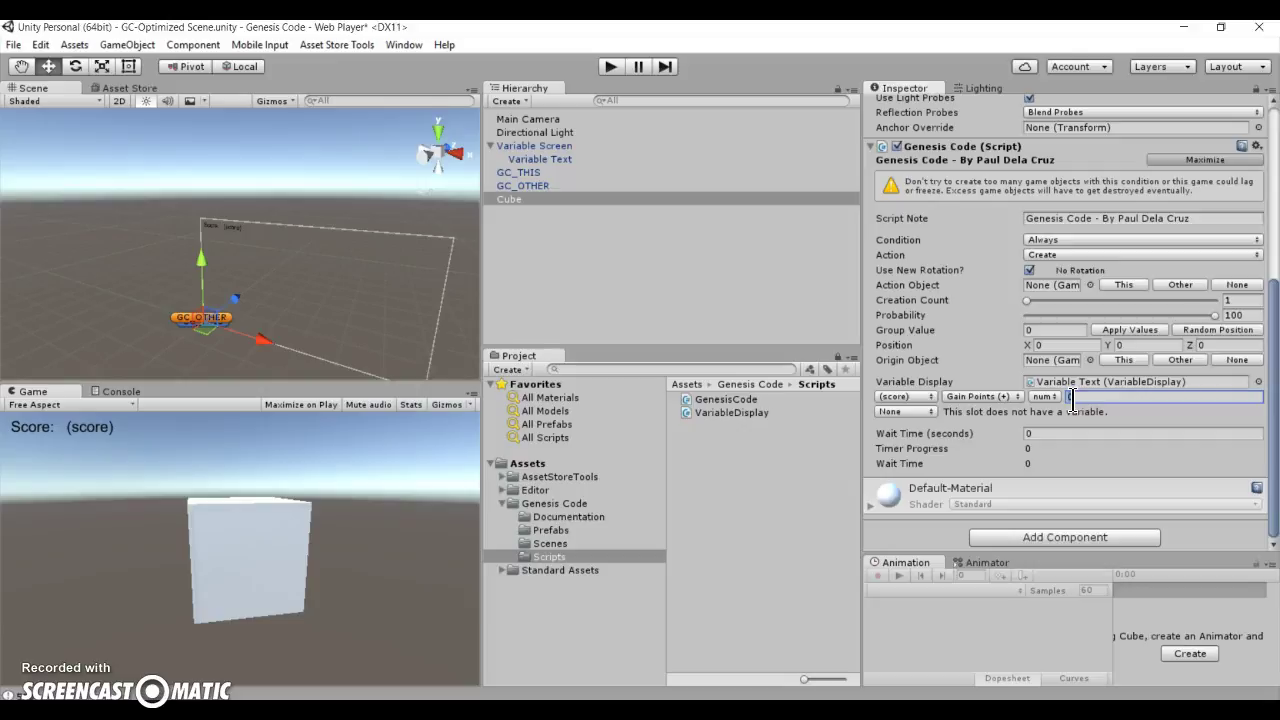
double_click(1090, 398)
left_click(1100, 430)
Rename the second variable of Variable Text's Variable Display script to (highest score)
left_click(919, 412)
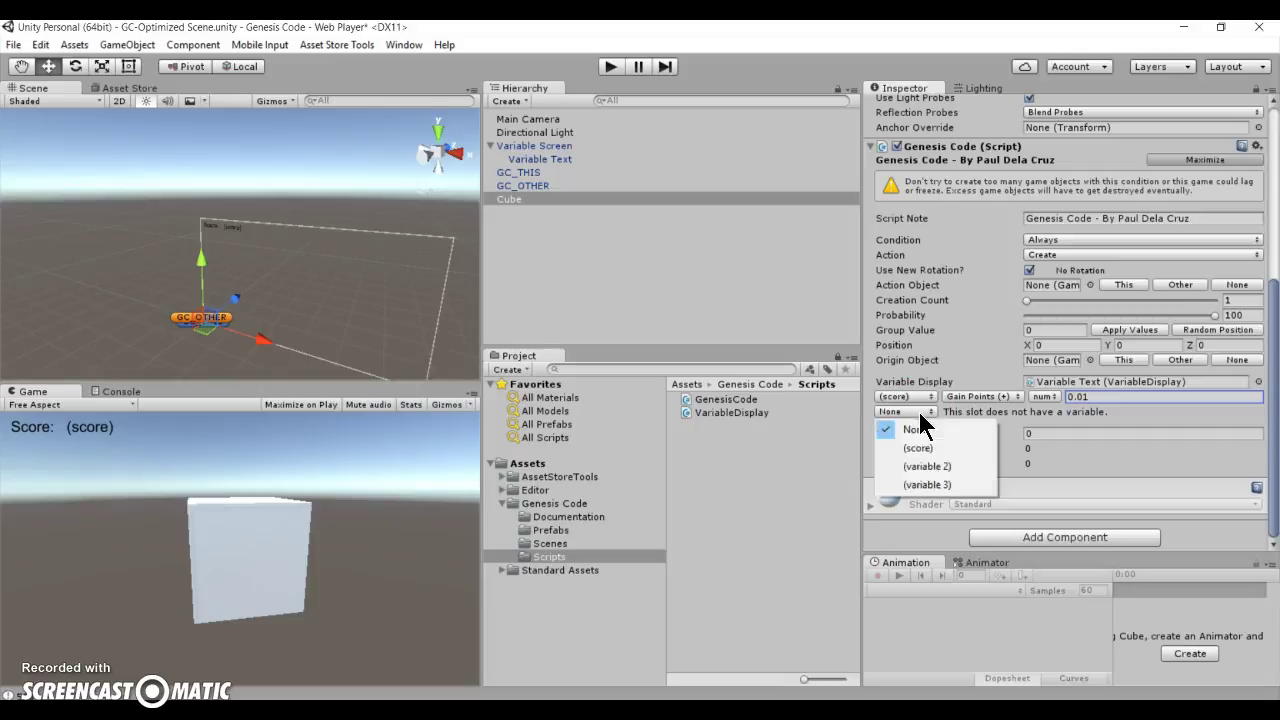
left_click(568, 172)
left_click(581, 158)
left_click(999, 346)
left_click(999, 346)
left_click_drag(927, 277, 881, 277)
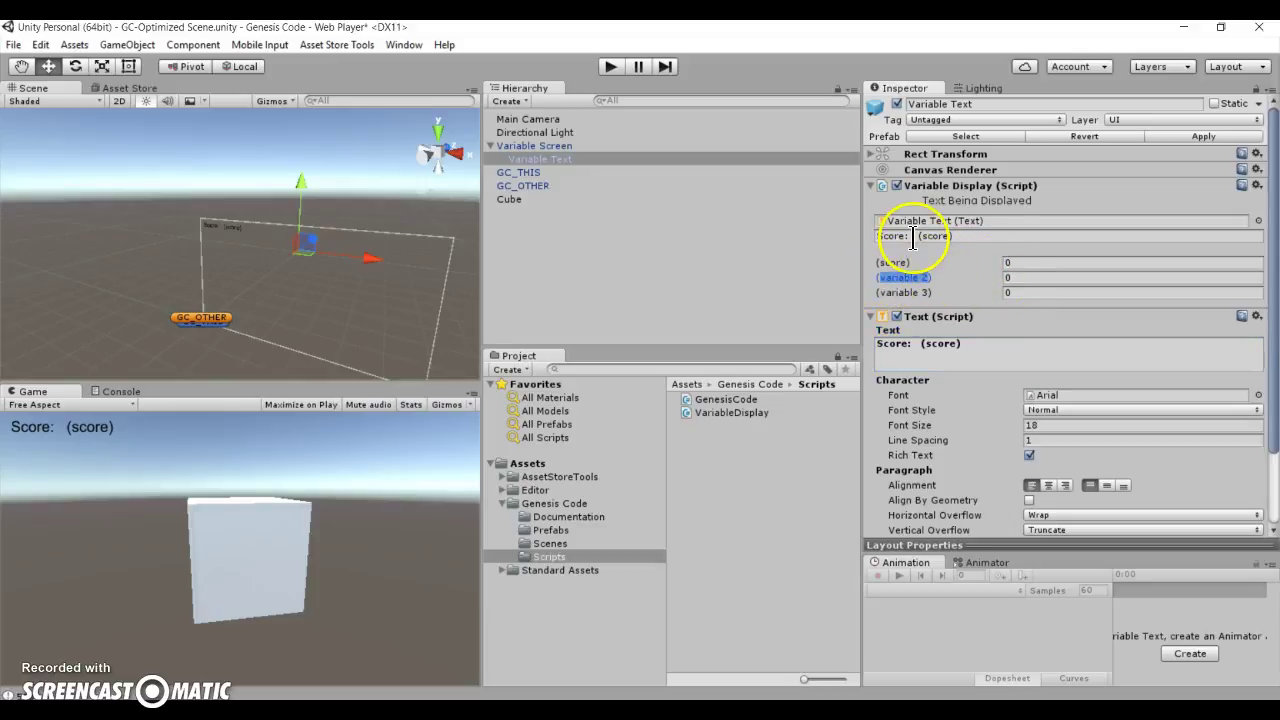
type("highest score")
Add the line "Highest Score: (highest score)" to the displayed text and pad the Score line with spaces so both values align
left_click(988, 349)
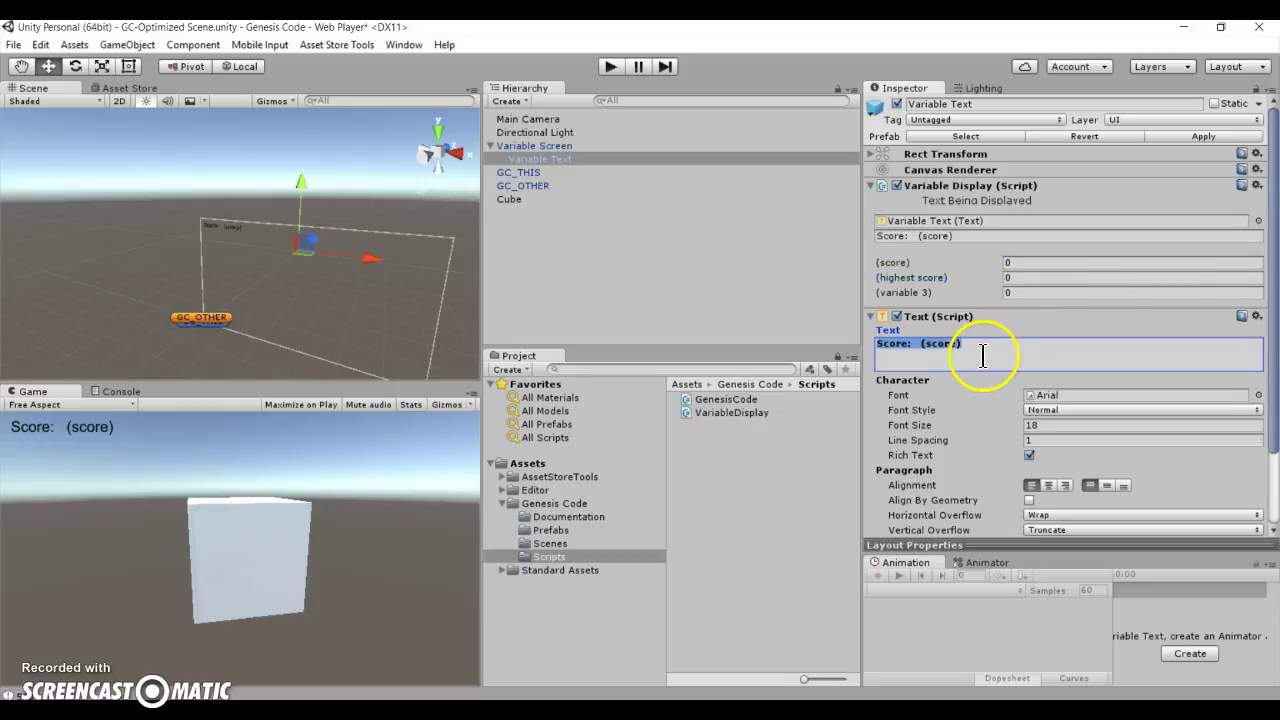
left_click(993, 352)
key("Return")
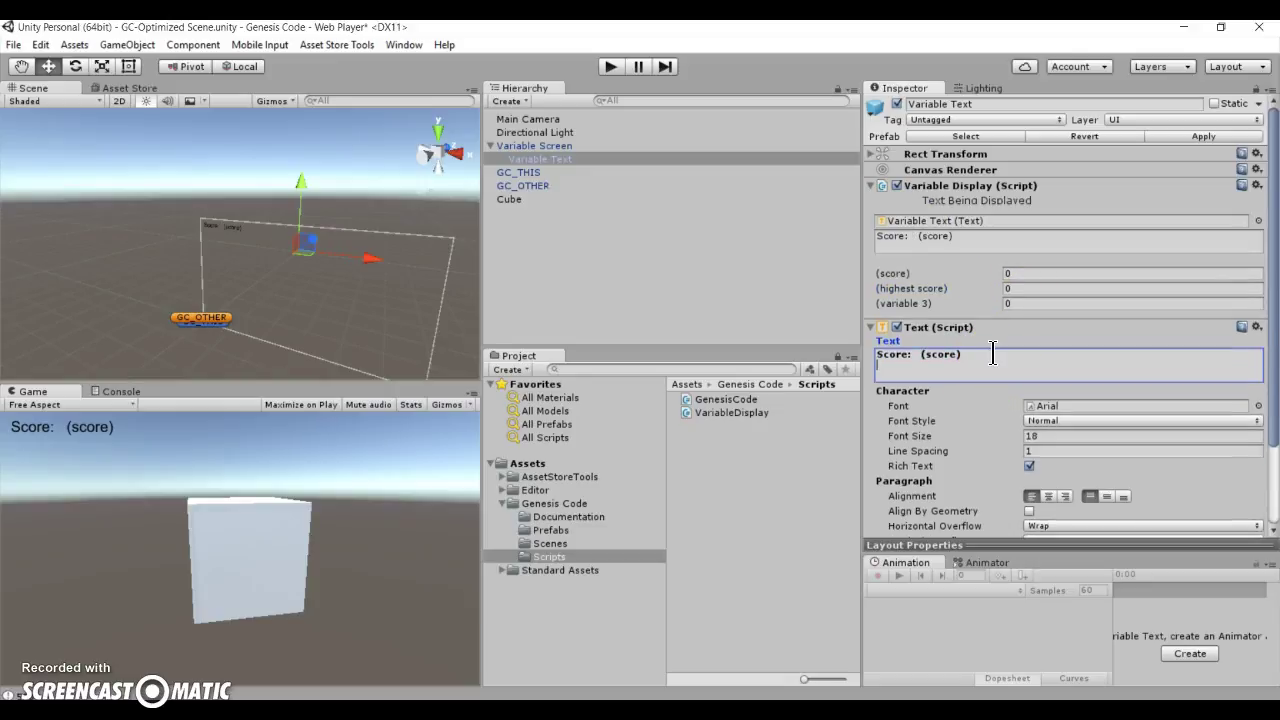
type("Highest Score:")
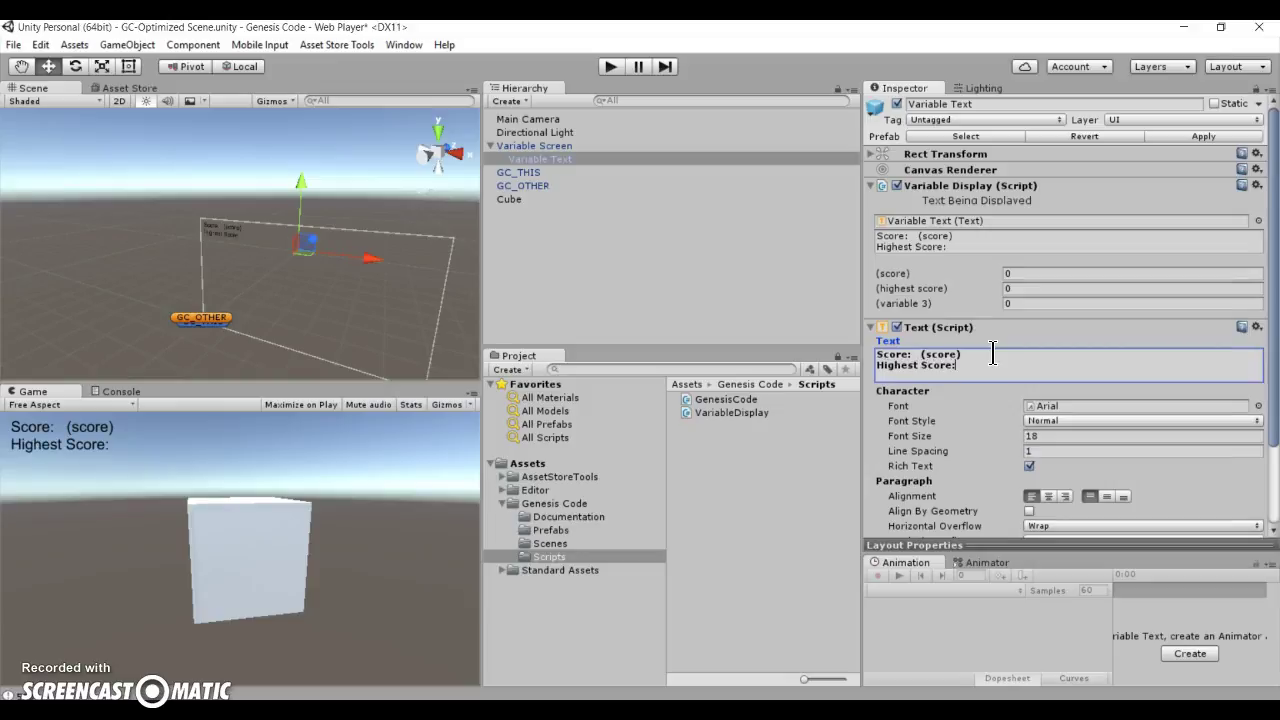
type("  (hig")
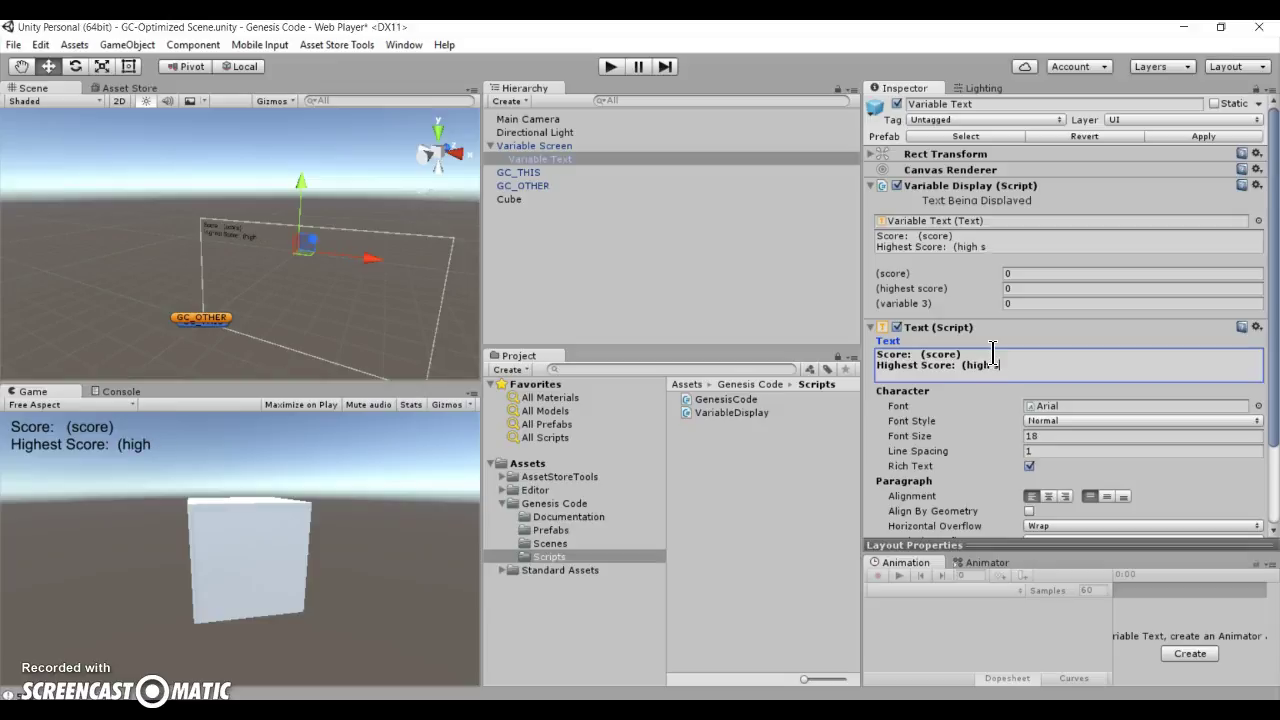
type("hest score)")
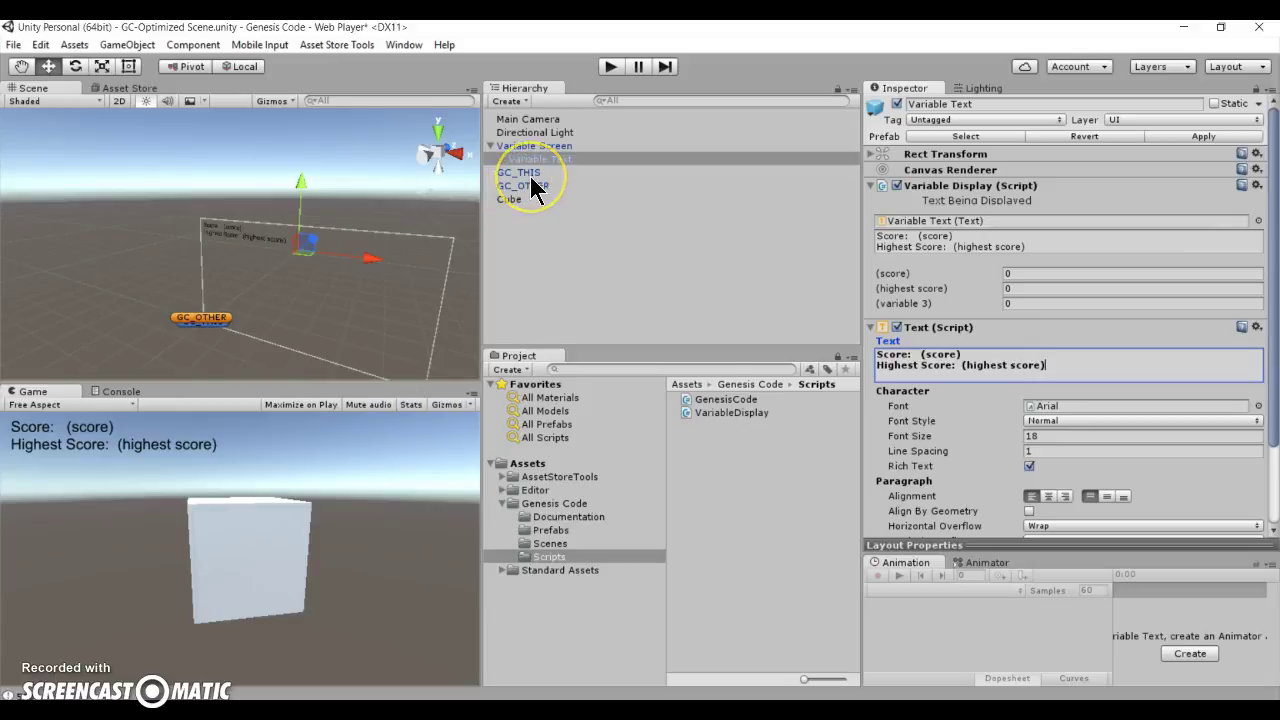
left_click(921, 357)
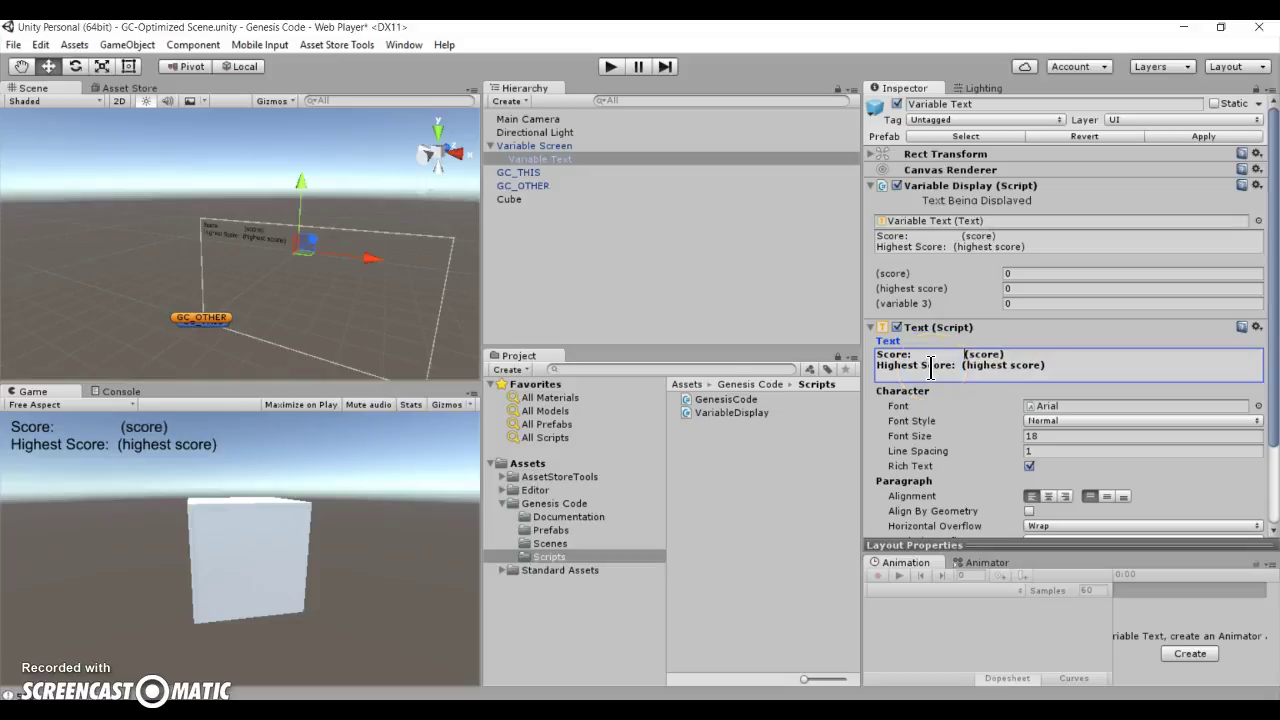
key("BackSpace")
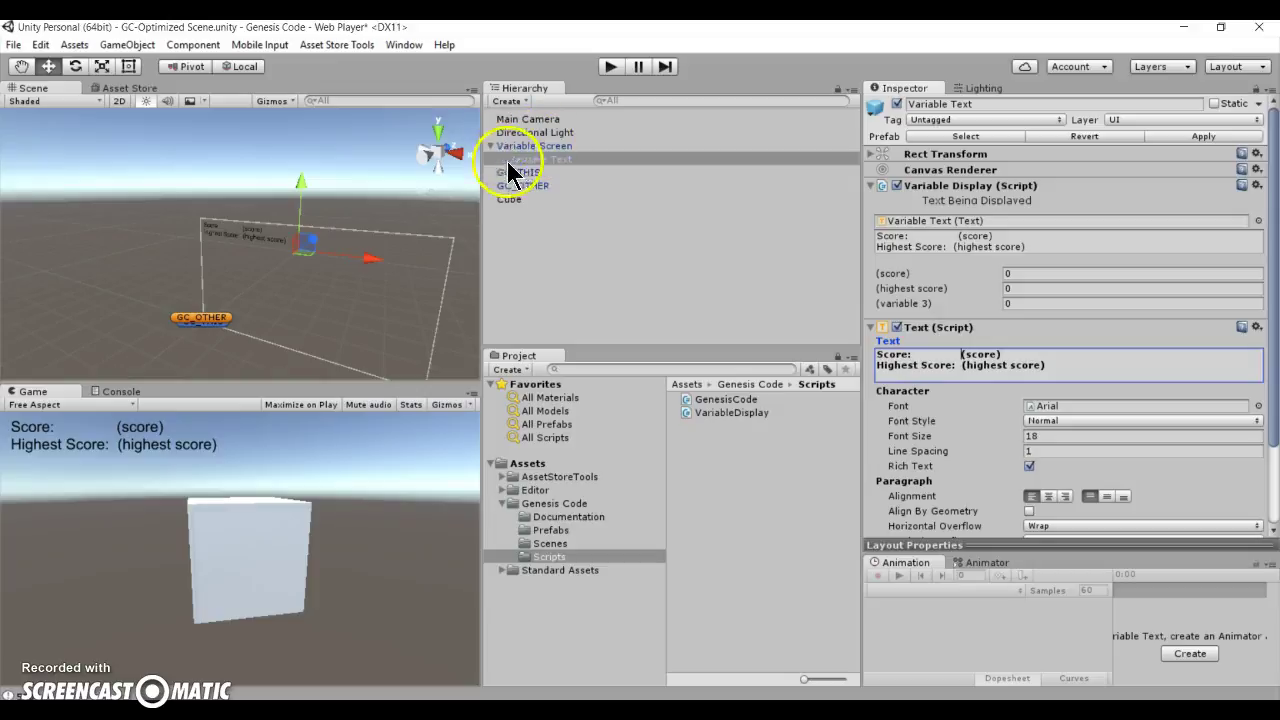
Set the Cube script's second variable slot to (highest score) with Record Highest, taking its value from the variable (score)
left_click(519, 197)
scroll(1106, 375, "down", 10)
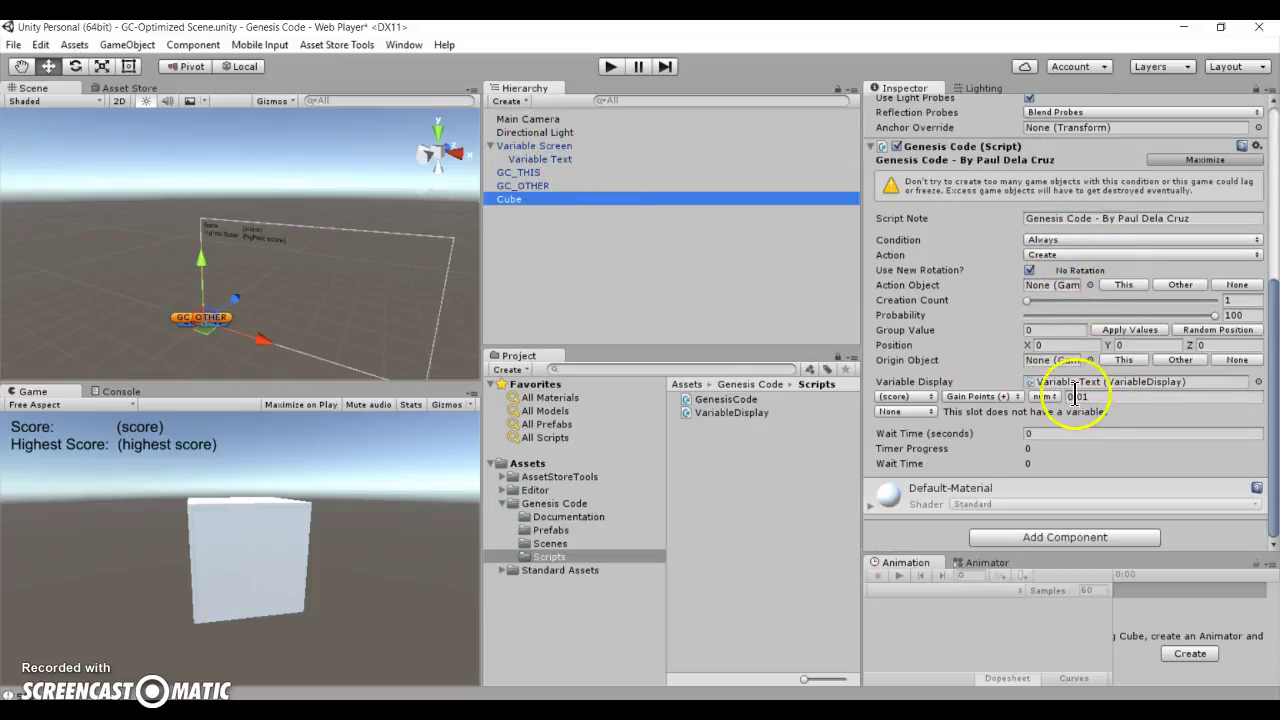
left_click(1078, 396)
left_click(1069, 254)
left_click(1069, 254)
left_click(1124, 400)
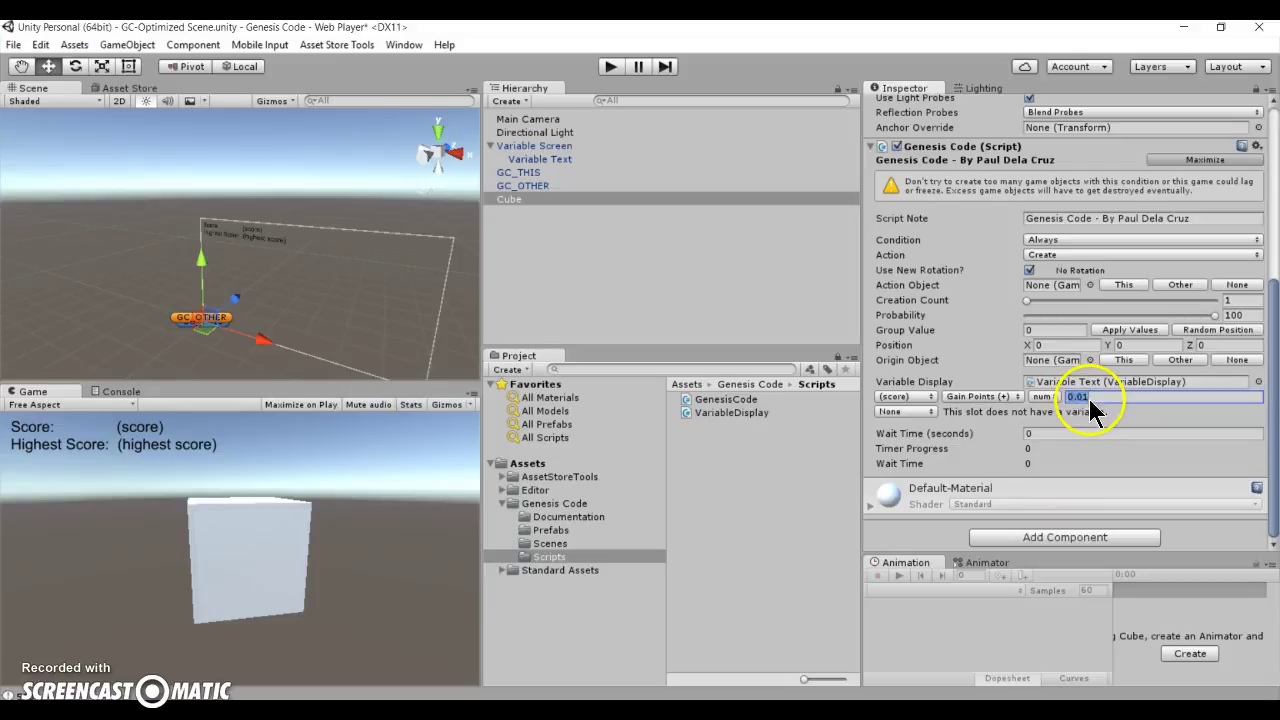
left_click(1070, 433)
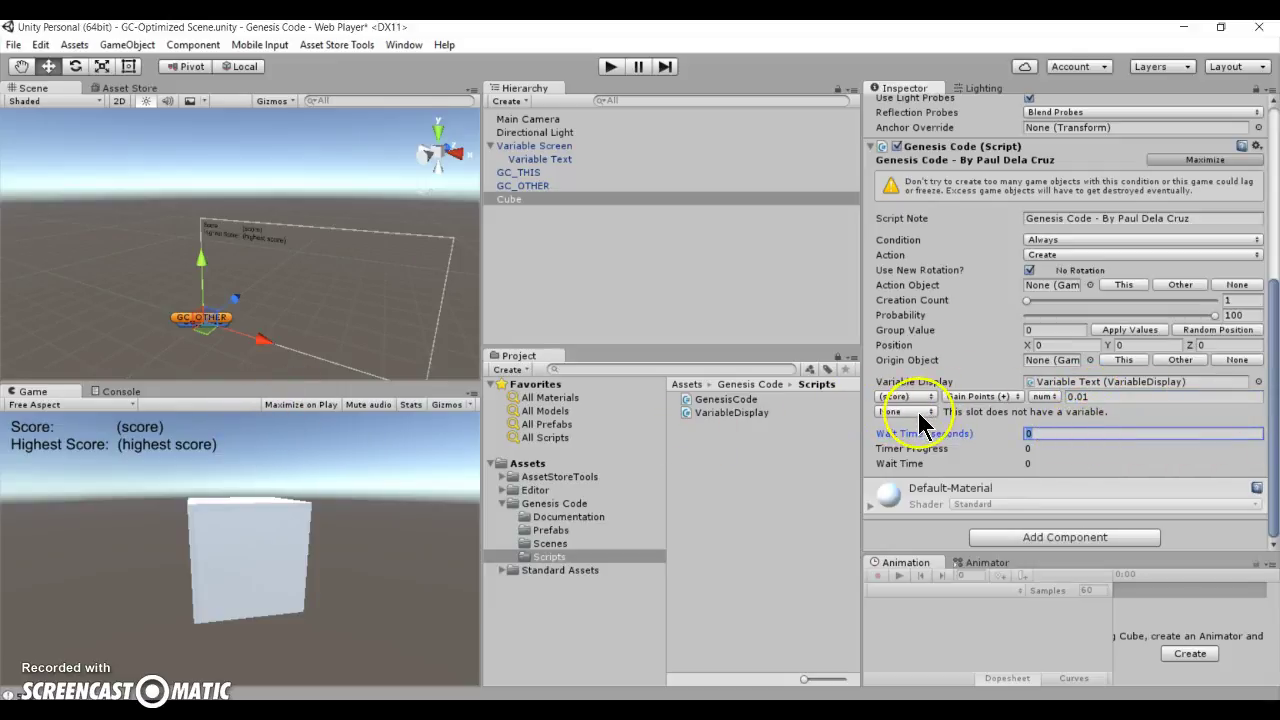
left_click(919, 414)
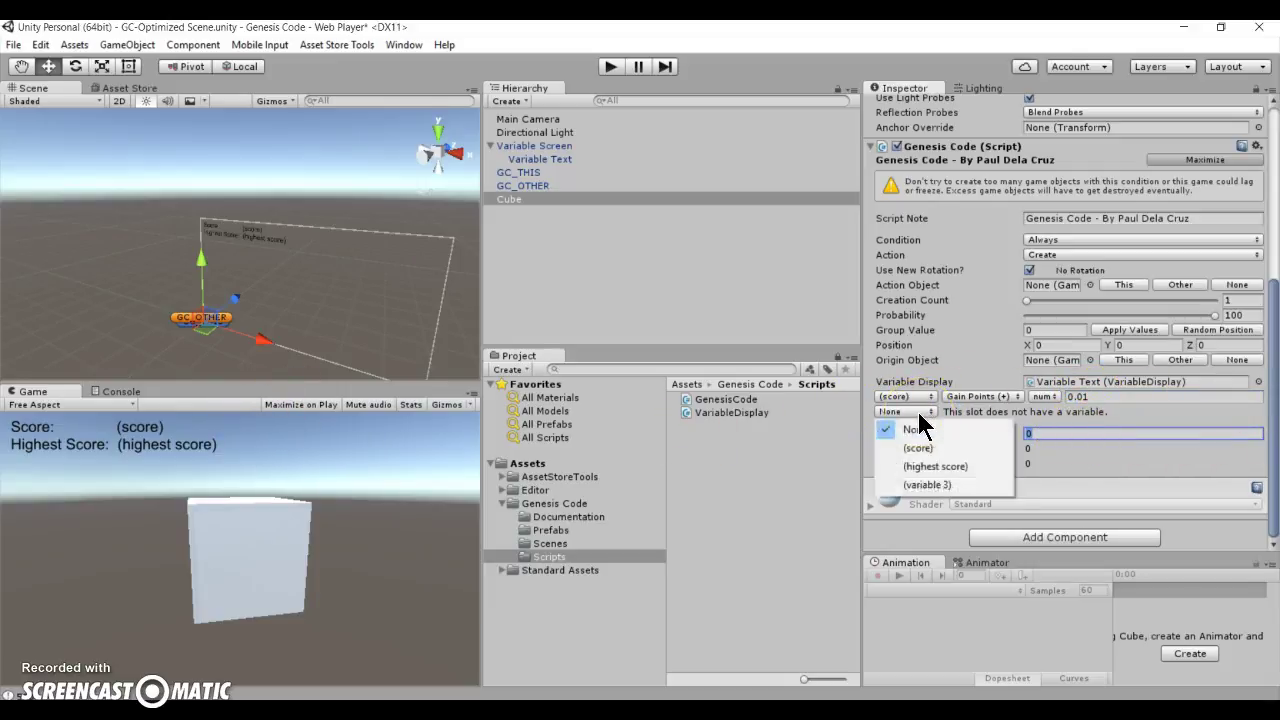
left_click(925, 466)
left_click(979, 412)
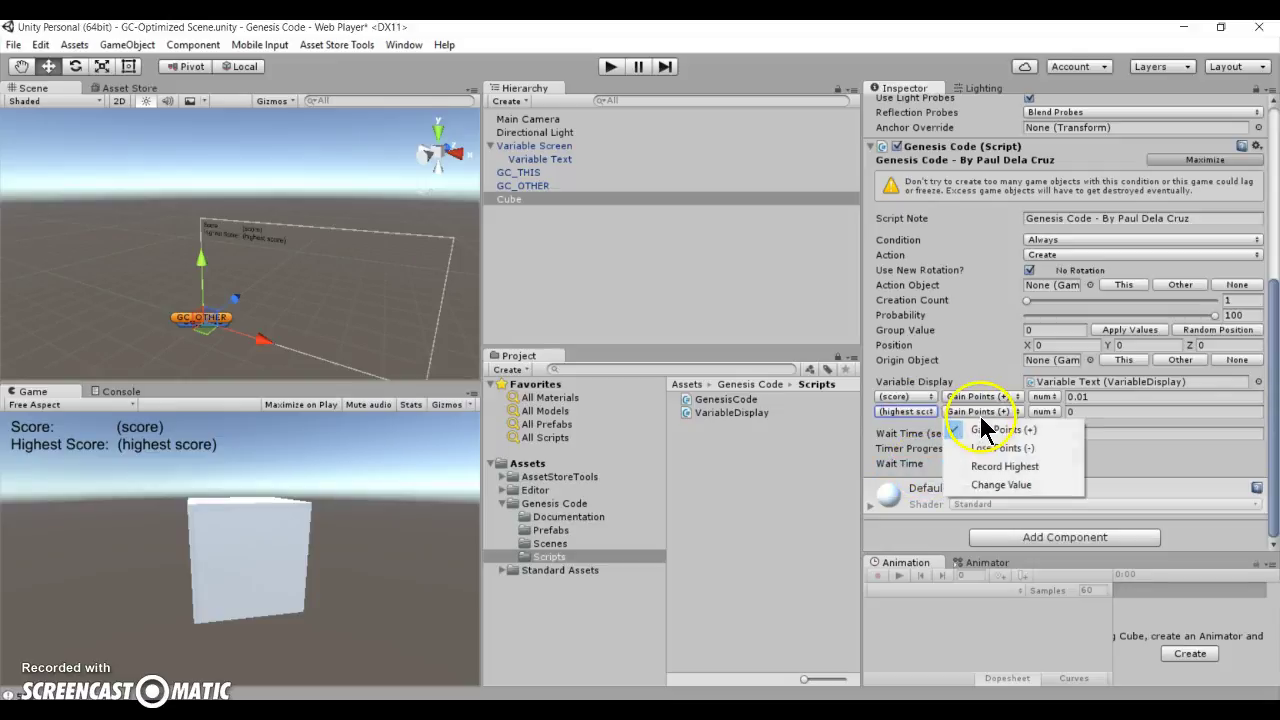
left_click(991, 468)
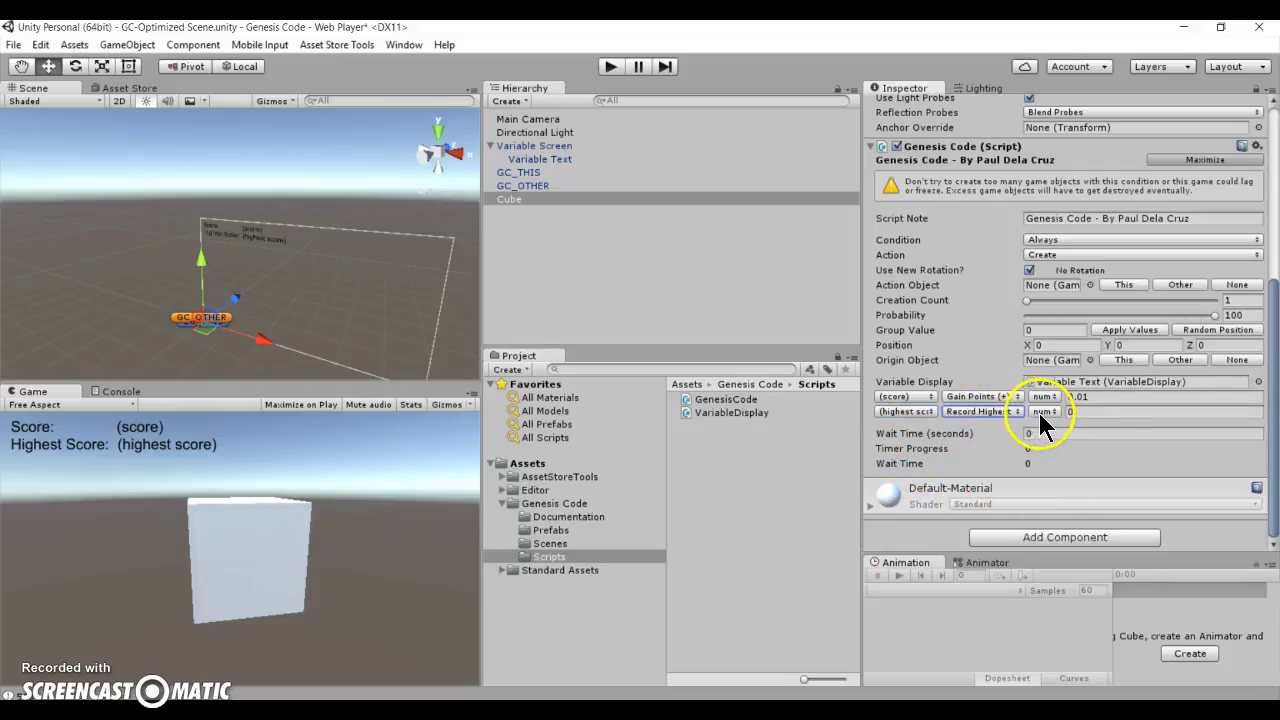
left_click(1090, 411)
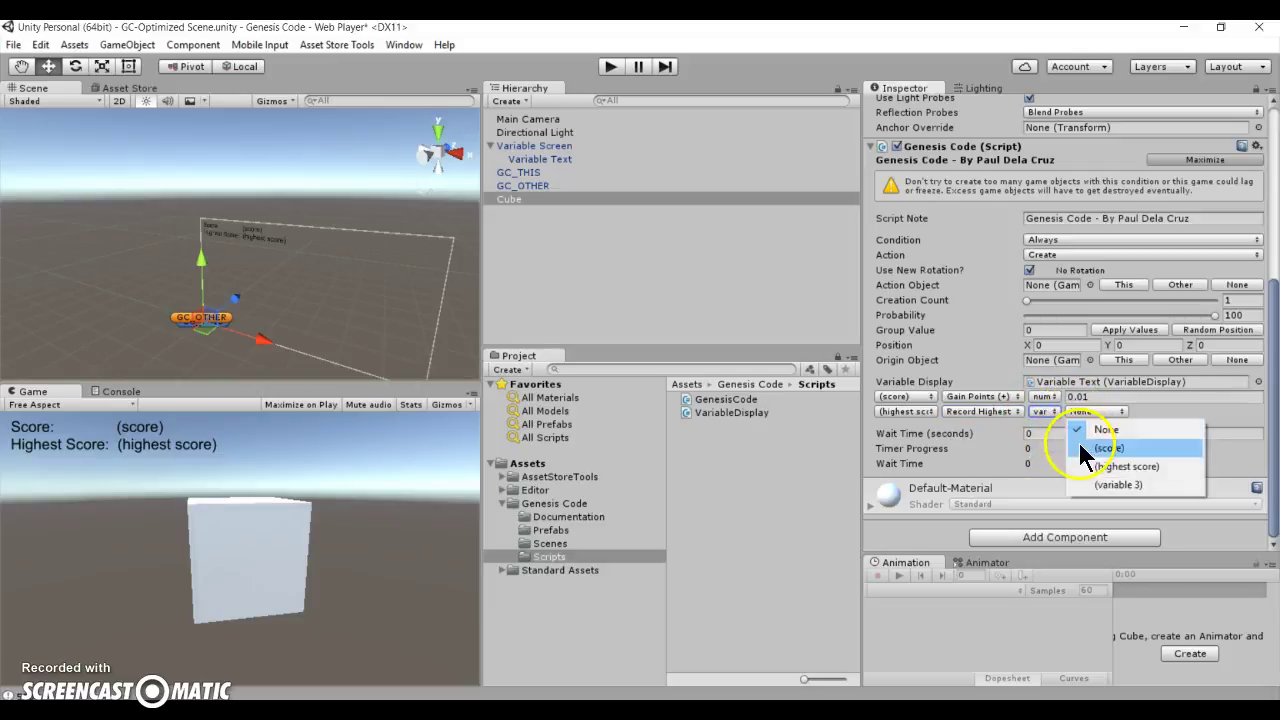
left_click(1077, 439)
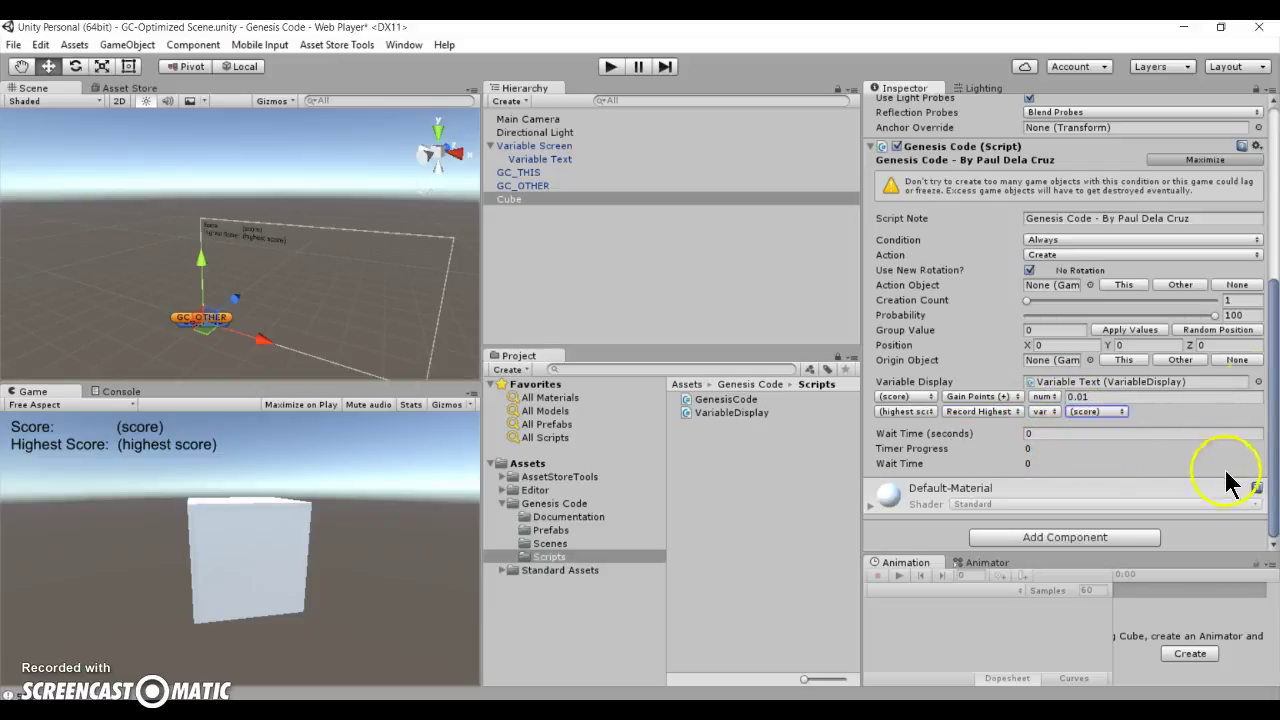
Copy the Cube's Genesis Code component and paste it as a new component on the same object
left_click(1256, 146)
left_click(1225, 243)
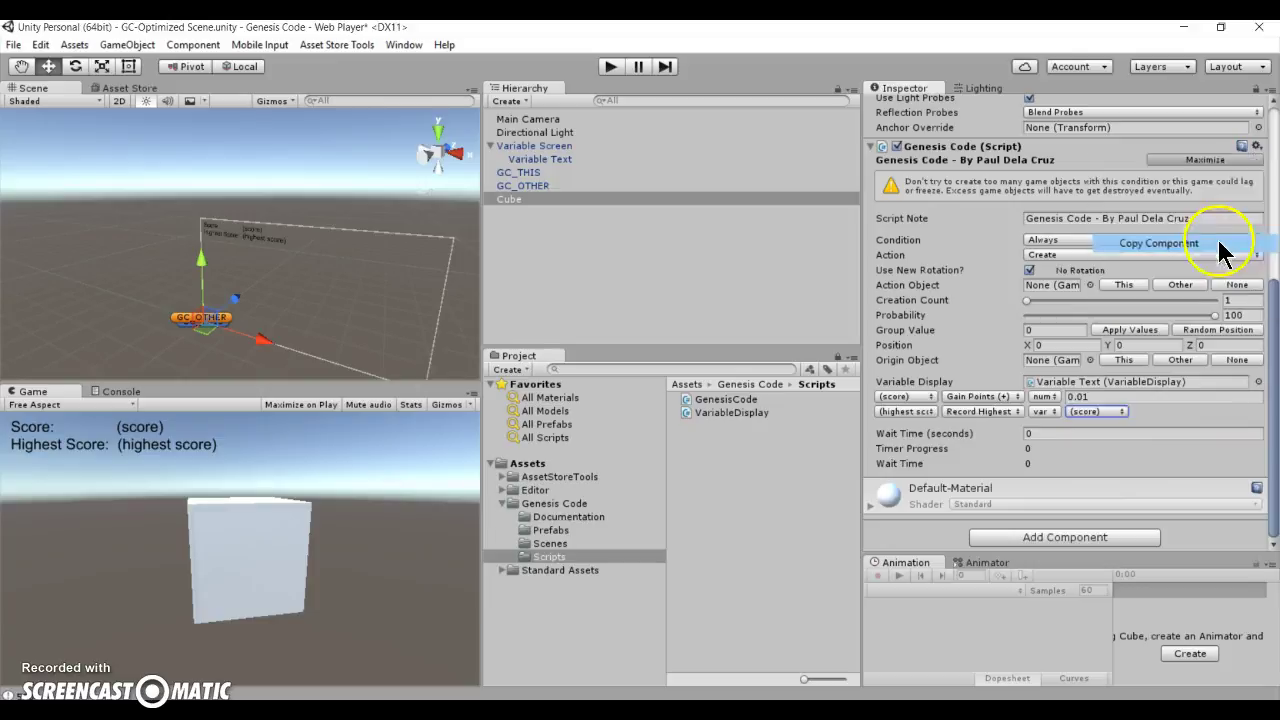
left_click(1256, 146)
left_click(1222, 262)
Set the copied Genesis Code component's condition to Mouse, Left MB, Press
scroll(1150, 390, "down", 3)
left_click(1061, 242)
left_click(1075, 329)
left_click(1168, 240)
left_click(1180, 259)
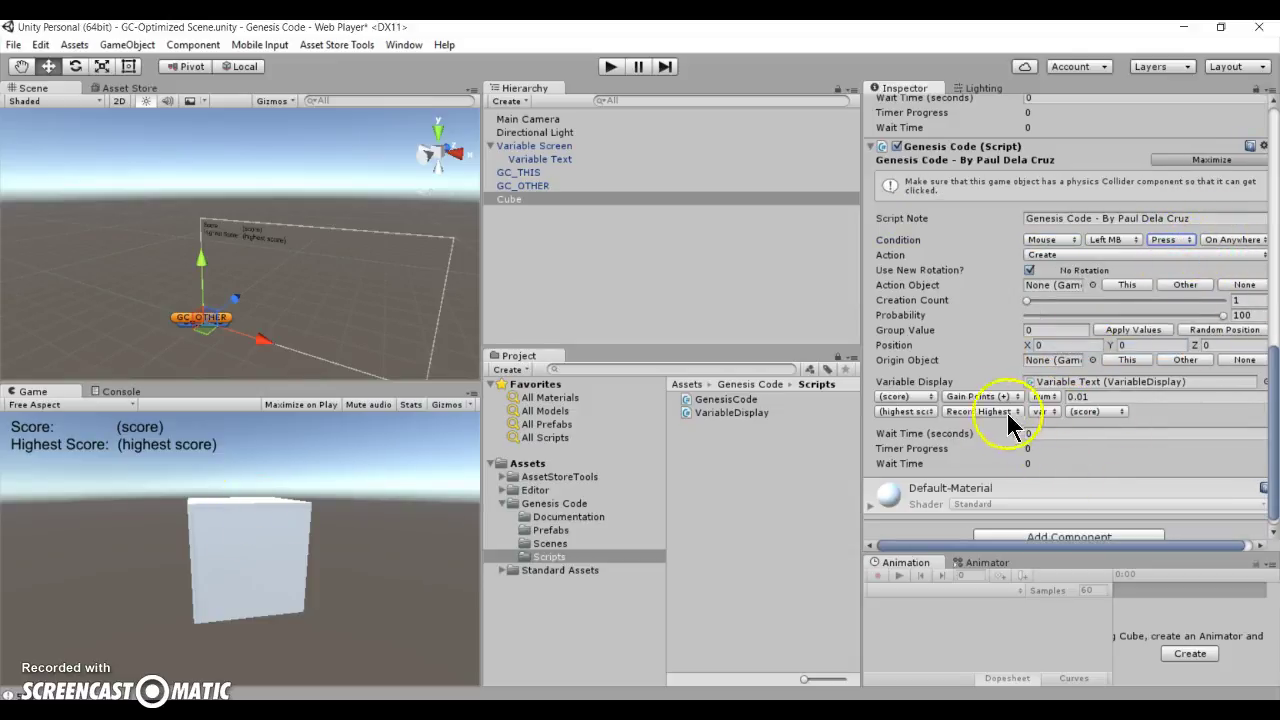
Set the copied component's second variable slot to None and make its (score) slot use Change Value with 0
left_click(912, 411)
left_click(928, 424)
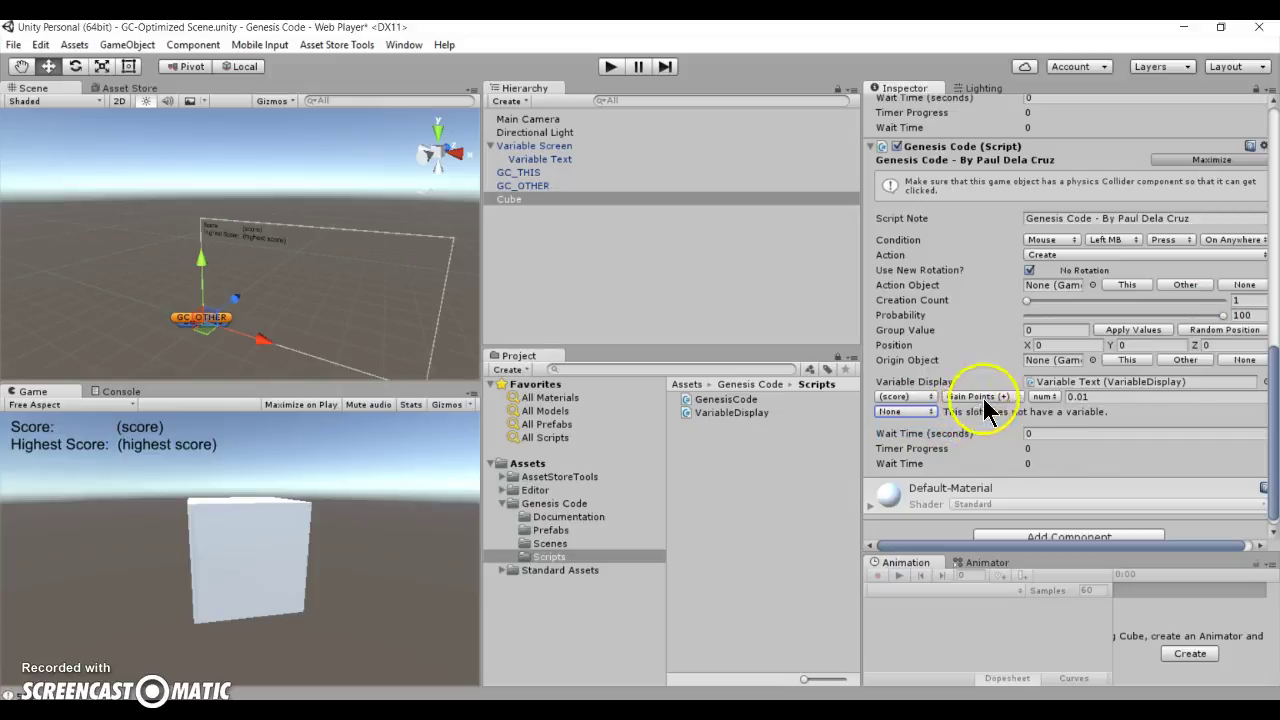
left_click(1000, 398)
left_click(1005, 464)
left_click(1097, 397)
type("0")
left_click(1070, 433)
Limit the copied component's mouse press condition to On This
scroll(1030, 310, "up", 3)
left_click(1228, 418)
left_click(1216, 447)
scroll(1195, 418, "down", 3)
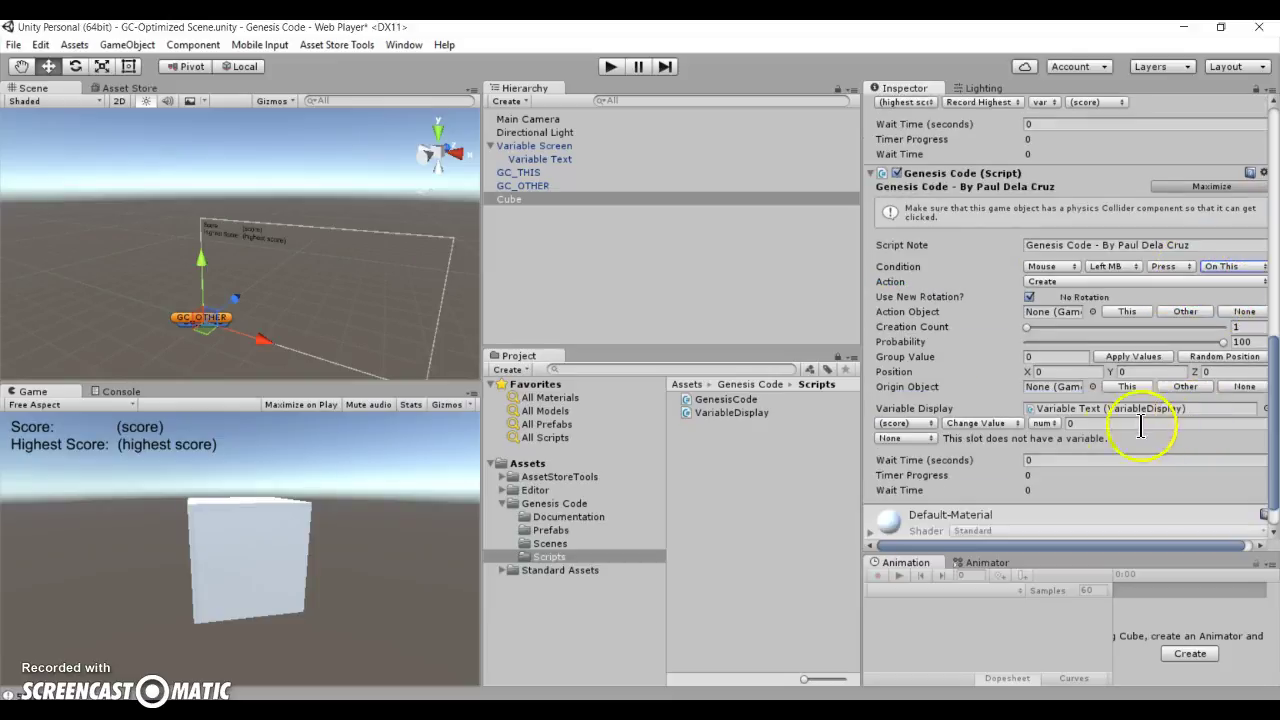
Review the score reset value, the Variable Text setup and the variable slots of the Cube's Always script
left_click(1105, 425)
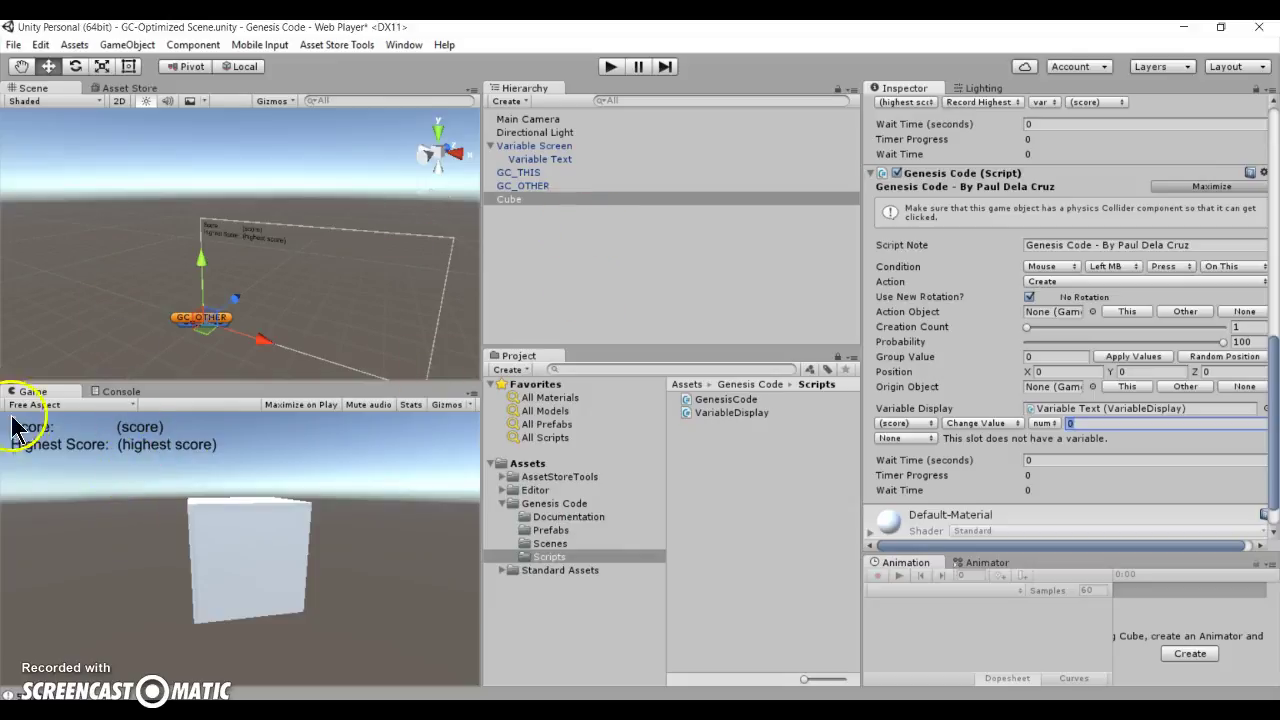
left_click(585, 159)
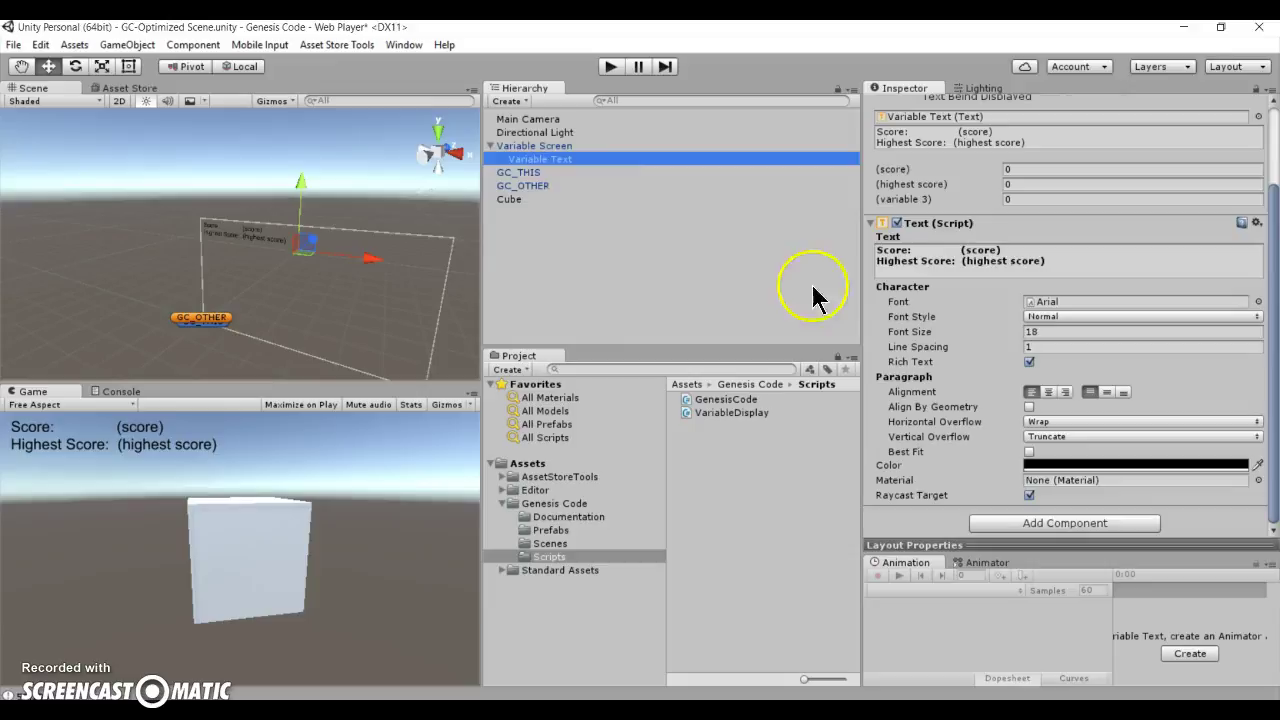
left_click(551, 199)
scroll(1122, 390, "down", 5)
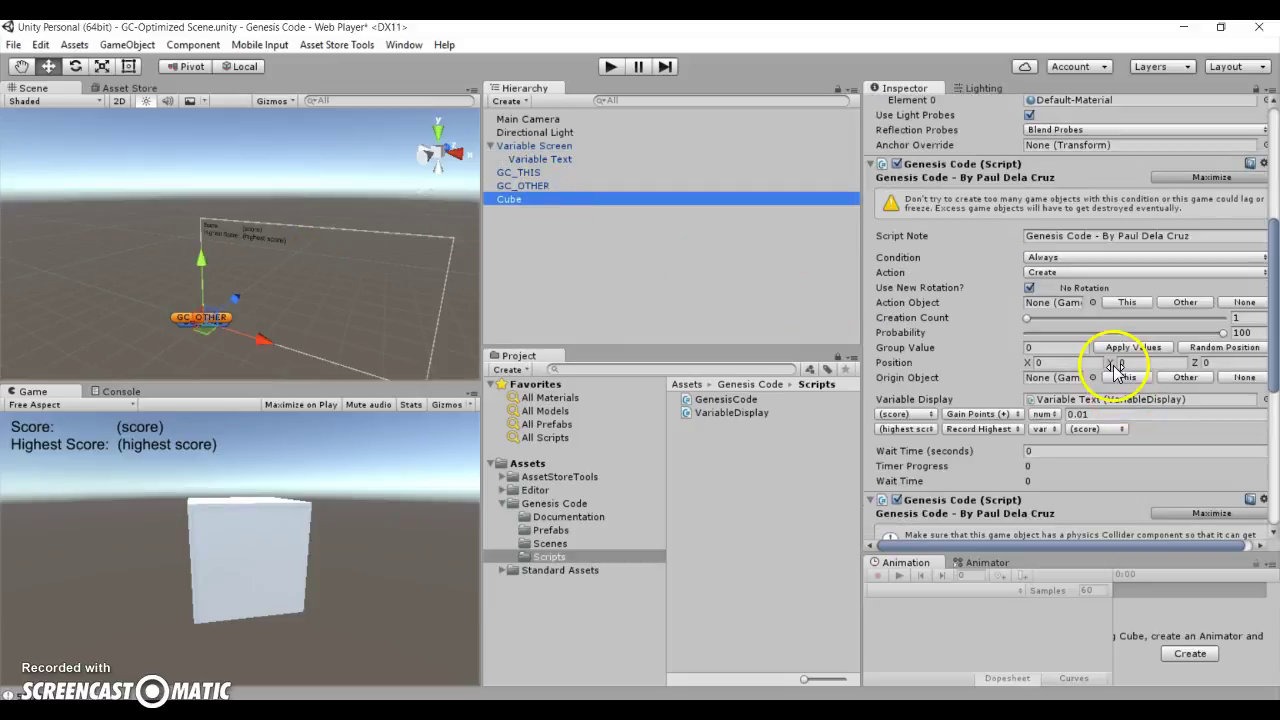
left_click(1097, 410)
left_click(978, 428)
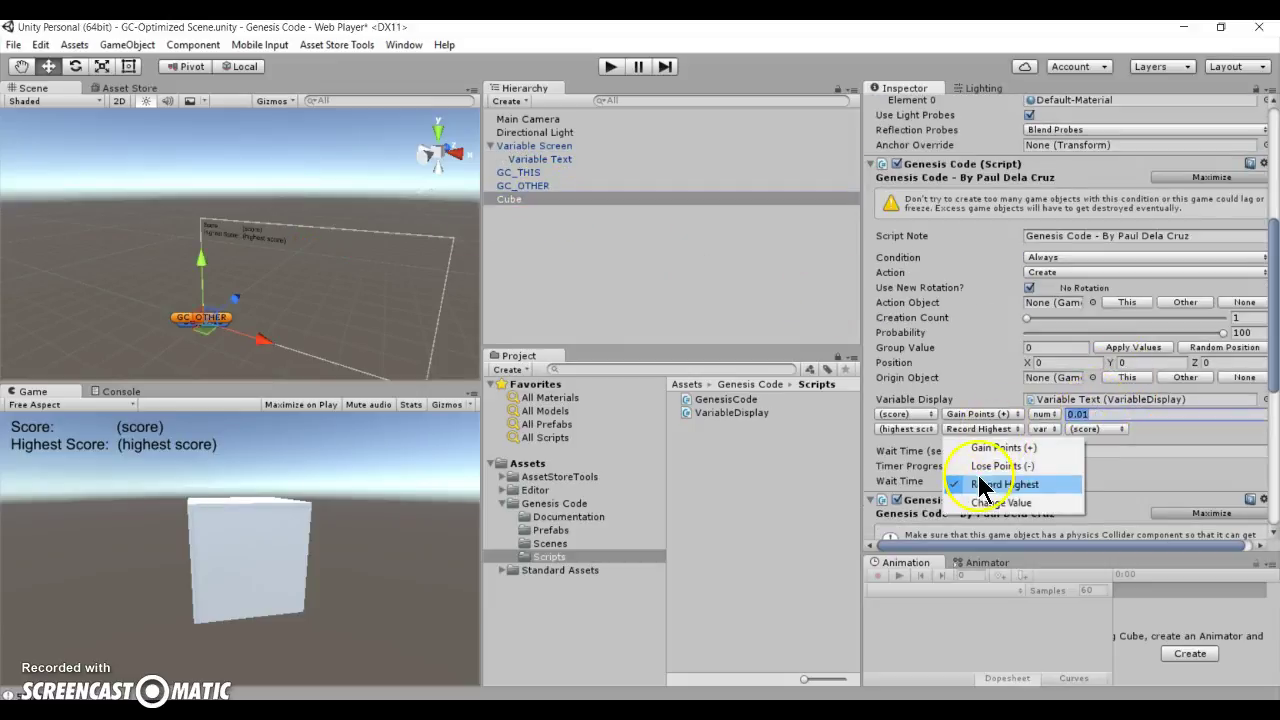
left_click(1142, 452)
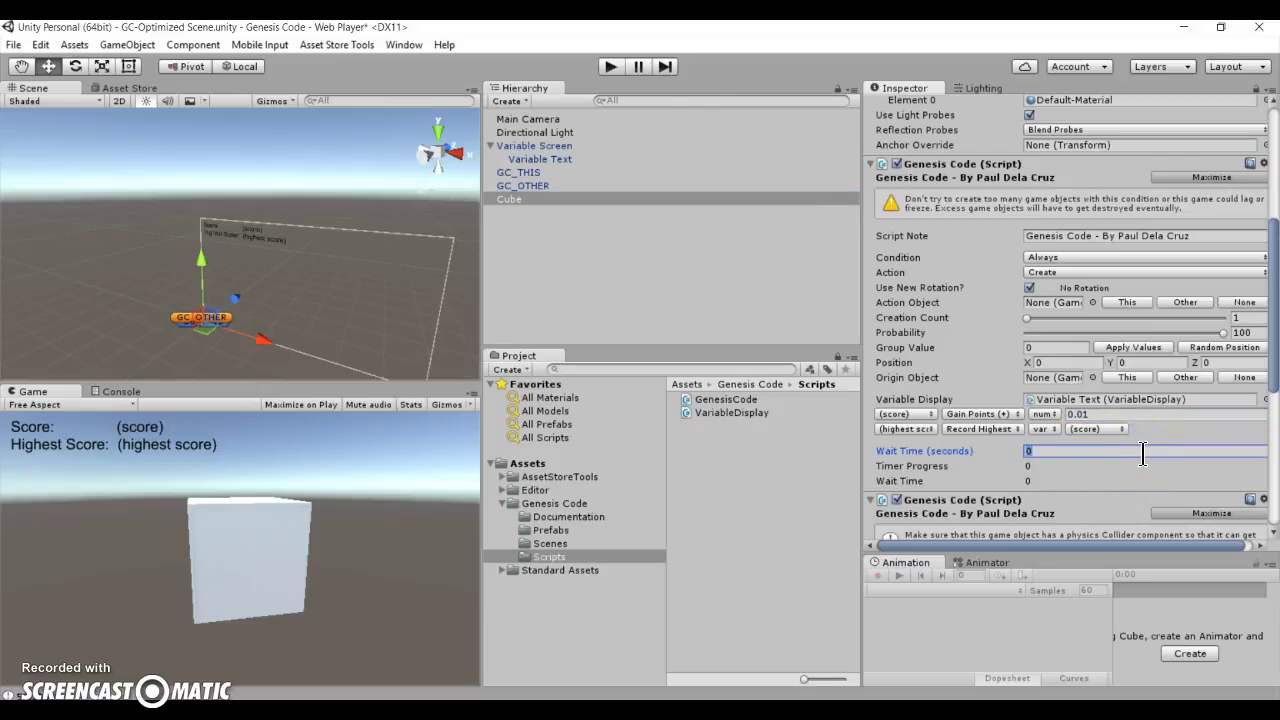
Play the scene and test resetting the score with repeated mouse presses on the Cube, comparing Score with Highest Score
left_click(613, 64)
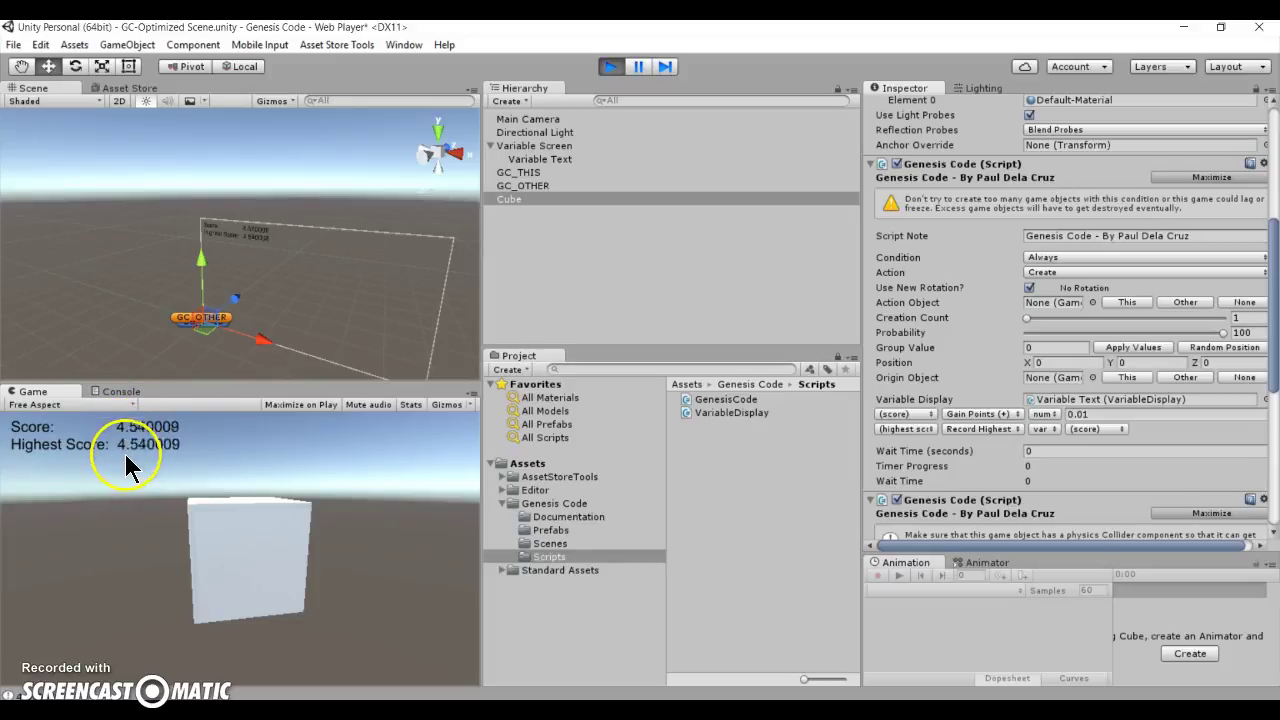
left_click(209, 526)
left_click(35, 485)
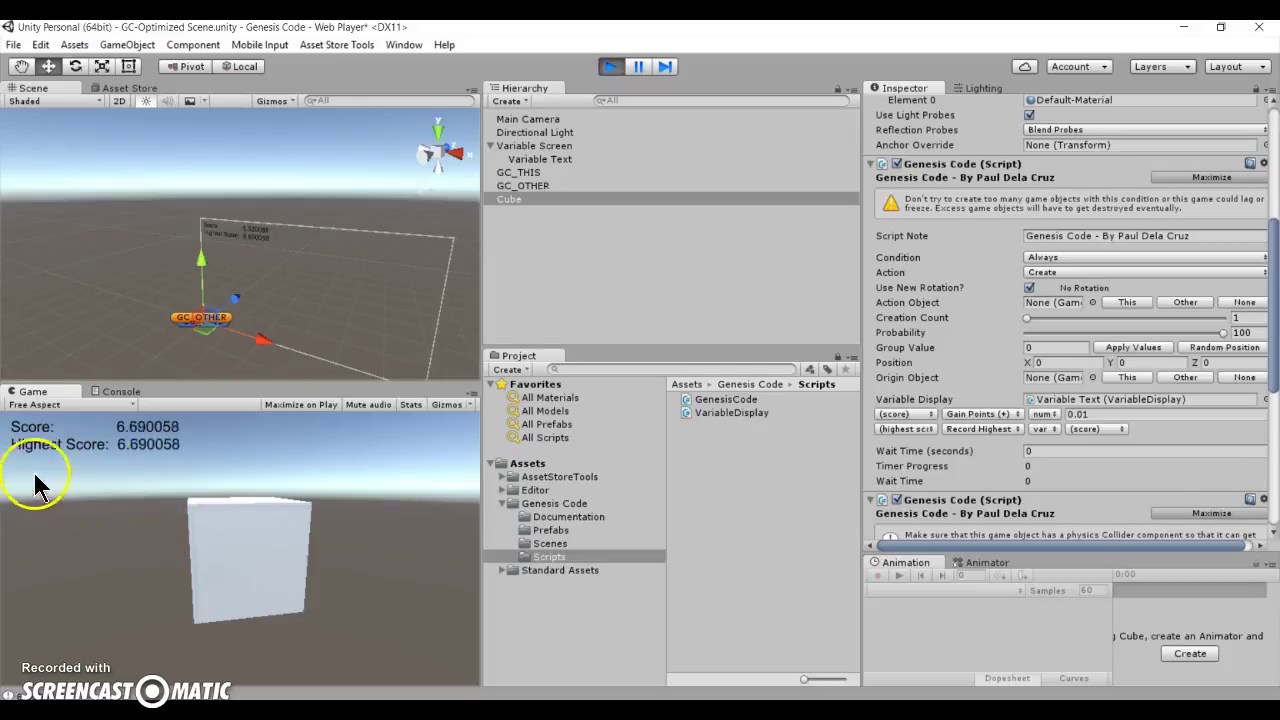
left_click(211, 552)
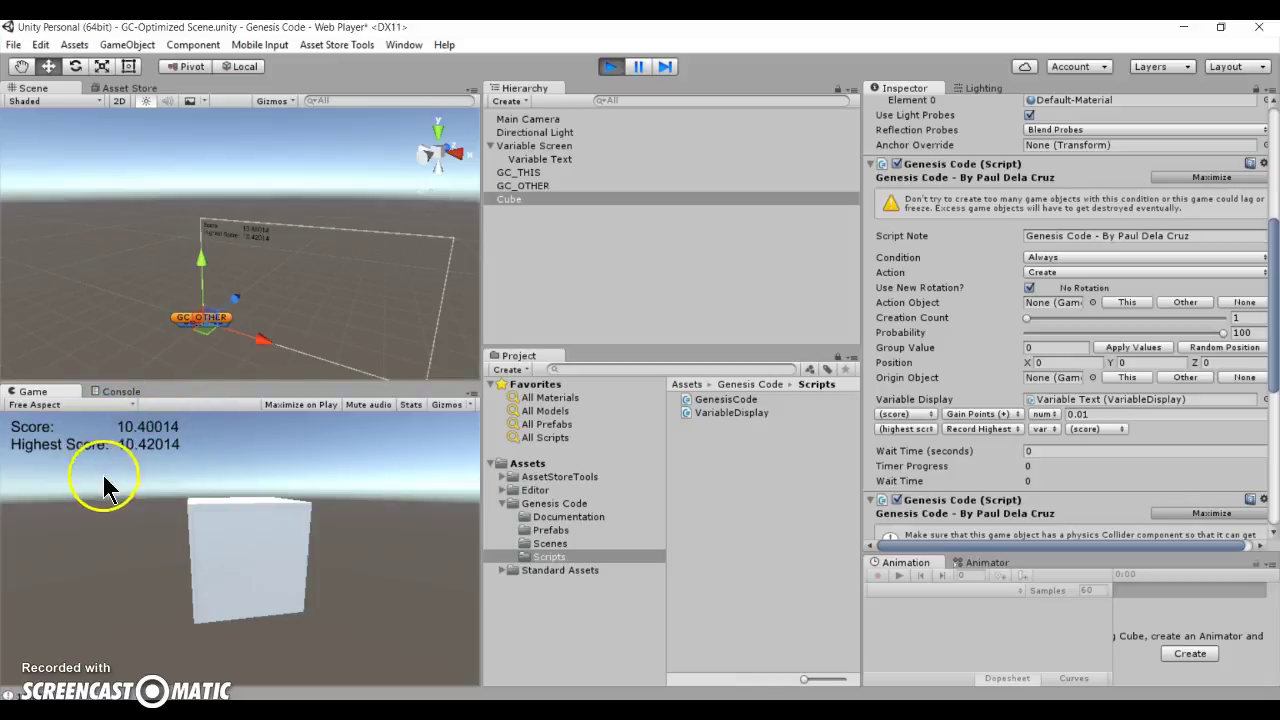
left_click(236, 517)
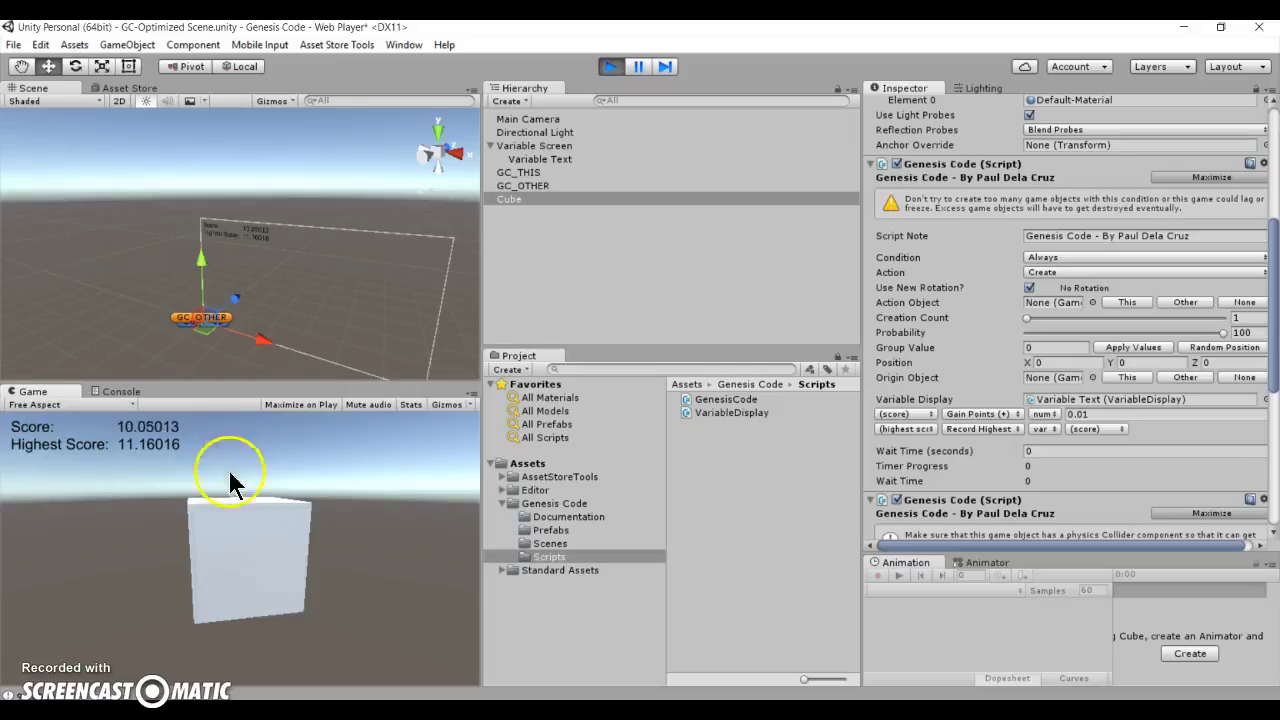
left_click(239, 548)
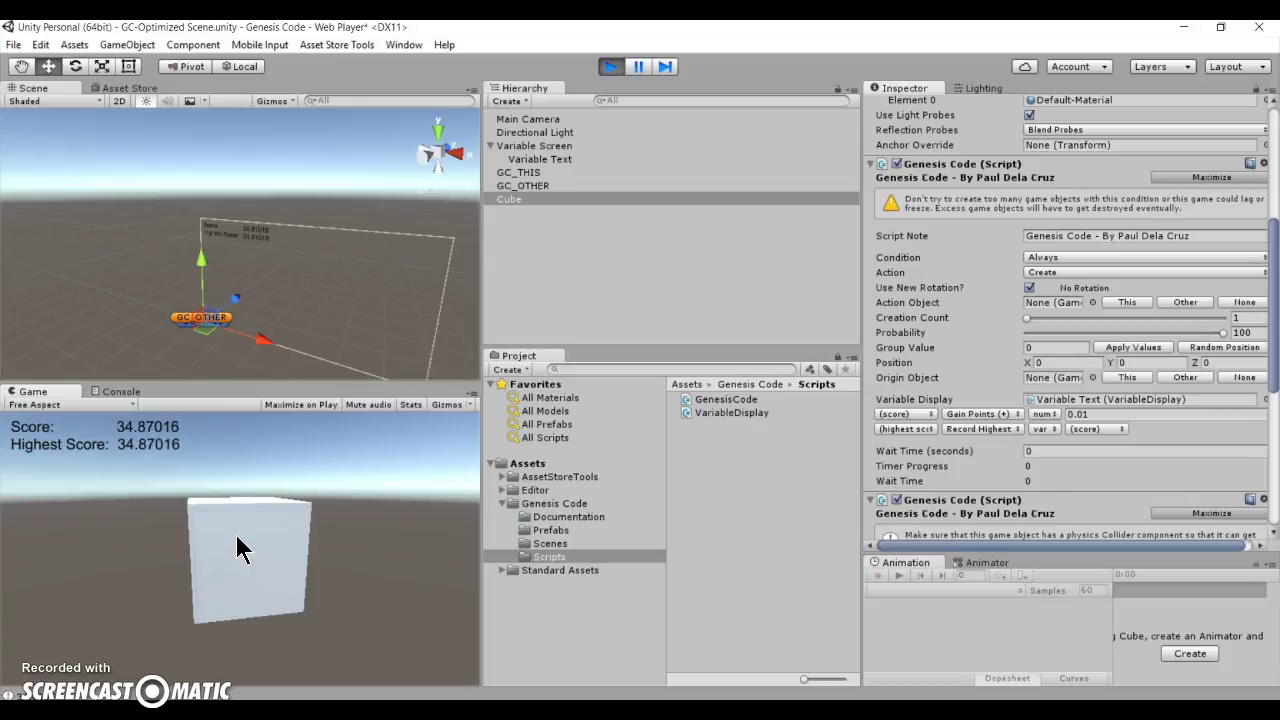
left_click(284, 565)
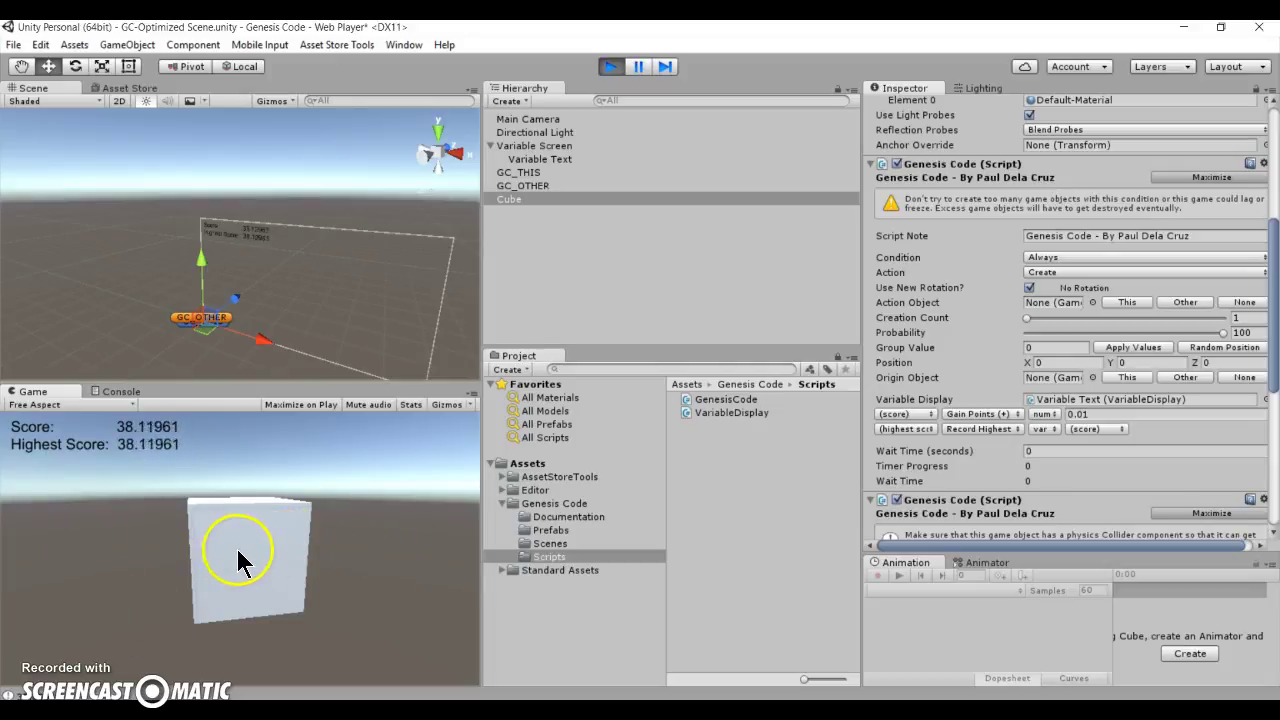
left_click(288, 542)
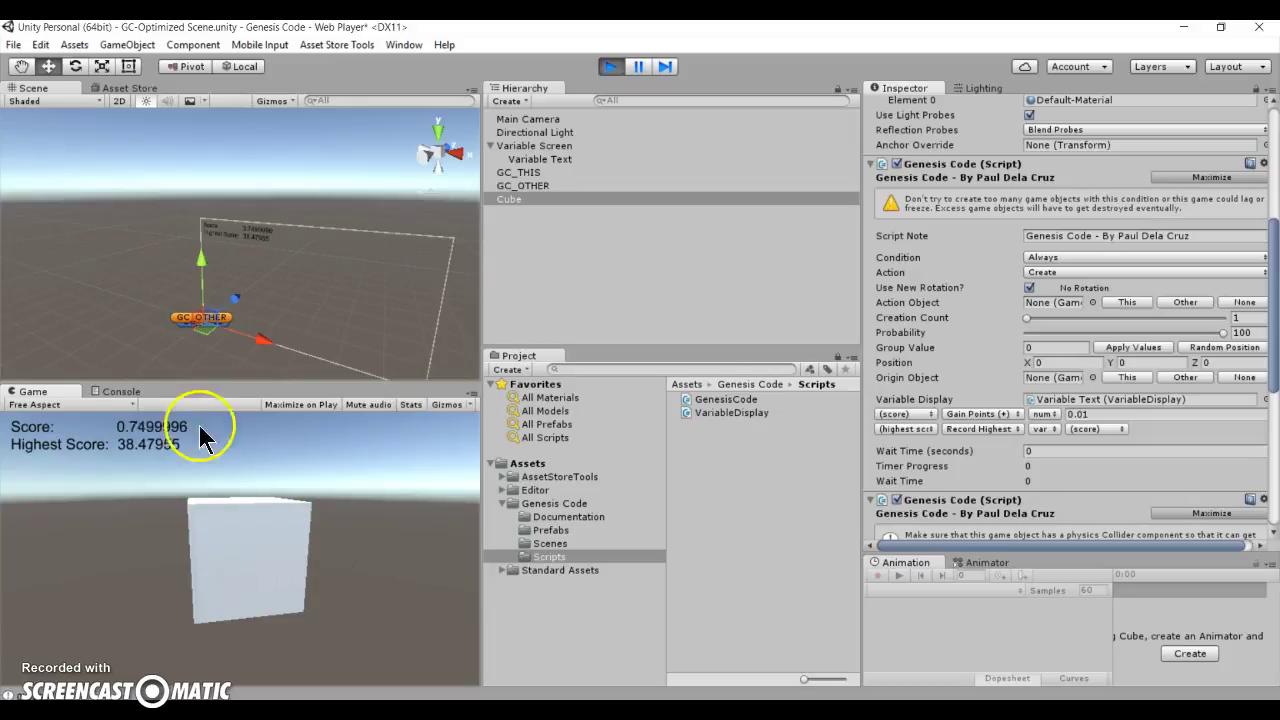
Stop the scene, make the (highest score) slot's Record Highest use the number 10 in the Always script, and test it in play mode
left_click(606, 72)
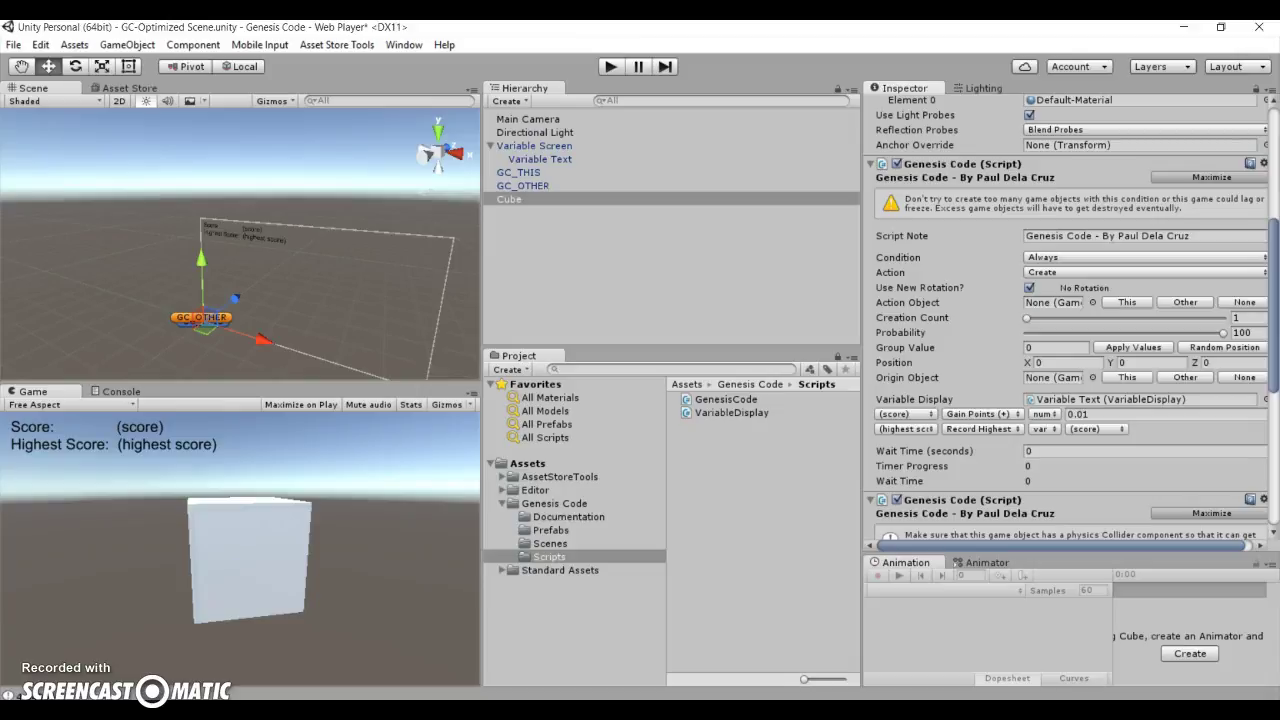
left_click(1095, 428)
left_click(1095, 457)
left_click(1042, 428)
left_click(1068, 447)
left_click(1071, 423)
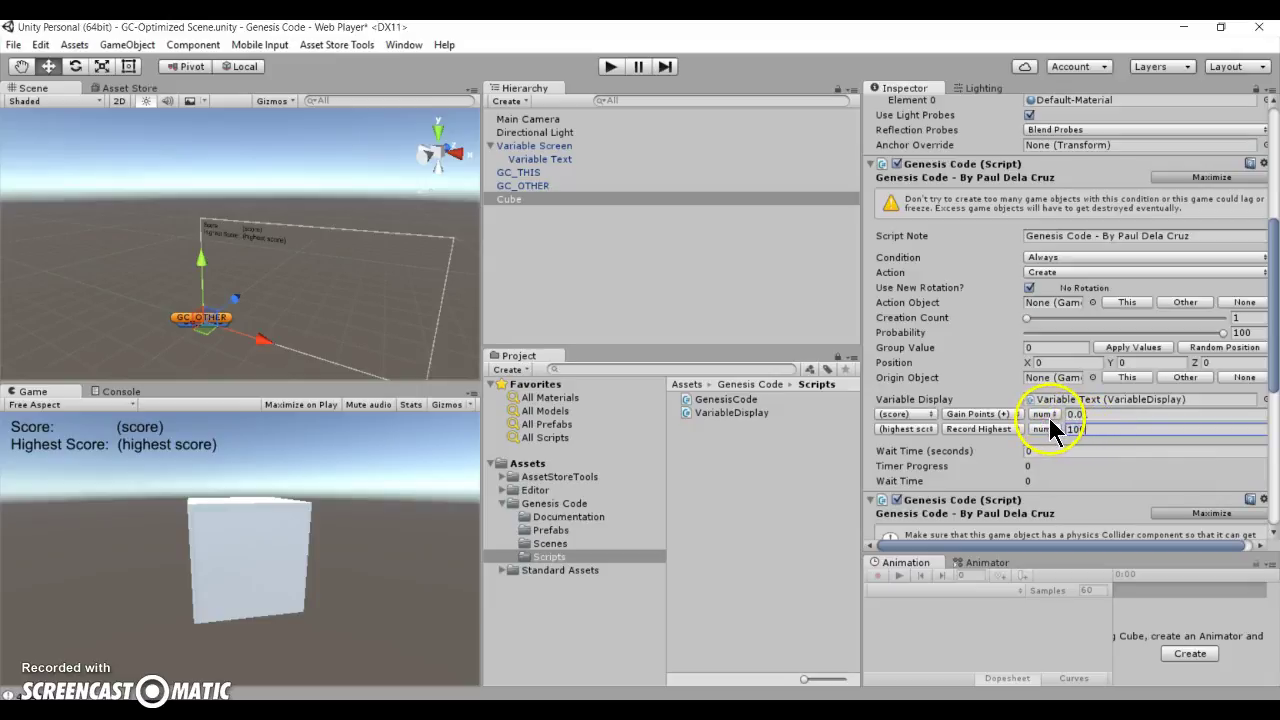
left_click(610, 66)
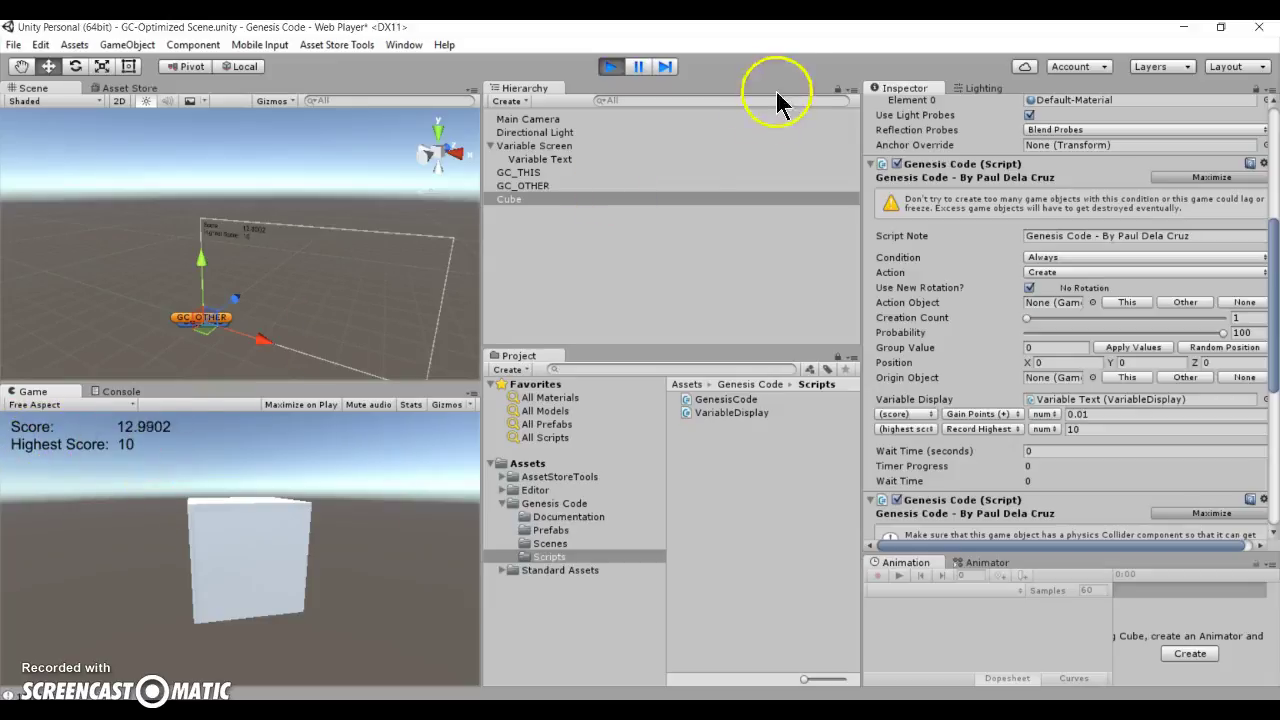
Switch the (highest score) slot's Record Highest source in the Always script back to the (score) variable
left_click(1109, 428)
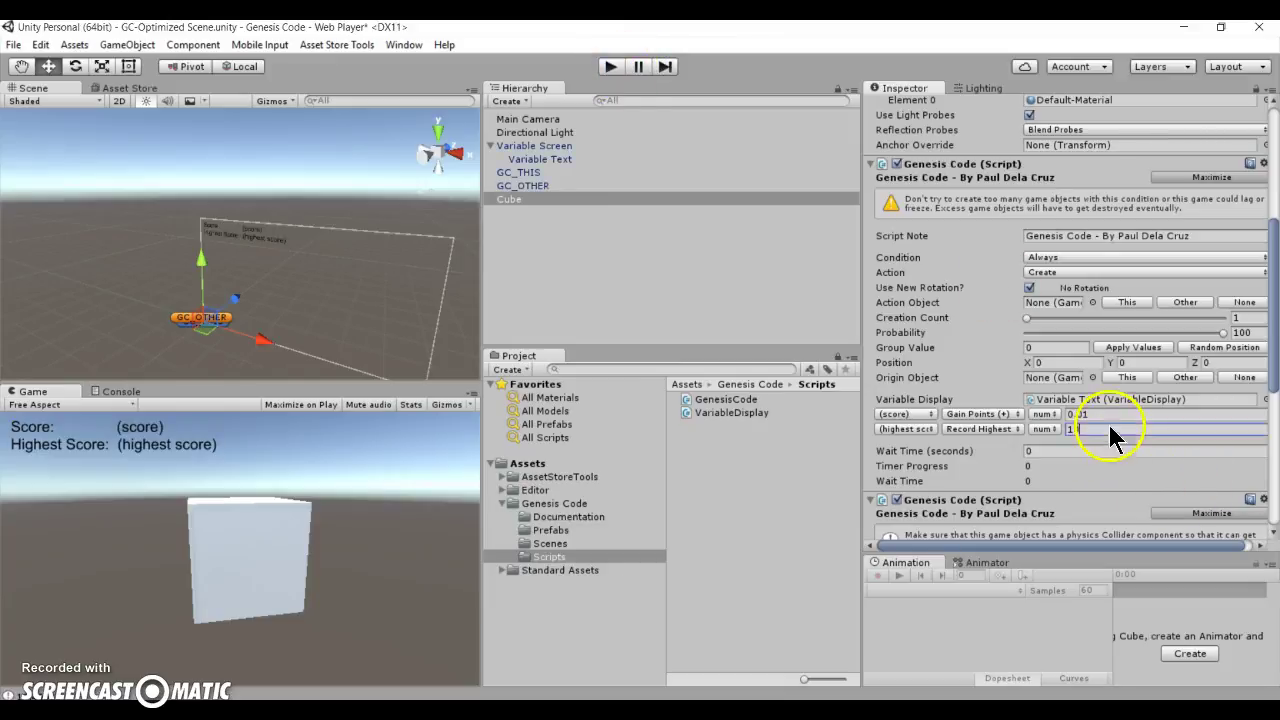
left_click(1051, 429)
left_click(1082, 425)
left_click(1046, 428)
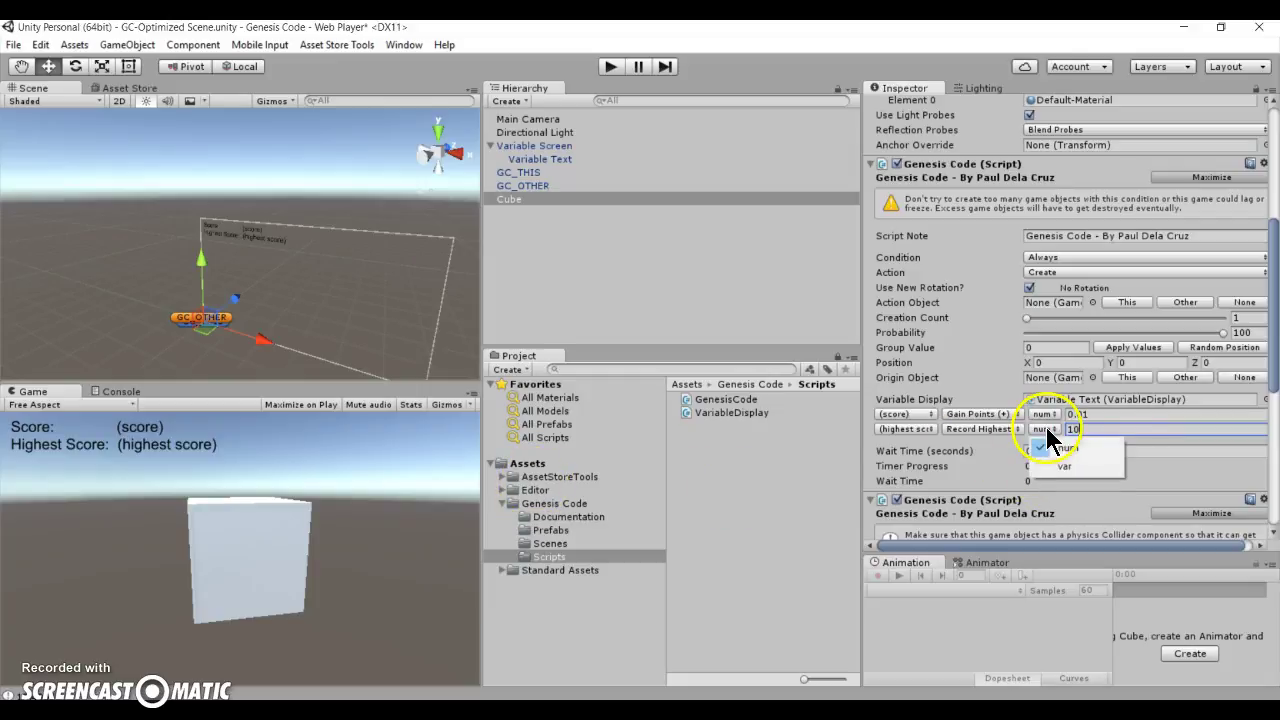
left_click(1076, 460)
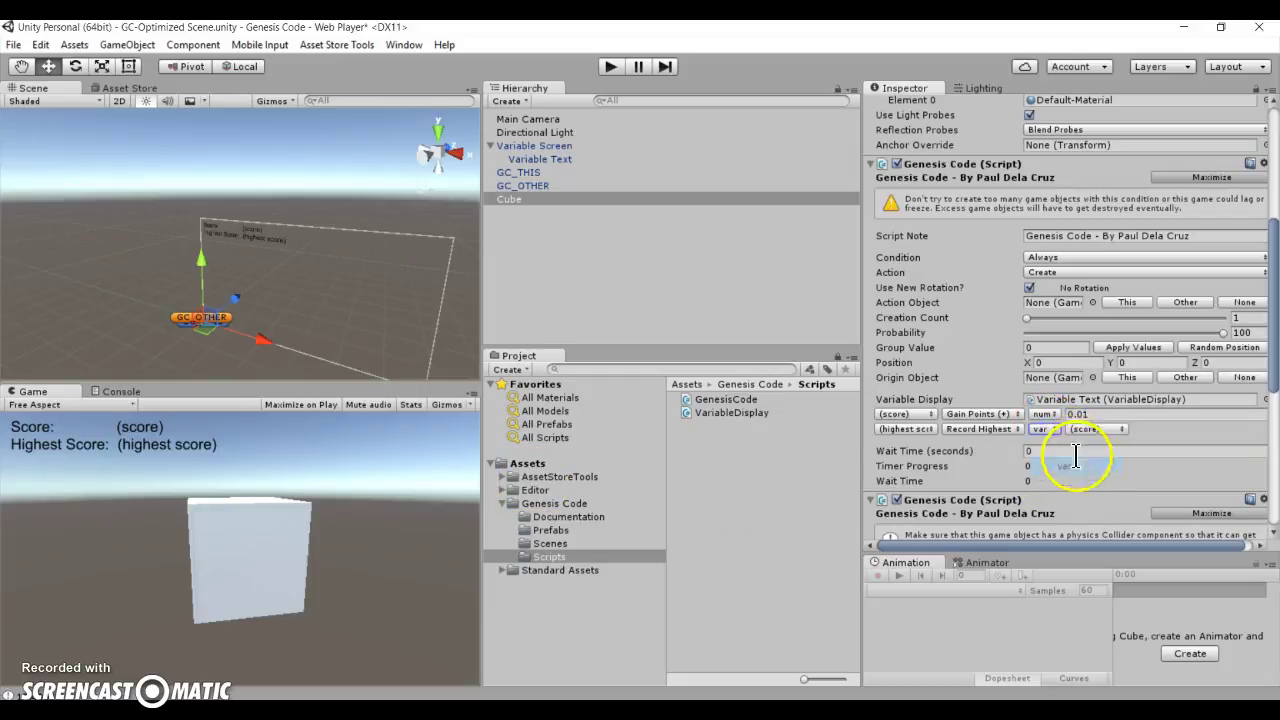
Review the variable slots, wait time and action settings of the Cube's Always script
left_click(1137, 413)
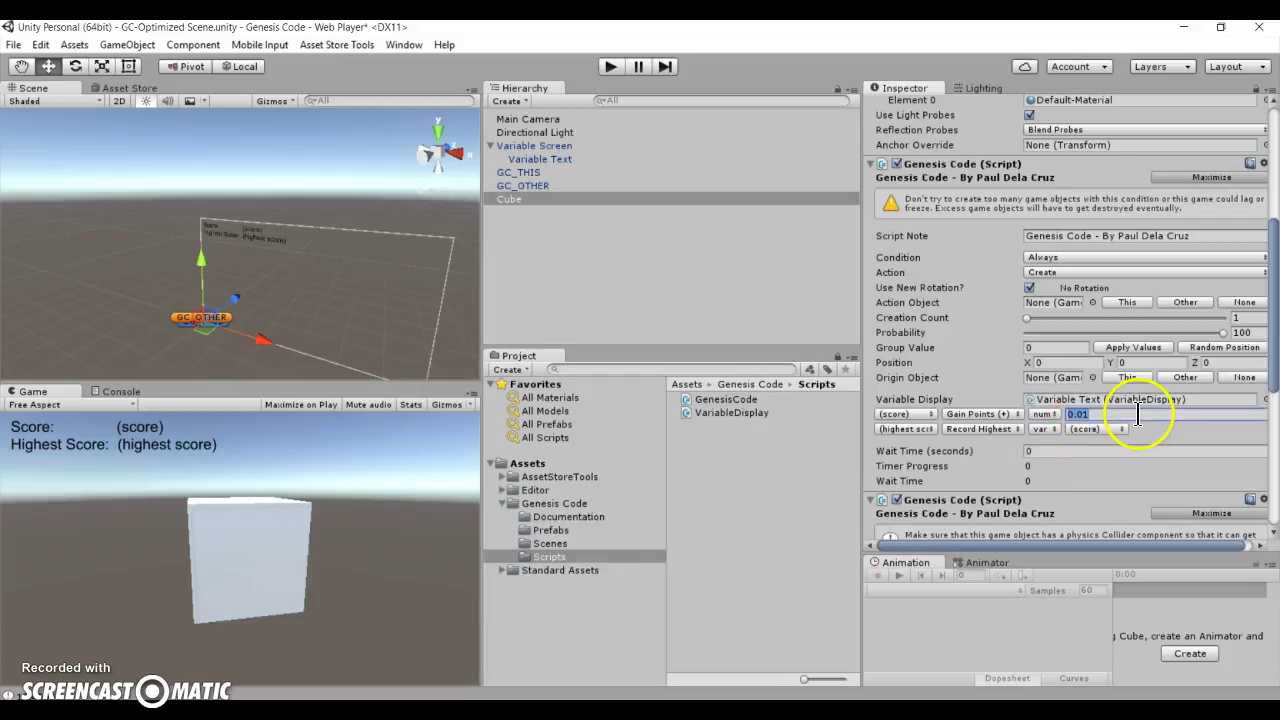
left_click(1100, 428)
left_click(1043, 443)
left_click(1043, 450)
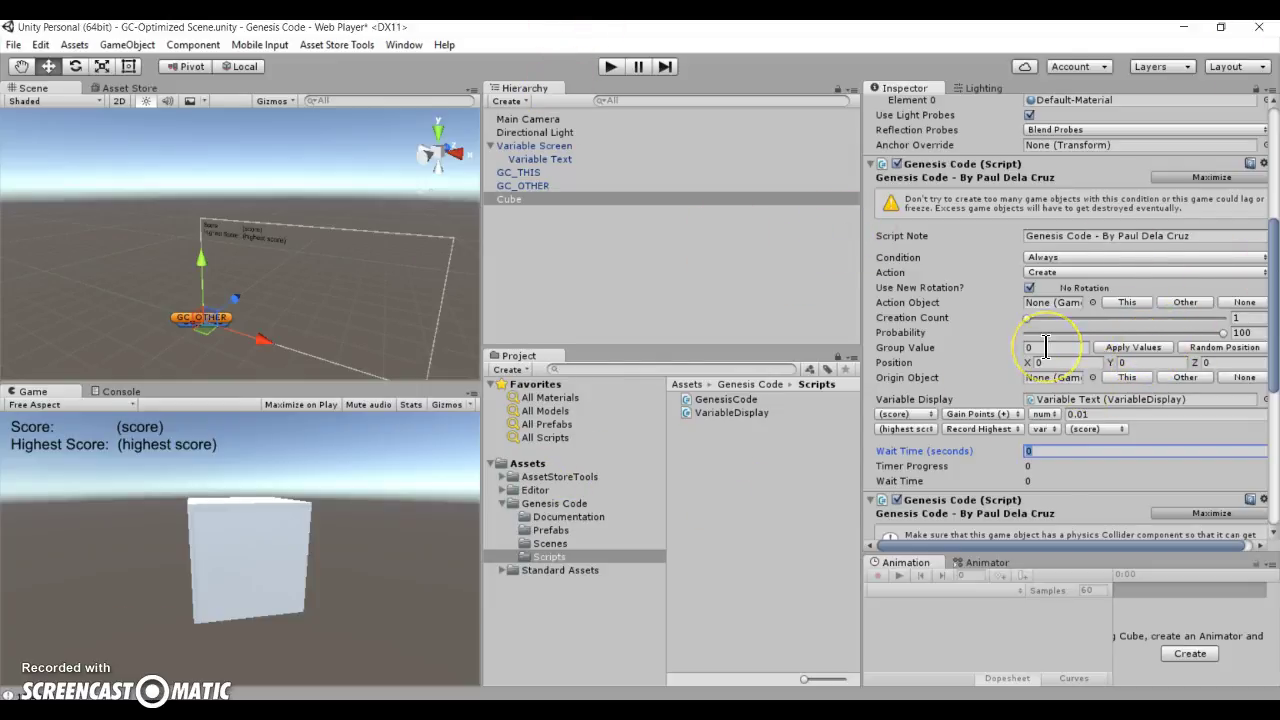
scroll(1051, 365, "up", 3)
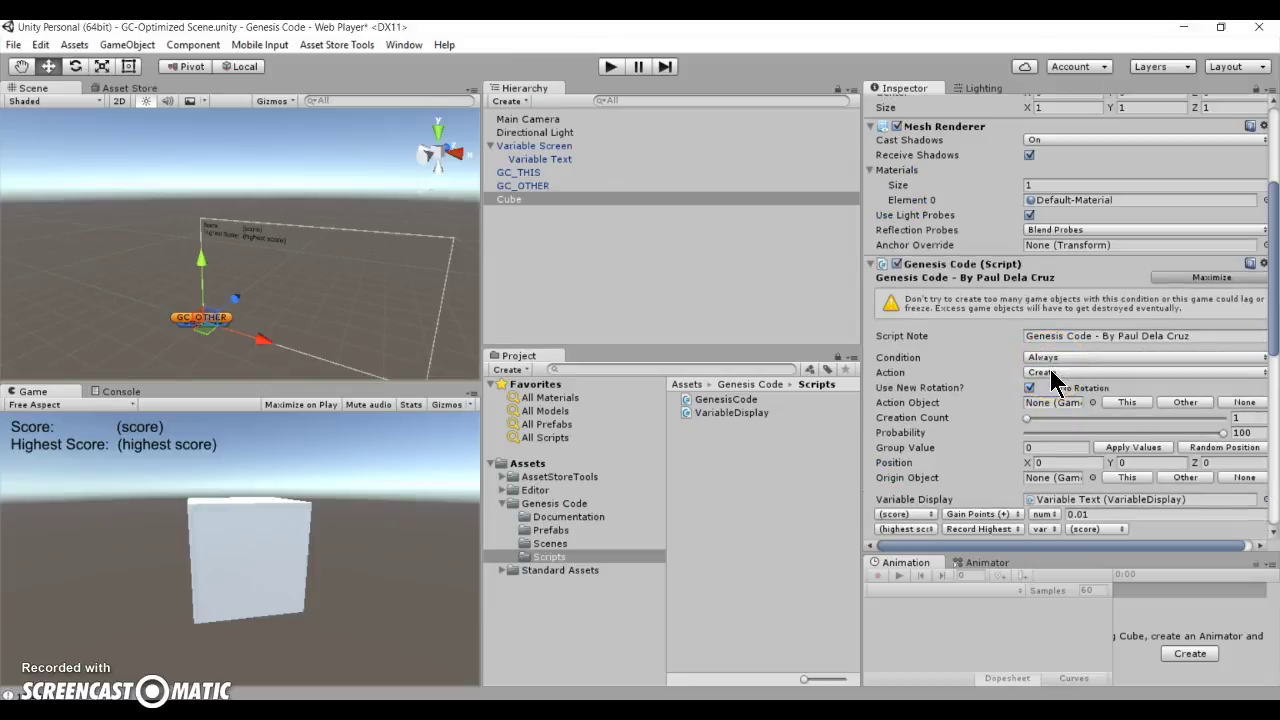
left_click(1061, 372)
left_click(991, 378)
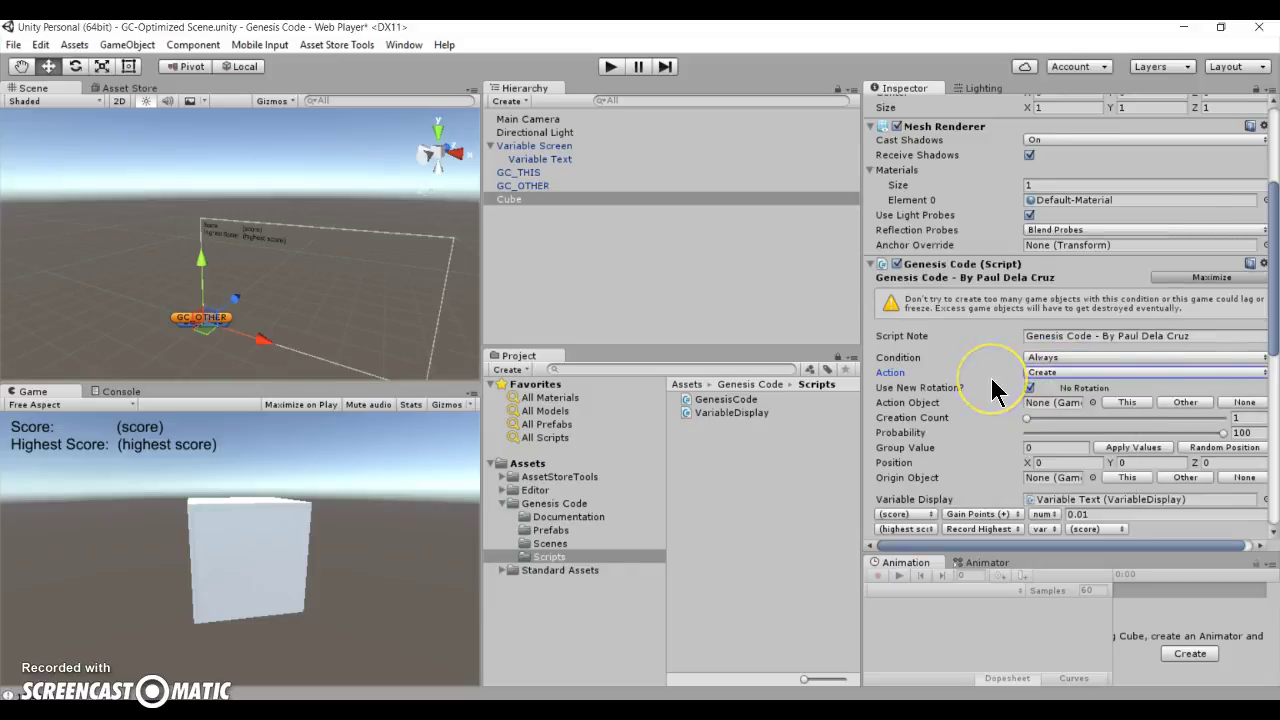
Compare the Cube's Always script with its mouse press script, examining the score reset value and wait time
scroll(991, 378, "down", 3)
scroll(1018, 375, "down", 3)
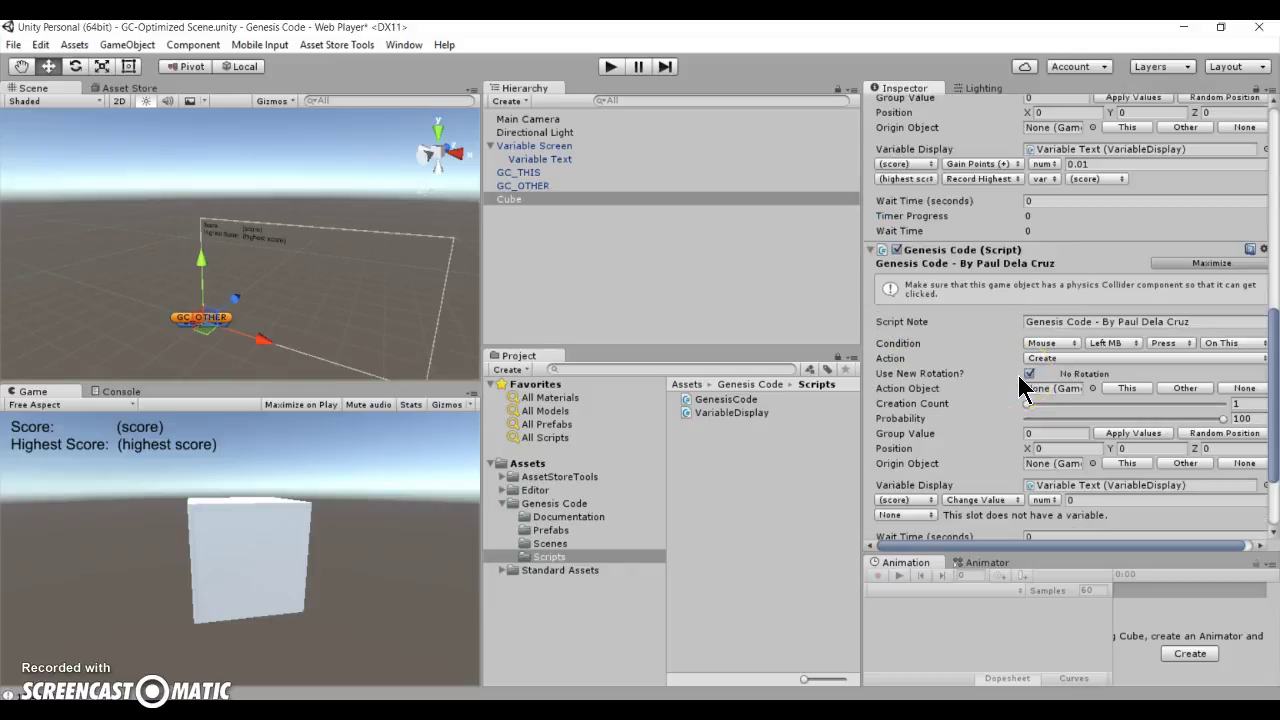
scroll(1018, 375, "down", 3)
scroll(1018, 375, "up", 10)
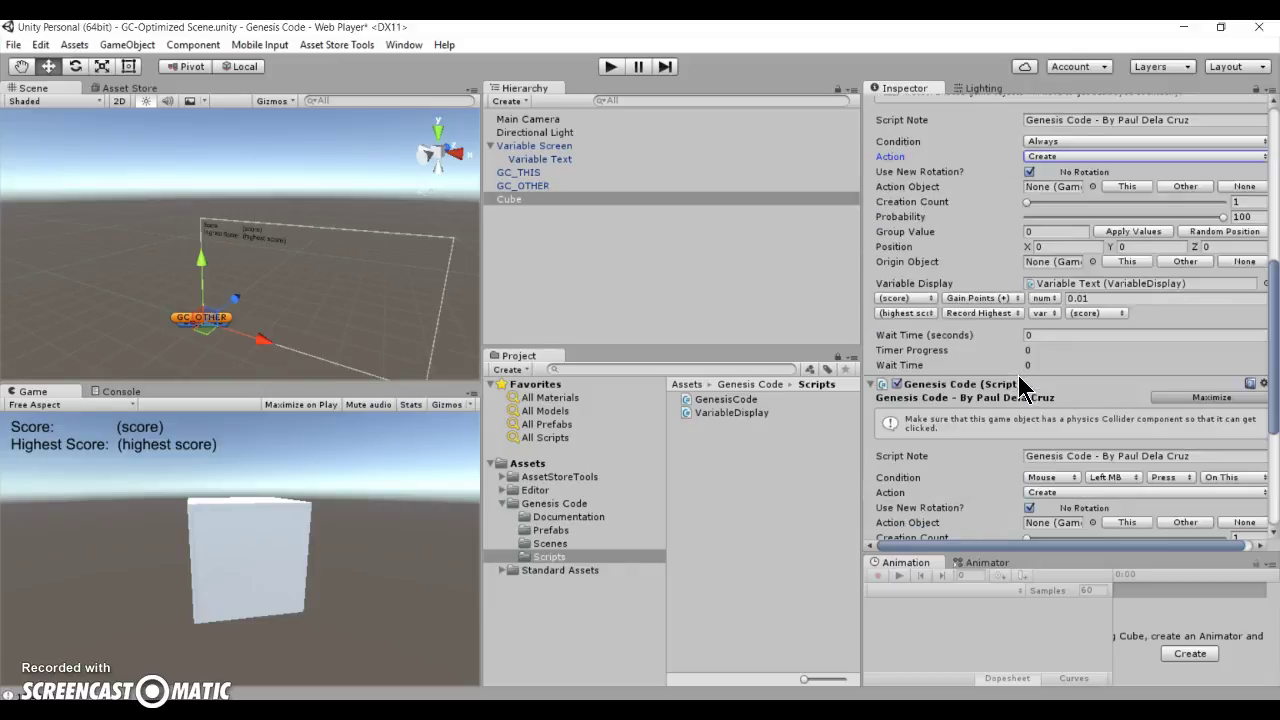
scroll(943, 400, "down", 3)
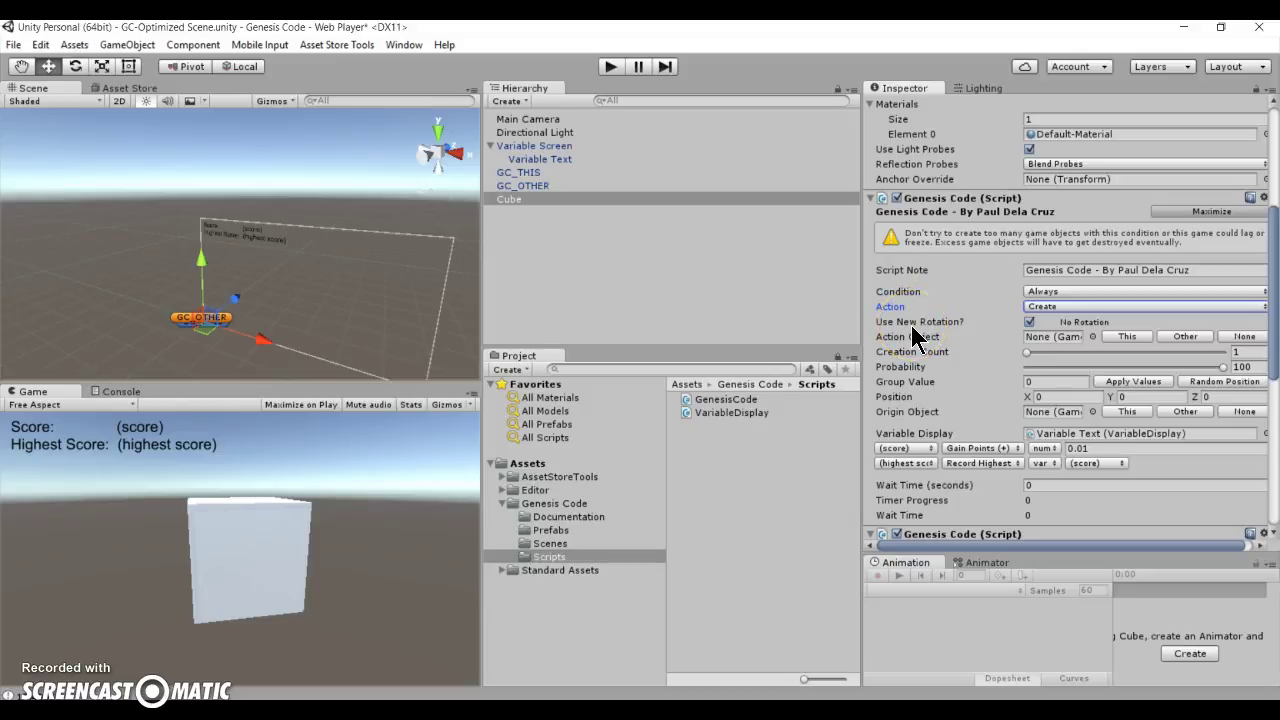
scroll(911, 325, "down", 8)
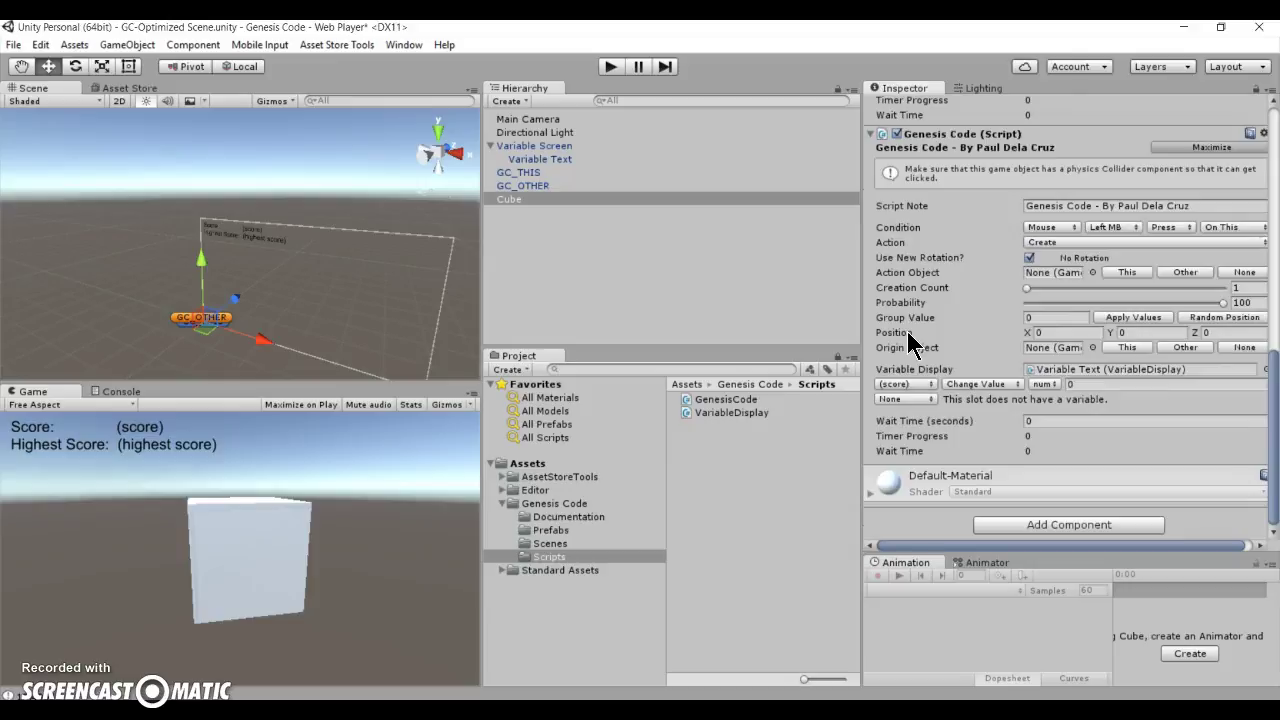
scroll(906, 335, "up", 10)
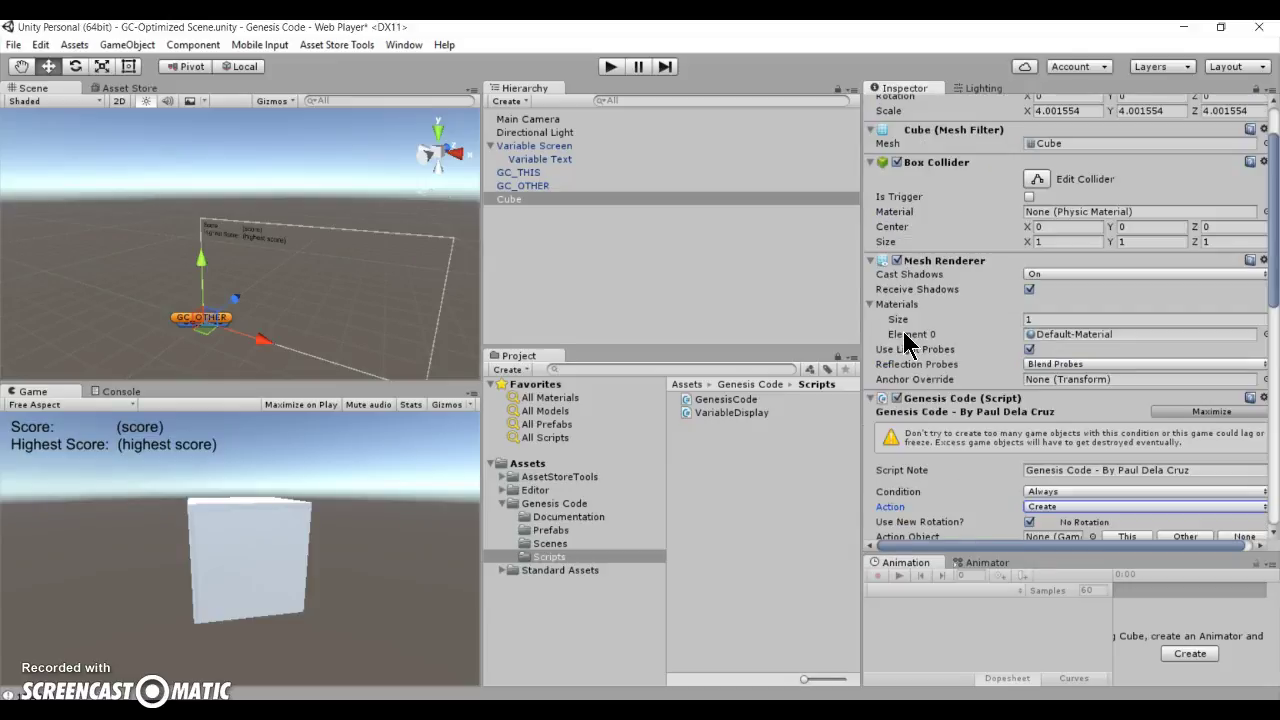
scroll(904, 336, "down", 10)
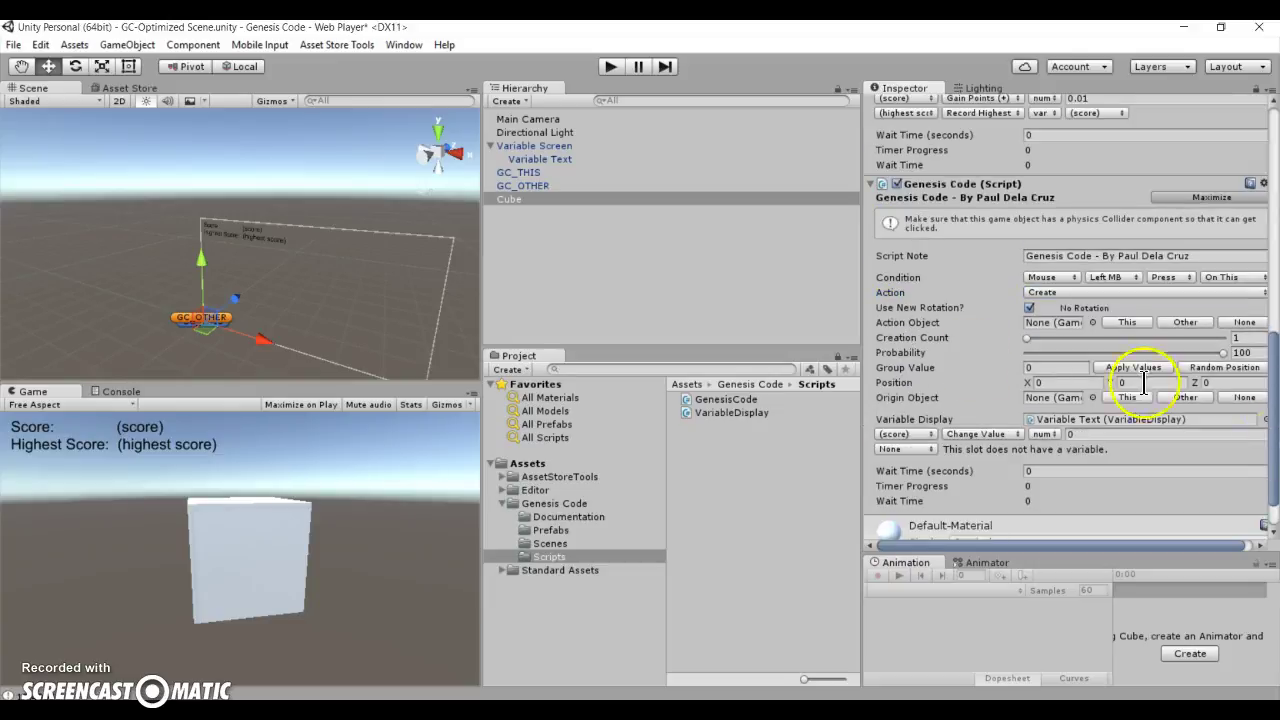
scroll(951, 449, "up", 8)
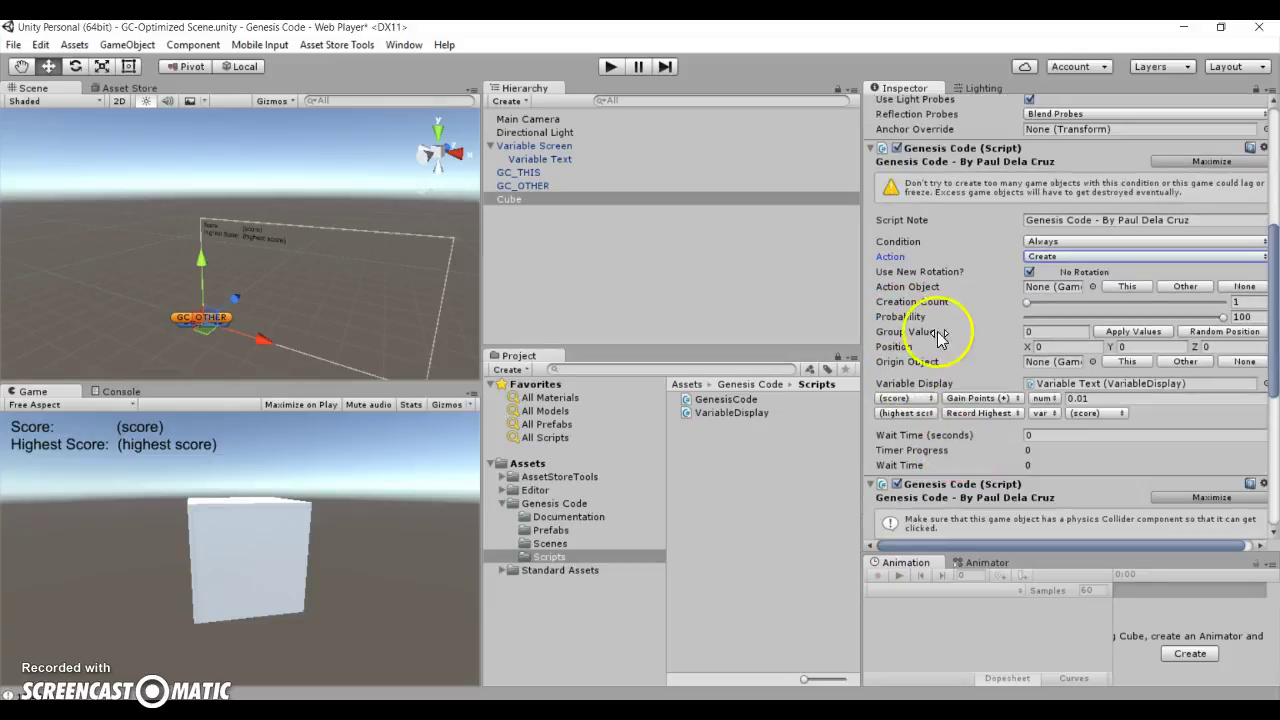
scroll(940, 330, "down", 5)
scroll(1207, 403, "down", 1)
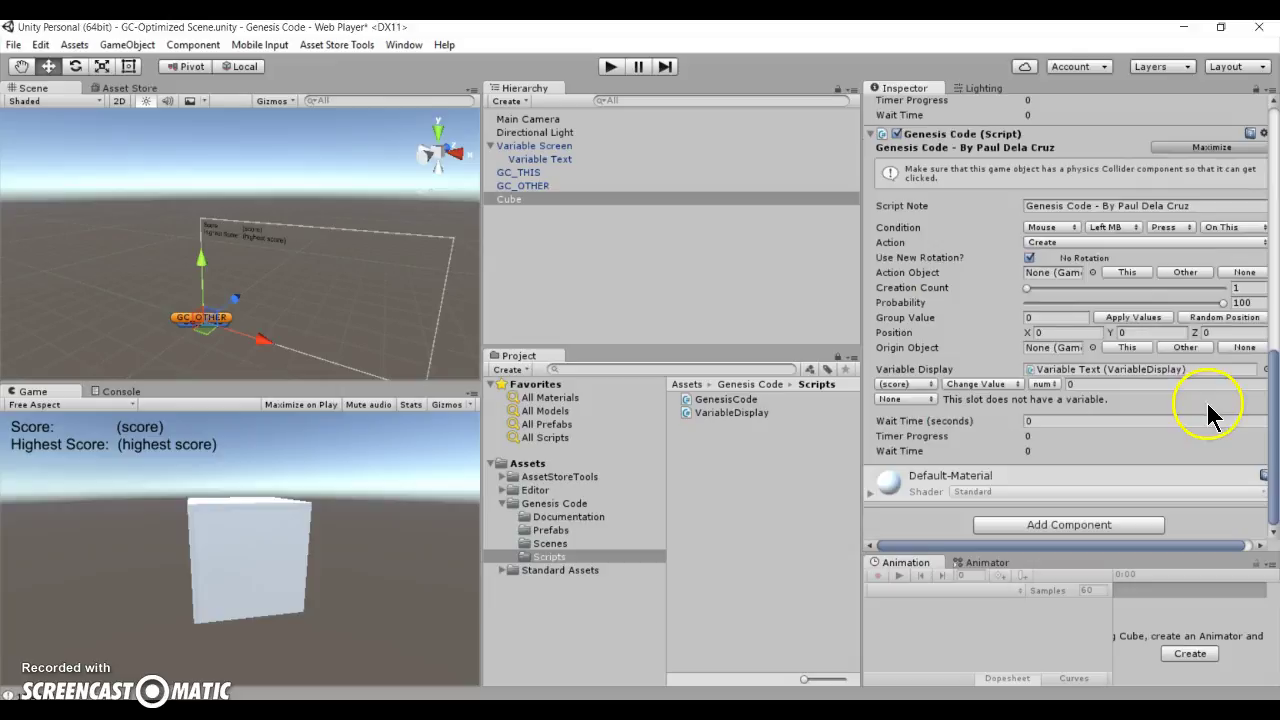
left_click(1138, 385)
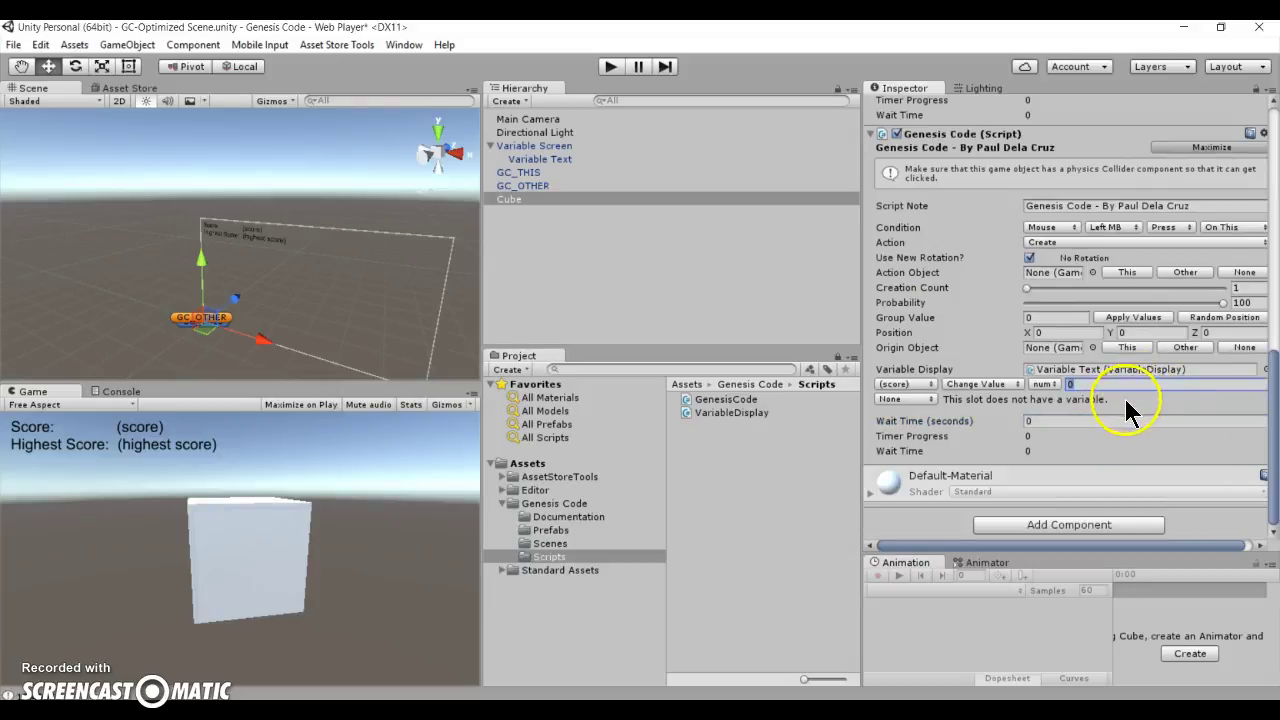
left_click(1065, 421)
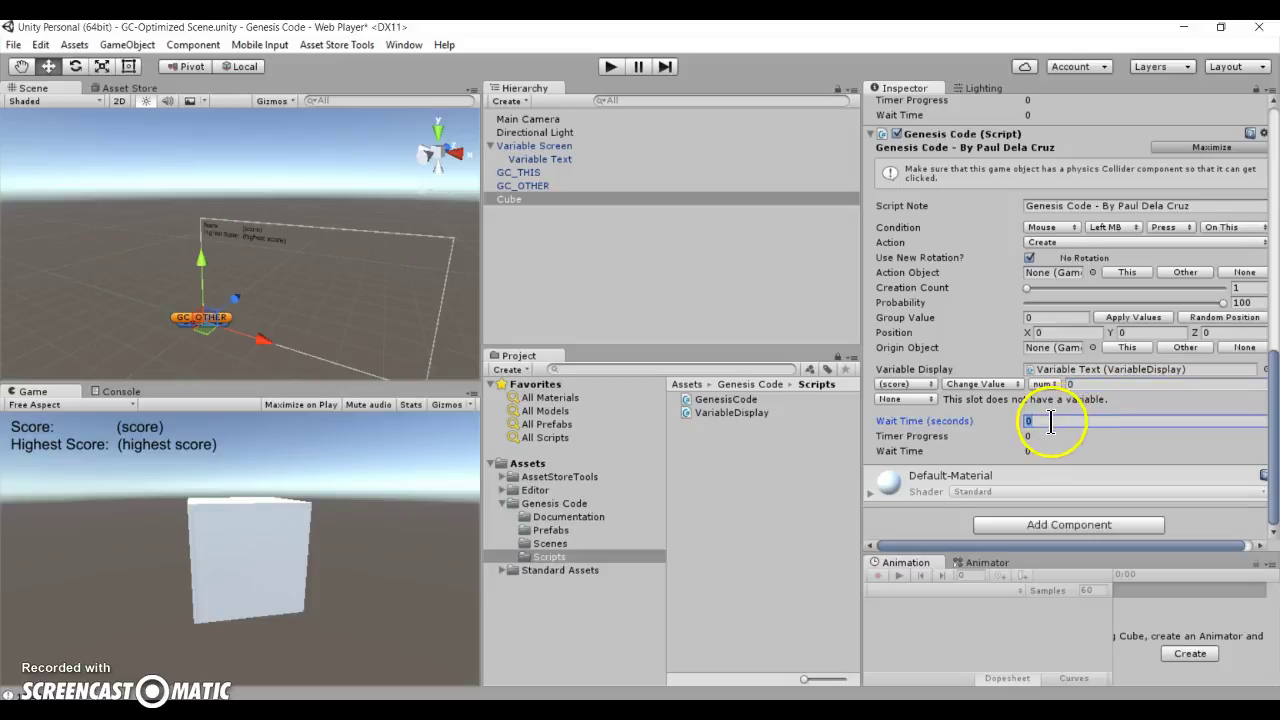